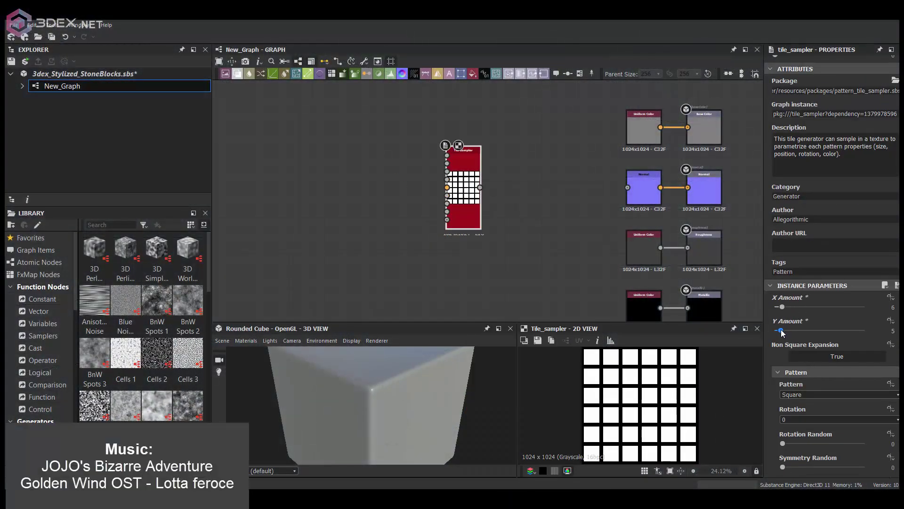
# - Add a Polygon node as the Tile Sampler's mask and raise Mask Threshold to hide central tiles
pyautogui.scroll(-1, 844, 380)
pyautogui.scroll(2, 358, 154)
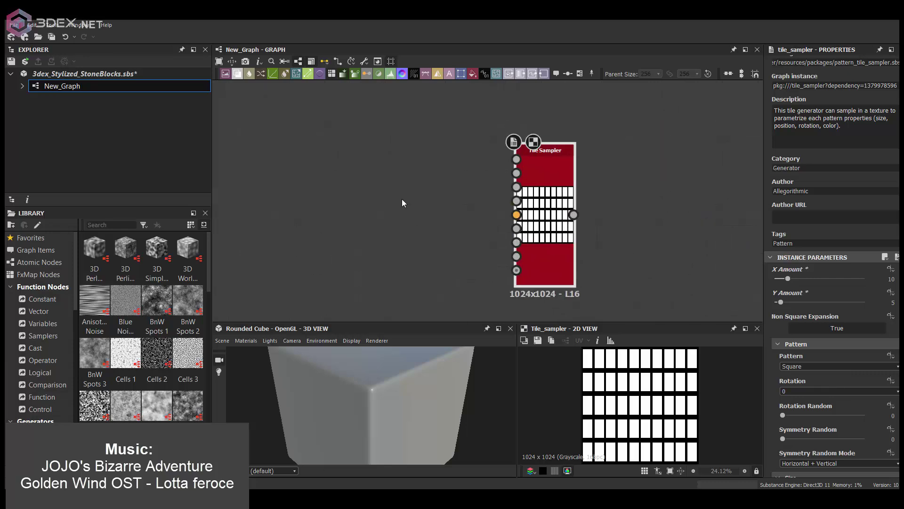
pyautogui.scroll(-3, 148, 337)
pyautogui.moveTo(126, 405)
pyautogui.mouseDown()
pyautogui.moveTo(399, 214)
pyautogui.moveTo(551, 212)
pyautogui.moveTo(538, 230)
pyautogui.mouseUp()
pyautogui.scroll(-5, 841, 351)
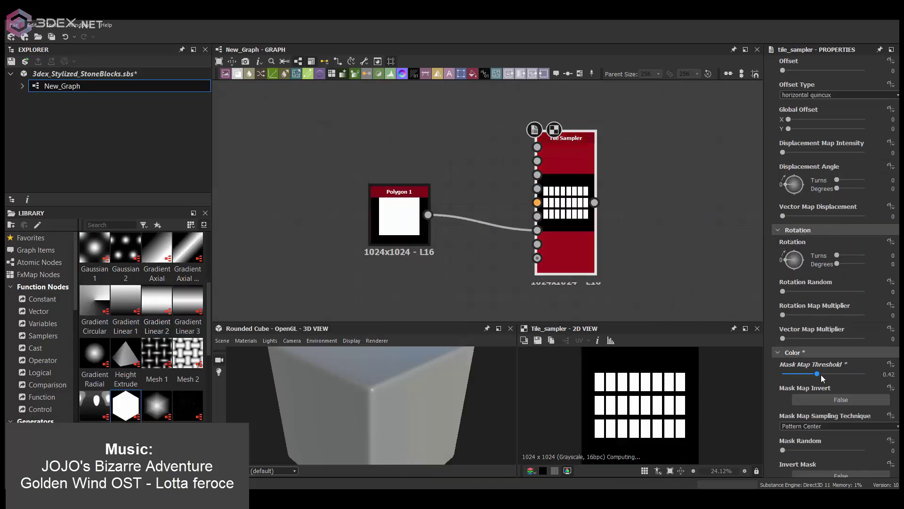
pyautogui.moveTo(821, 375); pyautogui.dragTo(835, 381)
pyautogui.moveTo(438, 220); pyautogui.dragTo(487, 221, button='middle')
# - Add a second Tile Sampler feeding the first one's Mask Map Input and preview the masked result
pyautogui.moveTo(453, 207); pyautogui.dragTo(379, 196)
pyautogui.moveTo(380, 196); pyautogui.dragTo(400, 209, button='middle')
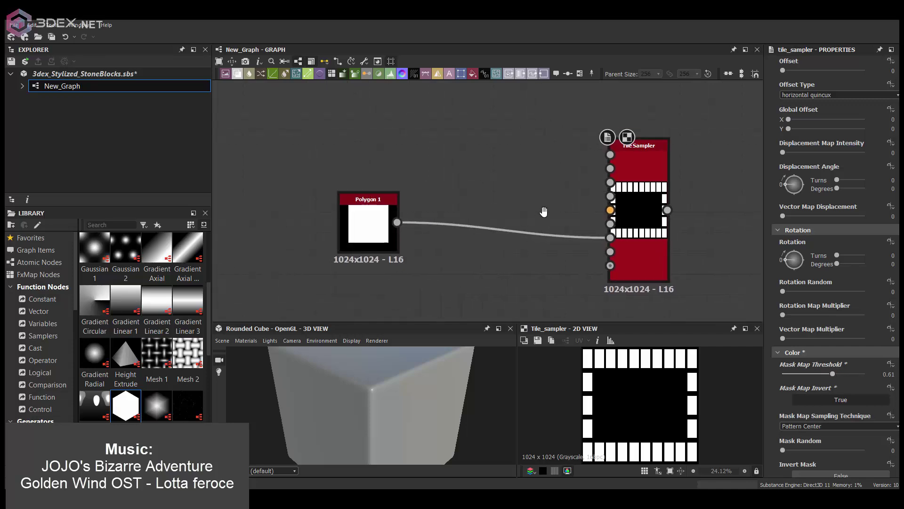
pyautogui.press('space')
pyautogui.press('Return')
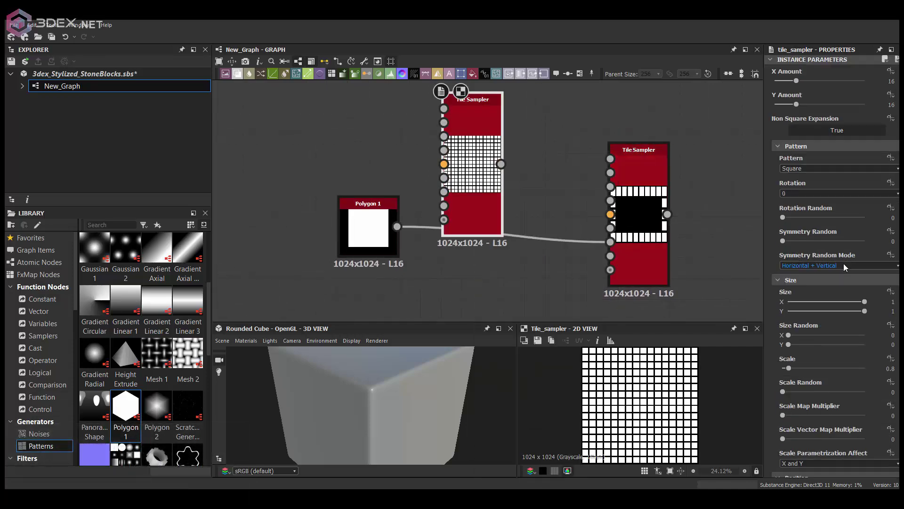
pyautogui.moveTo(501, 164); pyautogui.dragTo(610, 241)
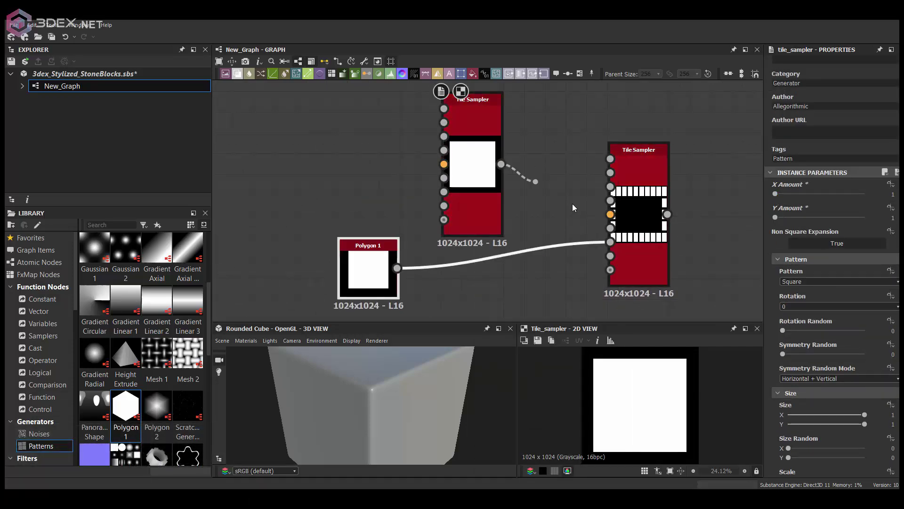
pyautogui.click(635, 225)
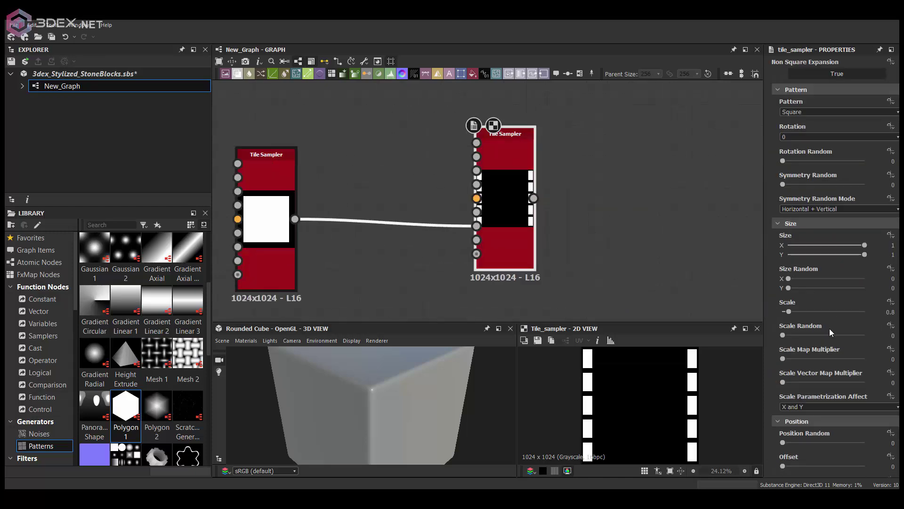
# - Add a Non Uniform Blur Grayscale fed by the masked tiles and connect it to Normal
pyautogui.press('space')
pyautogui.write('blur')
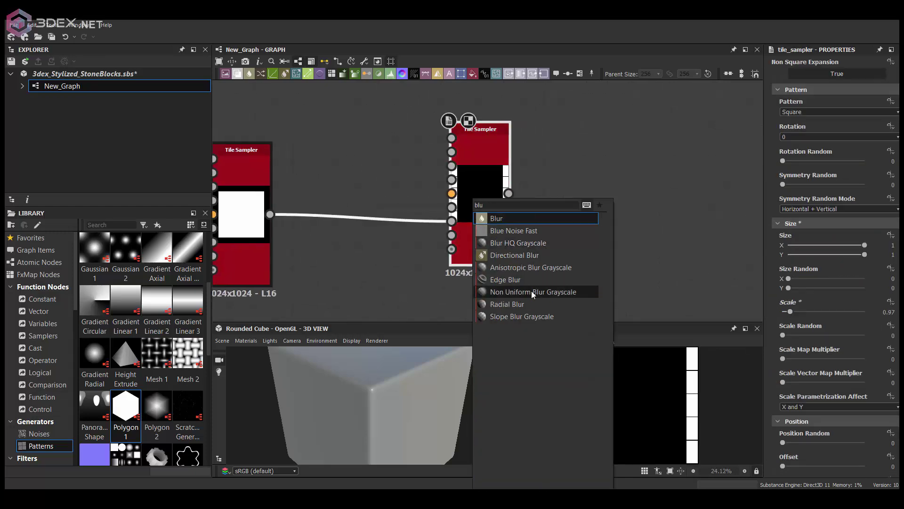
pyautogui.click(531, 290)
pyautogui.moveTo(509, 194); pyautogui.dragTo(660, 202)
pyautogui.scroll(-2, 562, 201)
pyautogui.moveTo(663, 181)
pyautogui.mouseDown(button='middle')
pyautogui.moveTo(607, 180)
pyautogui.moveTo(580, 196)
pyautogui.mouseUp(button='middle')
# - Insert a Curvature Smooth node before Base Color and preview its result
pyautogui.moveTo(594, 160); pyautogui.dragTo(549, 137)
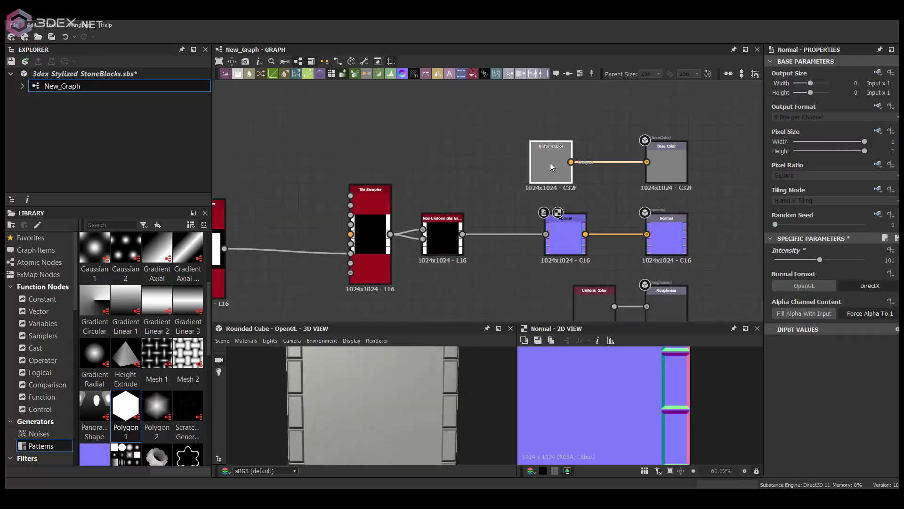
pyautogui.moveTo(586, 234); pyautogui.dragTo(581, 195)
pyautogui.click(697, 217)
pyautogui.moveTo(543, 142); pyautogui.dragTo(524, 159, button='middle')
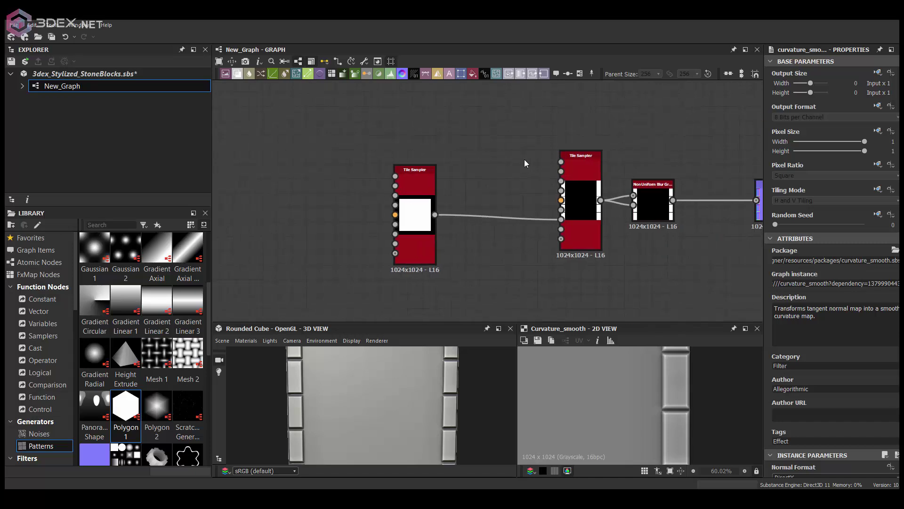
pyautogui.moveTo(408, 389); pyautogui.dragTo(388, 375)
# - Preview the Tile Sampler output in 2D and reposition the Non Uniform Blur node
pyautogui.doubleClick(462, 215)
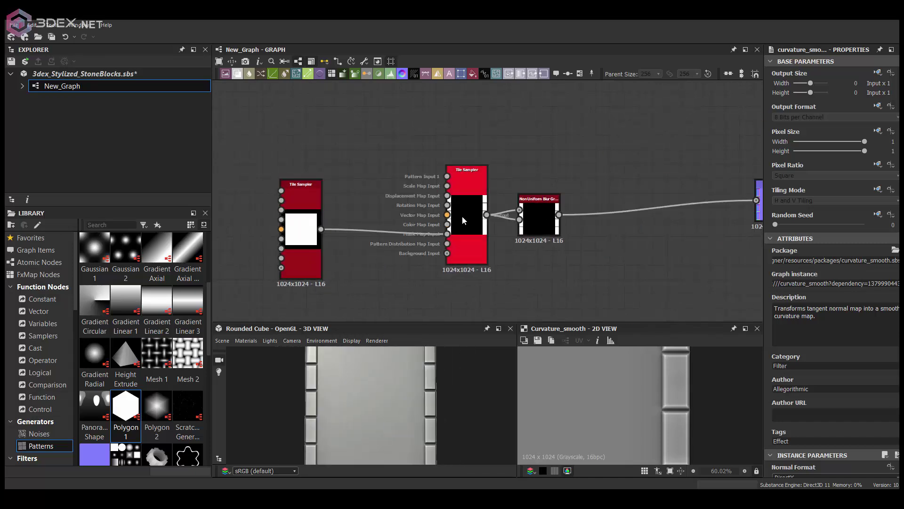
pyautogui.scroll(2, 462, 216)
pyautogui.scroll(-2, 415, 408)
pyautogui.scroll(2, 415, 408)
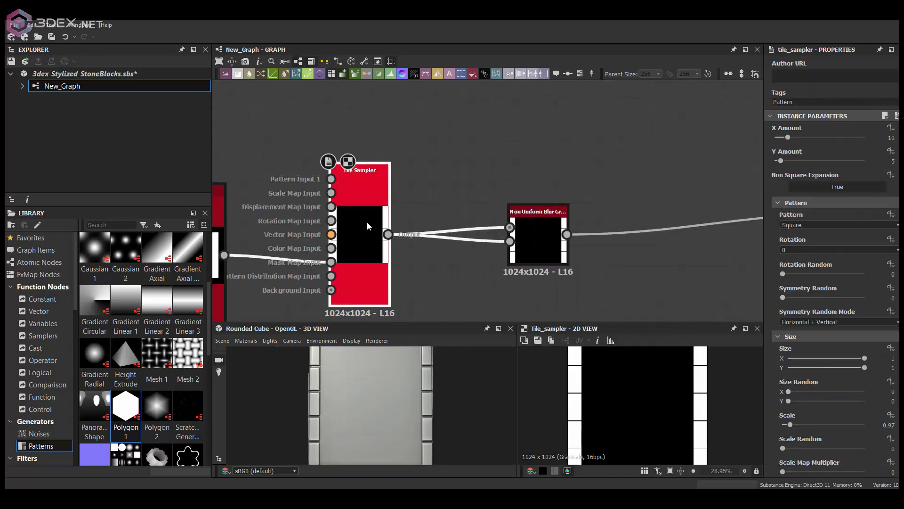
pyautogui.moveTo(660, 246)
pyautogui.mouseDown()
pyautogui.moveTo(682, 245)
pyautogui.moveTo(581, 242)
pyautogui.moveTo(658, 247)
pyautogui.mouseUp()
pyautogui.click(444, 247)
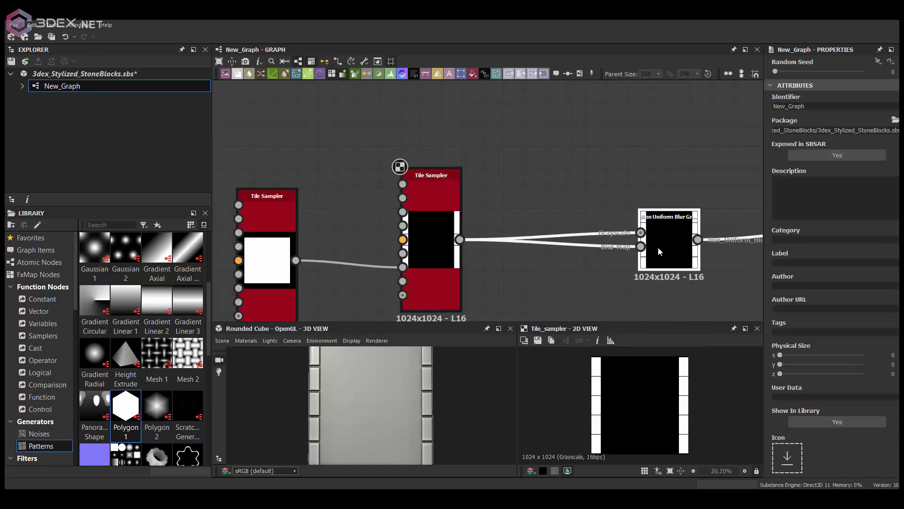
# - Add a Transformation 2D of the tiles and a Blend set to Add (Linear Dodge) before the blur
pyautogui.click(558, 197)
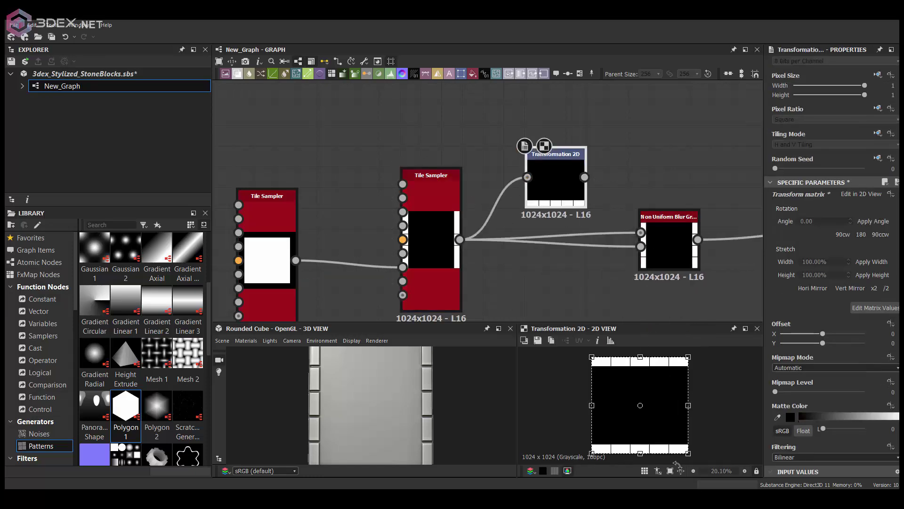
pyautogui.click(614, 163)
pyautogui.moveTo(614, 163); pyautogui.dragTo(667, 160, button='middle')
pyautogui.moveTo(512, 236); pyautogui.dragTo(618, 255)
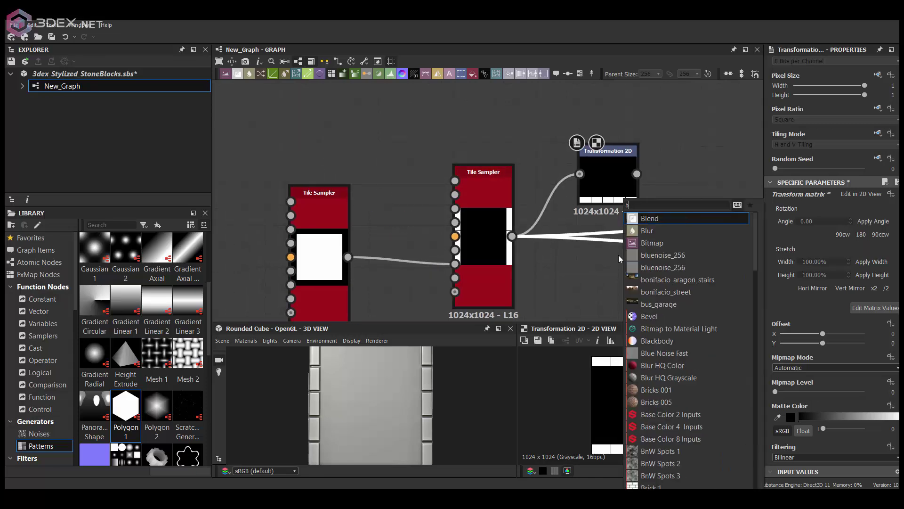
pyautogui.click(640, 217)
pyautogui.click(834, 284)
pyautogui.click(801, 300)
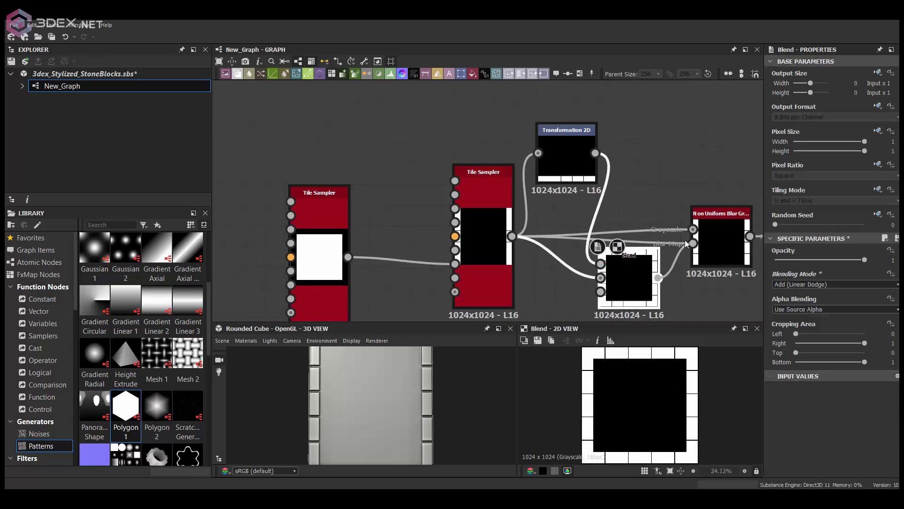
pyautogui.click(824, 284)
pyautogui.click(806, 300)
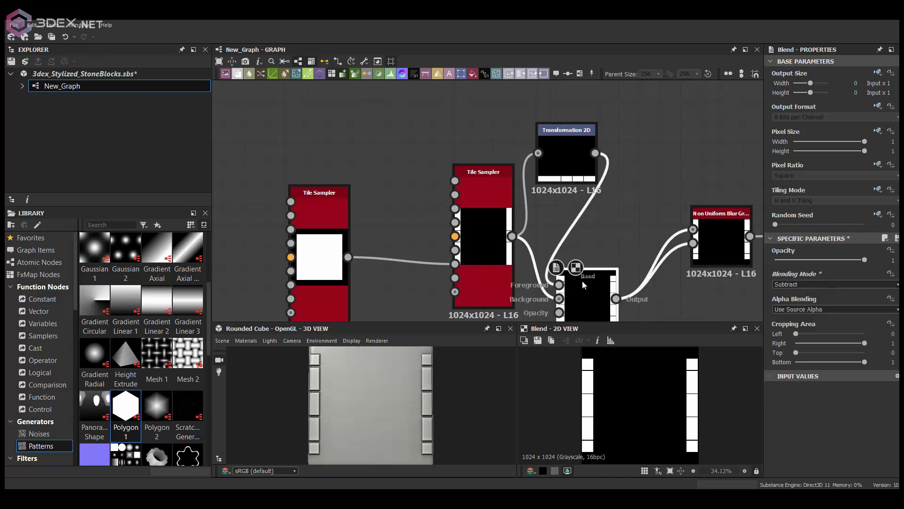
# - Wire a second Blend between the transform and blur, then offset the Tile Sampler tiles vertically
pyautogui.moveTo(631, 248); pyautogui.dragTo(666, 183)
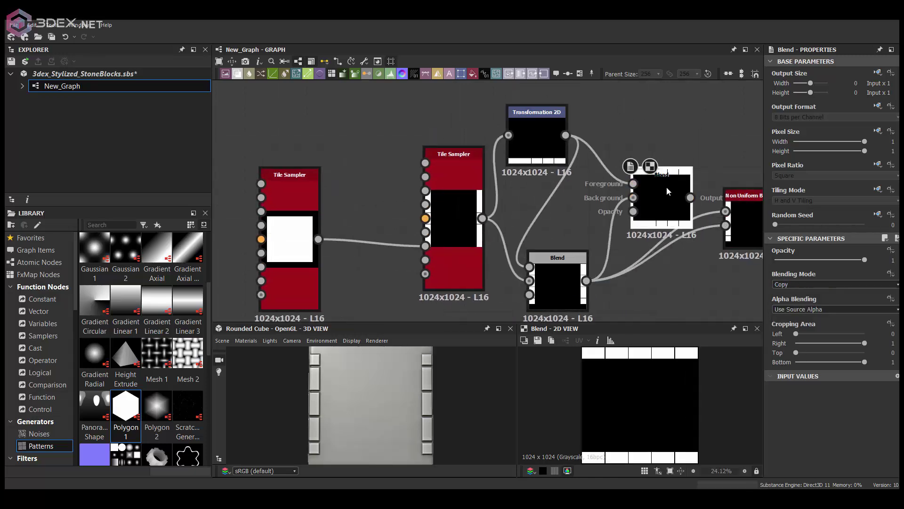
pyautogui.scroll(2, 702, 199)
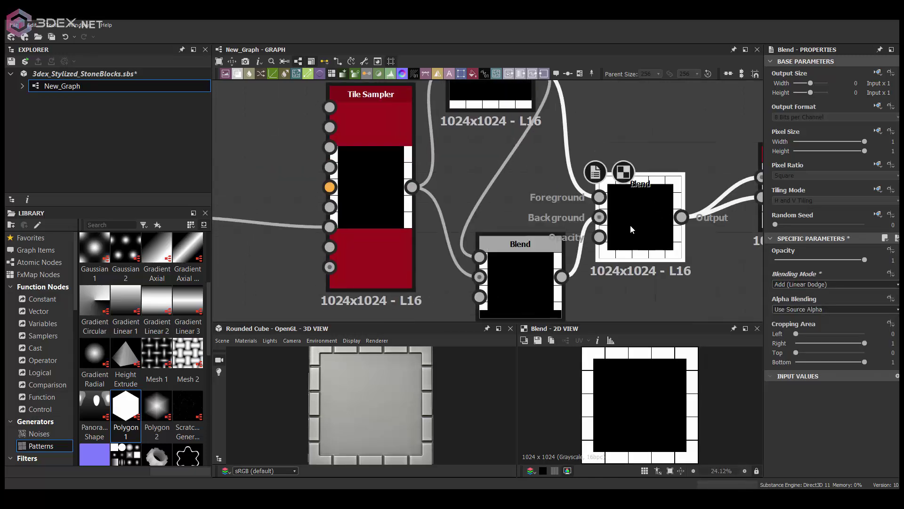
pyautogui.scroll(-2, 799, 371)
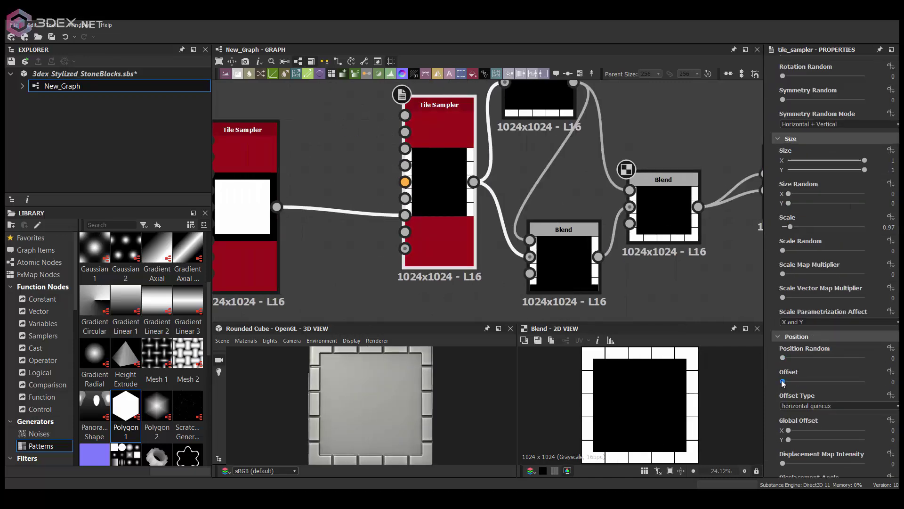
pyautogui.scroll(-2, 785, 383)
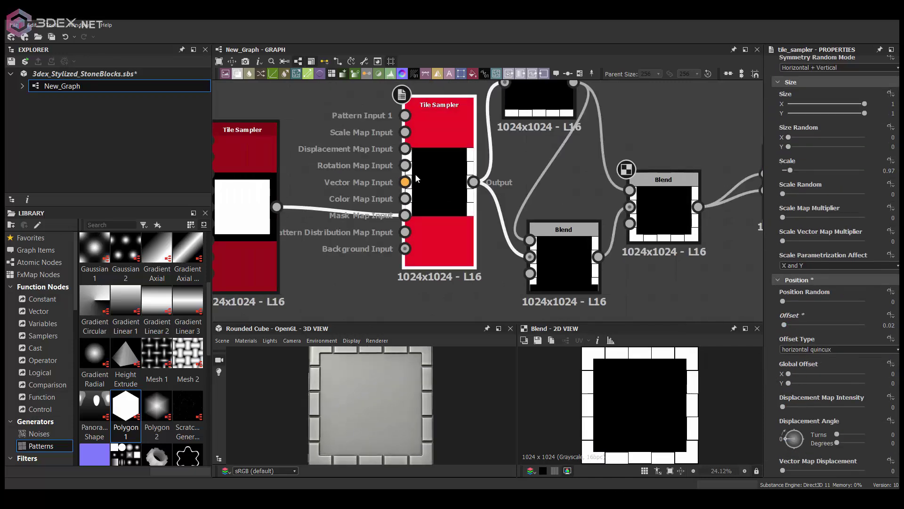
pyautogui.doubleClick(438, 122)
pyautogui.moveTo(789, 383); pyautogui.dragTo(805, 385)
# - Increase Size Random on the Tile Samplers so the tile sizes vary
pyautogui.click(245, 207)
pyautogui.moveTo(315, 220); pyautogui.dragTo(415, 231, button='middle')
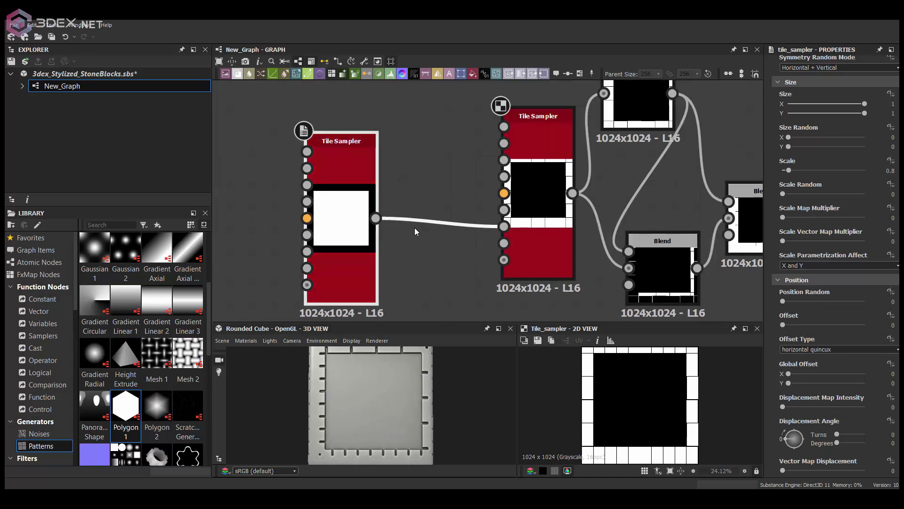
pyautogui.doubleClick(372, 209)
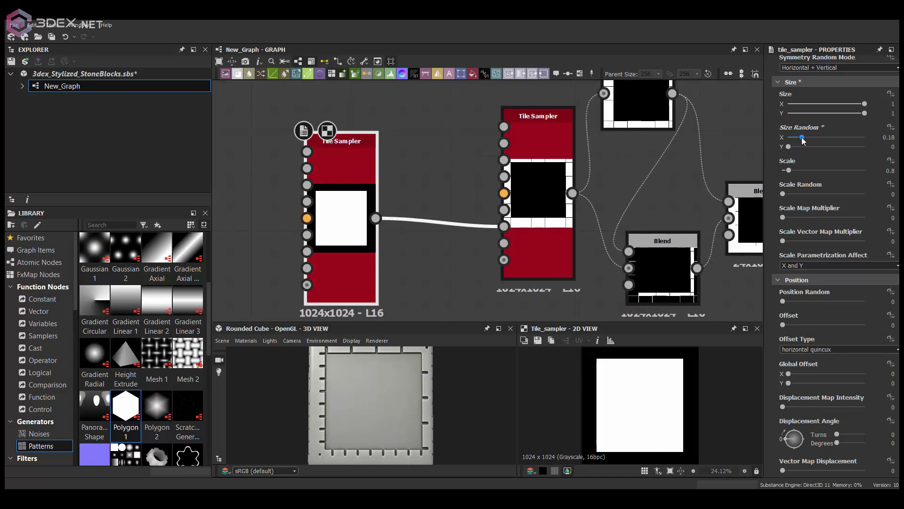
pyautogui.moveTo(803, 140); pyautogui.dragTo(803, 149)
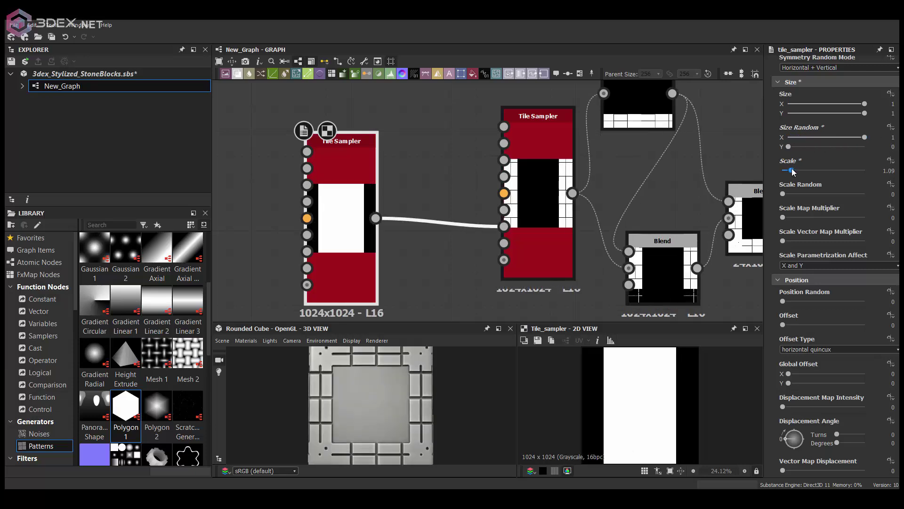
pyautogui.doubleClick(543, 201)
pyautogui.moveTo(542, 201); pyautogui.dragTo(493, 201)
pyautogui.click(344, 212)
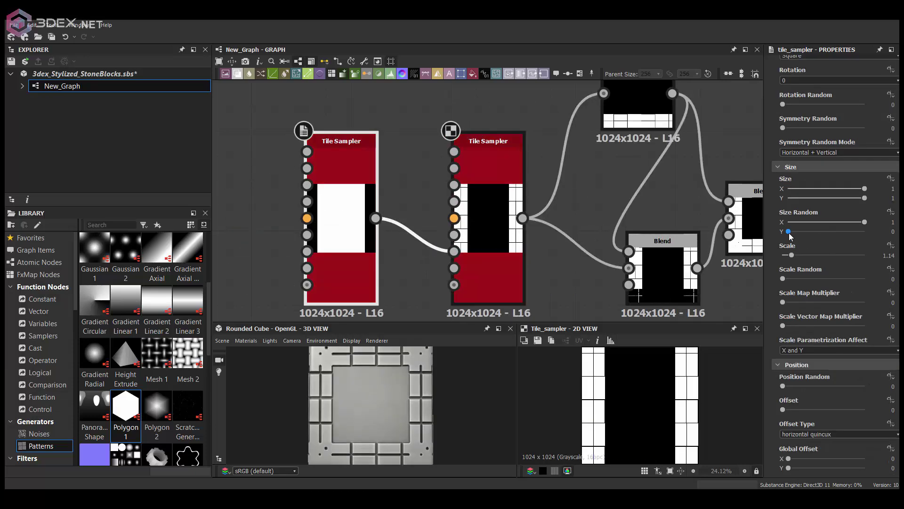
pyautogui.moveTo(788, 222); pyautogui.dragTo(859, 222)
# - Set Color Random 0.52 and reduce the tiles to 8 by 4, then preview the Blend
pyautogui.click(491, 243)
pyautogui.scroll(-3, 827, 352)
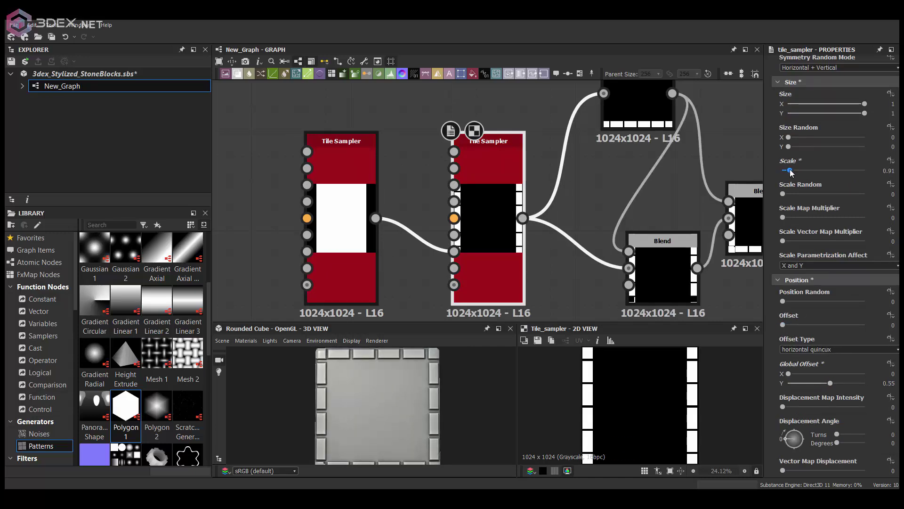
pyautogui.scroll(-7, 831, 315)
pyautogui.scroll(-7, 831, 316)
pyautogui.moveTo(783, 426); pyautogui.dragTo(825, 425)
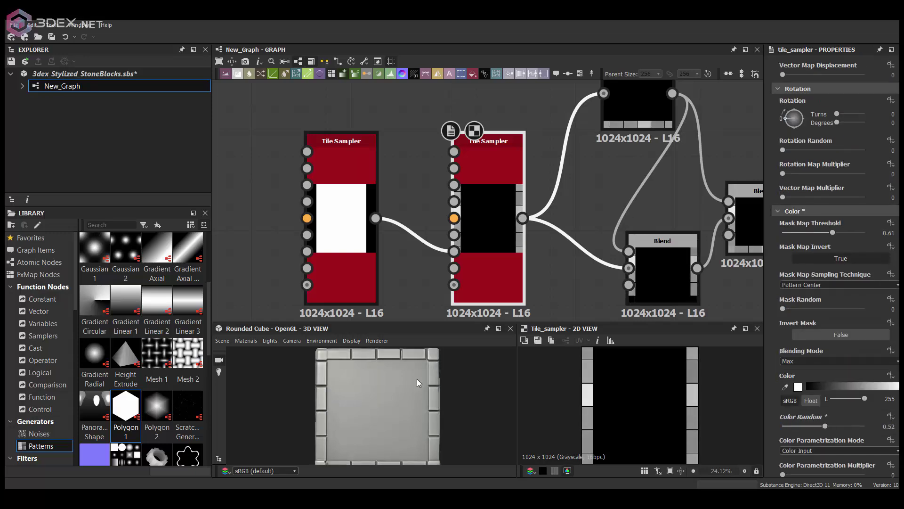
pyautogui.scroll(15, 838, 264)
pyautogui.moveTo(787, 251); pyautogui.dragTo(780, 277)
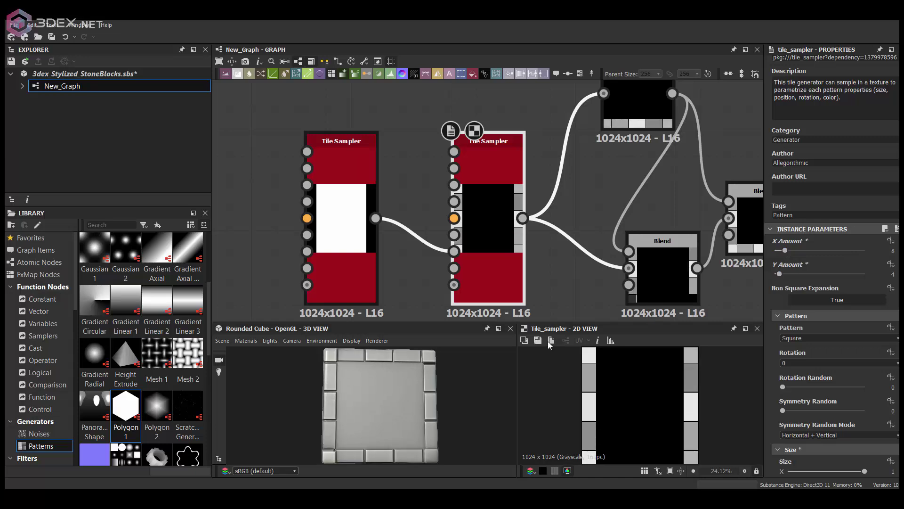
pyautogui.click(745, 207)
pyautogui.moveTo(707, 207); pyautogui.dragTo(522, 208, button='middle')
# - Add a Flood Fill node after the Blend
pyautogui.scroll(-2, 514, 185)
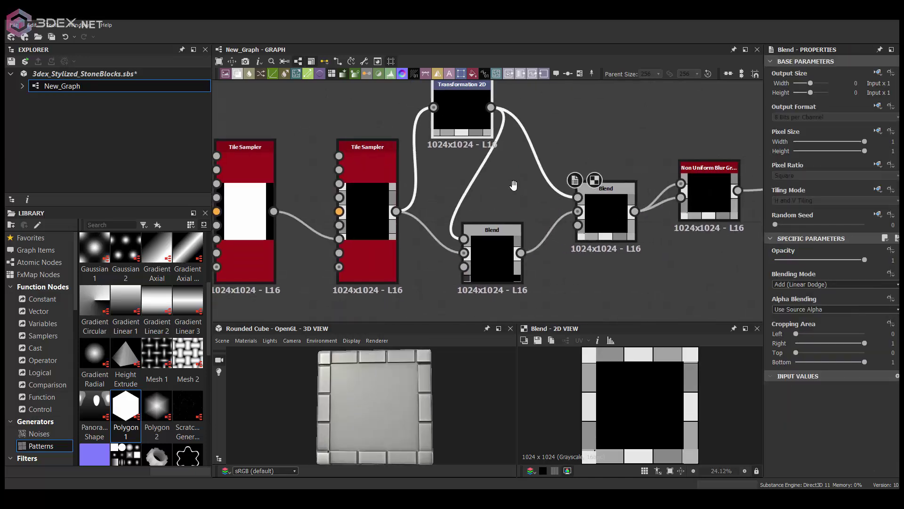
pyautogui.scroll(-2, 514, 184)
pyautogui.scroll(2, 521, 152)
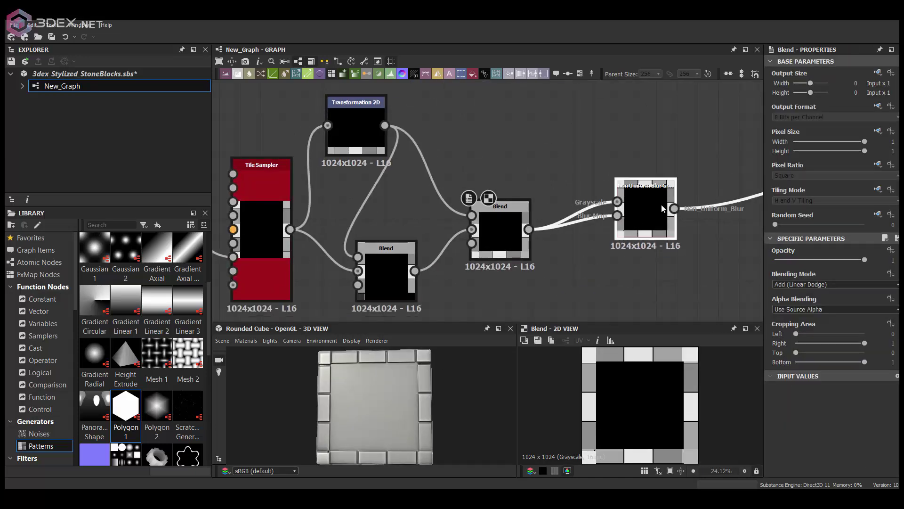
pyautogui.press('space')
pyautogui.write('flood')
pyautogui.press('Return')
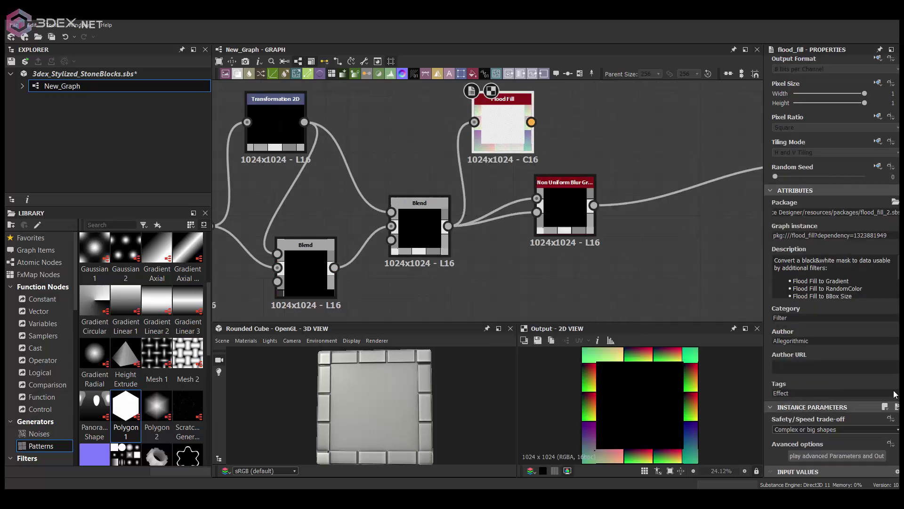
pyautogui.click(807, 454)
pyautogui.moveTo(508, 122); pyautogui.dragTo(550, 101)
# - Add Edge Detect and Flood Fill to Gradient nodes, connecting Flood Fill into the gradient node
pyautogui.press('space')
pyautogui.write('edge')
pyautogui.press('Return')
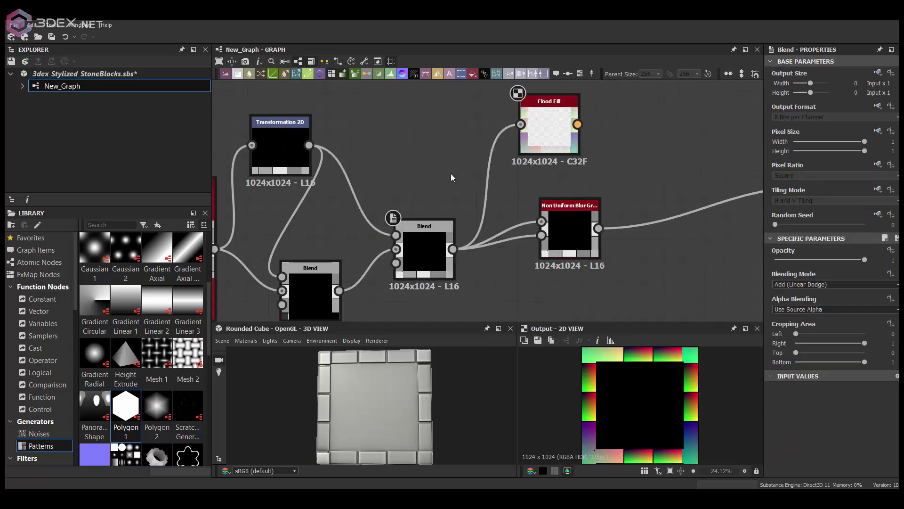
pyautogui.press('space')
pyautogui.write('flood')
pyautogui.press('Return')
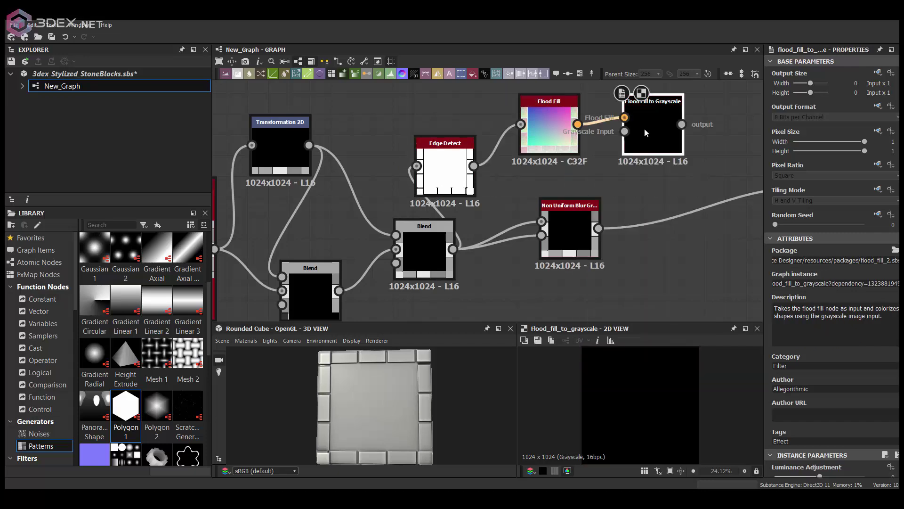
pyautogui.hotkey('ctrl', 'z')
pyautogui.press('space')
pyautogui.write('fll')
pyautogui.click(646, 178)
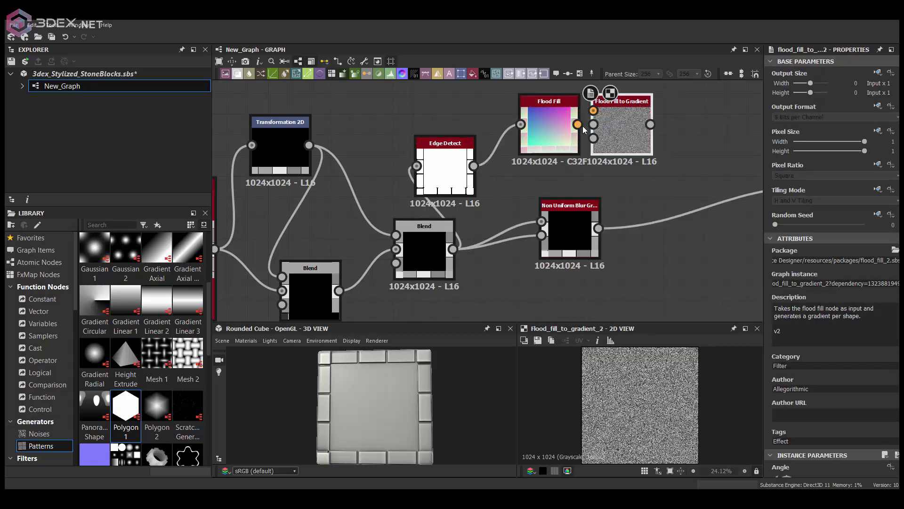
pyautogui.moveTo(675, 154); pyautogui.dragTo(590, 165, button='middle')
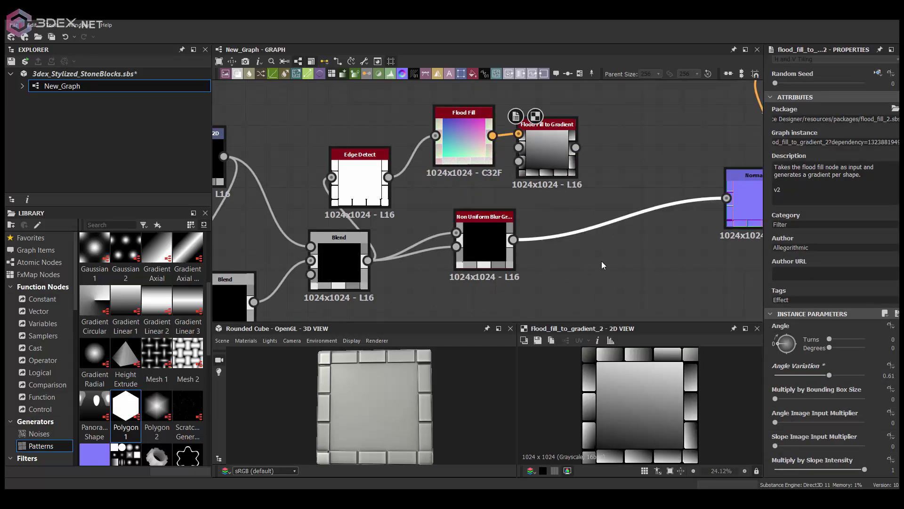
# - Blend the gradient into the blur-to-Normal link using Min (Darken) at near-zero opacity
pyautogui.hotkey('ctrl', 'v')
pyautogui.click(619, 219)
pyautogui.moveTo(576, 147); pyautogui.dragTo(592, 205)
pyautogui.click(834, 284)
pyautogui.click(797, 301)
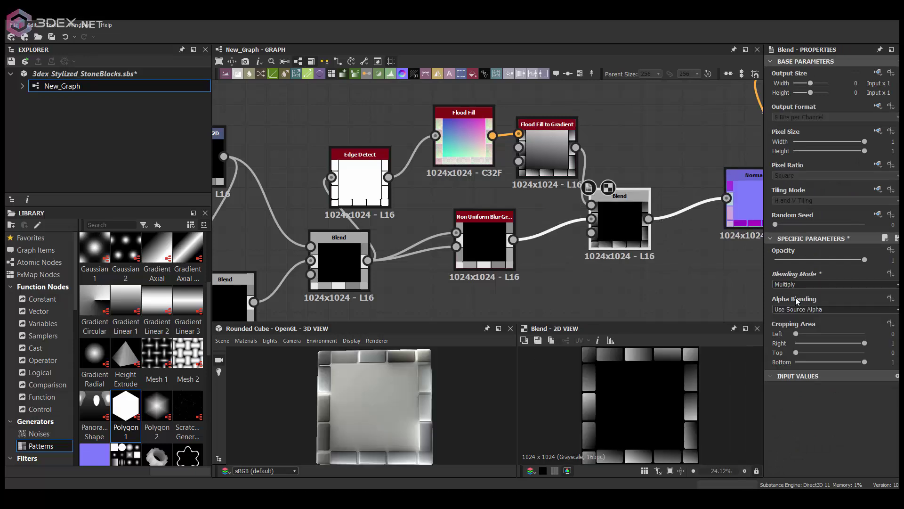
pyautogui.moveTo(865, 259); pyautogui.dragTo(791, 260)
pyautogui.click(834, 284)
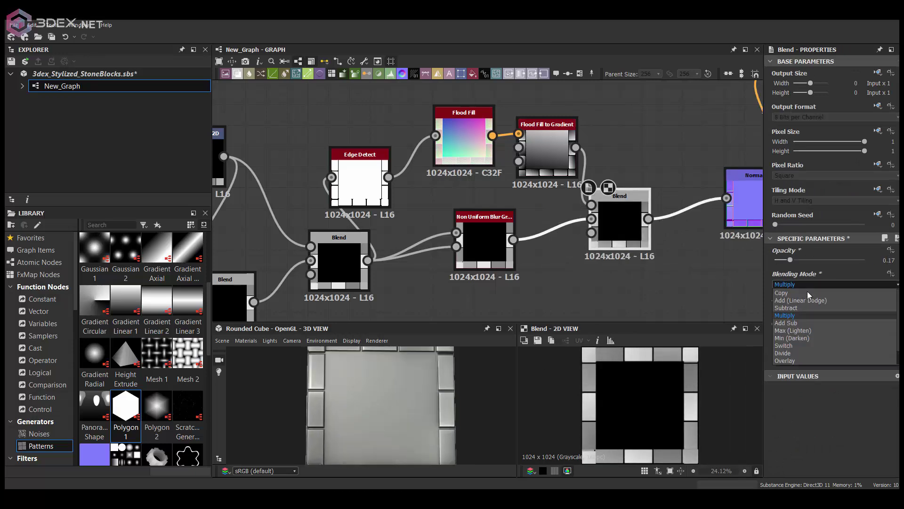
pyautogui.click(801, 304)
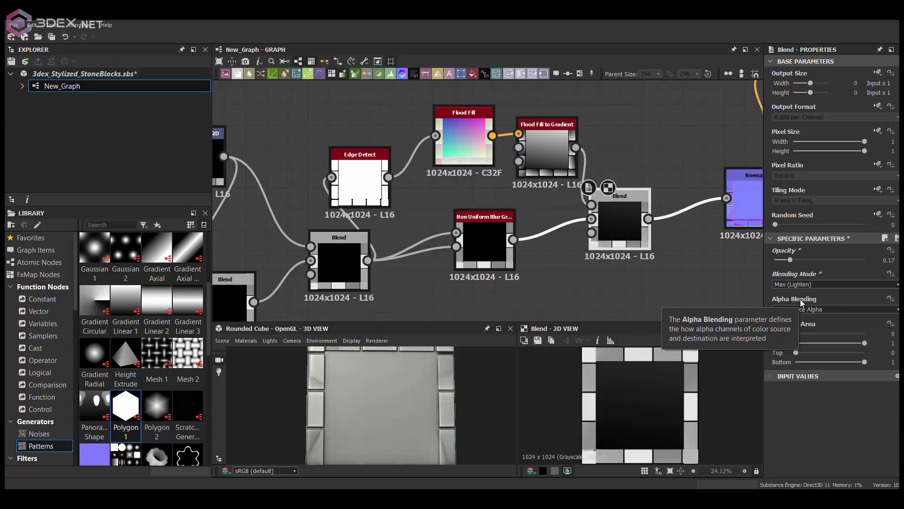
pyautogui.click(833, 284)
pyautogui.click(801, 303)
pyautogui.moveTo(790, 259); pyautogui.dragTo(776, 260)
# - Duplicate the Flood Fill to Gradient node
pyautogui.moveTo(547, 136); pyautogui.dragTo(528, 200, button='middle')
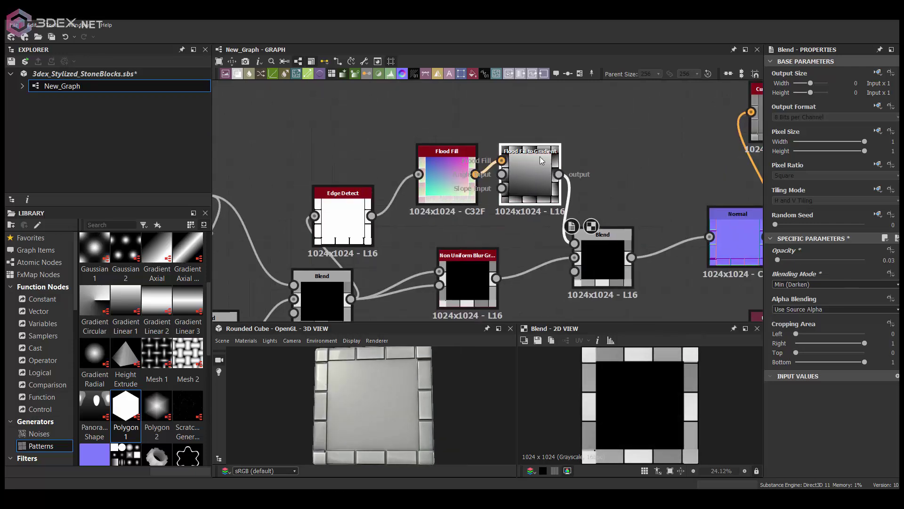
pyautogui.click(528, 200)
pyautogui.hotkey('ctrl', 'd')
pyautogui.press('space')
# - Add a Histogram Scan with position raised to 0.81 and contrast to 0.76
pyautogui.write('his')
pyautogui.click(636, 178)
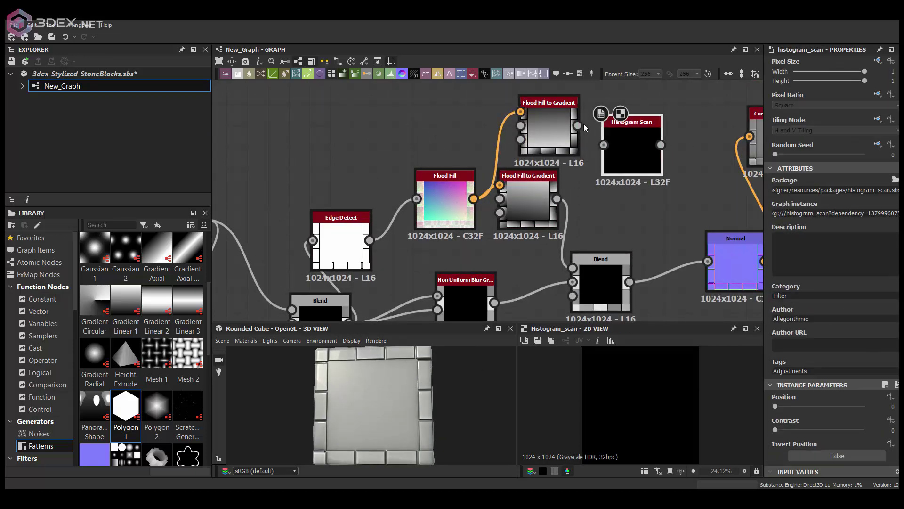
pyautogui.moveTo(775, 406); pyautogui.dragTo(855, 406)
pyautogui.moveTo(774, 430); pyautogui.dragTo(831, 430)
pyautogui.scroll(-2, 557, 252)
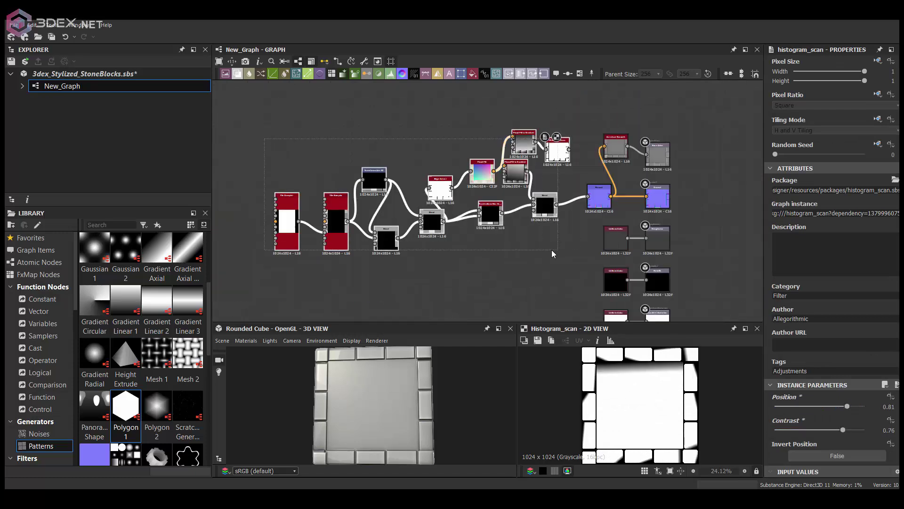
pyautogui.scroll(2, 493, 174)
# - Wire the Histogram Scan into a Blend set to Multiply at opacity about 0.02
pyautogui.moveTo(505, 133); pyautogui.dragTo(429, 208)
pyautogui.click(598, 226)
pyautogui.click(833, 284)
pyautogui.click(801, 308)
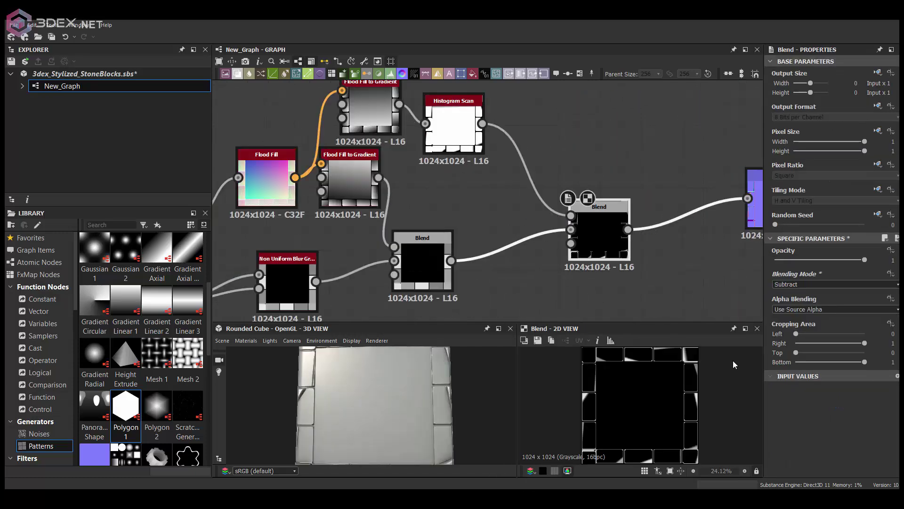
pyautogui.click(810, 284)
pyautogui.click(801, 316)
pyautogui.moveTo(864, 260); pyautogui.dragTo(781, 260)
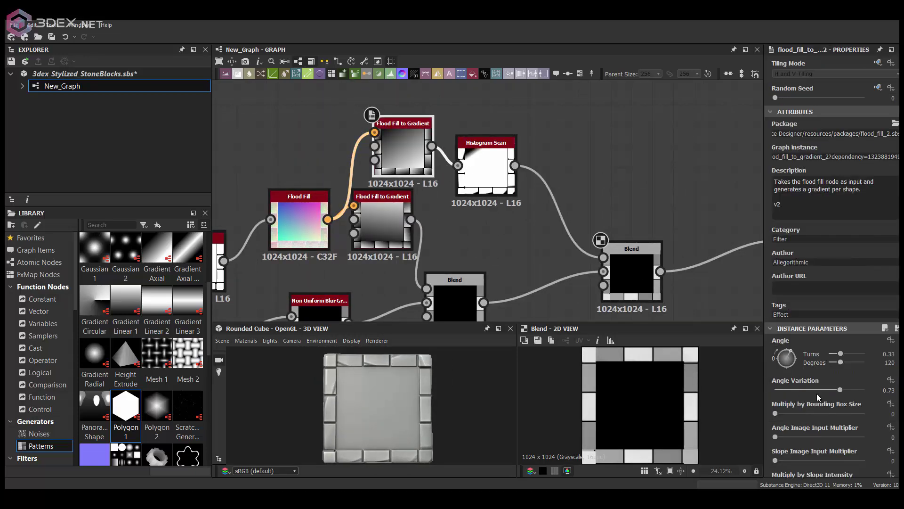
pyautogui.scroll(2, 628, 224)
pyautogui.click(634, 278)
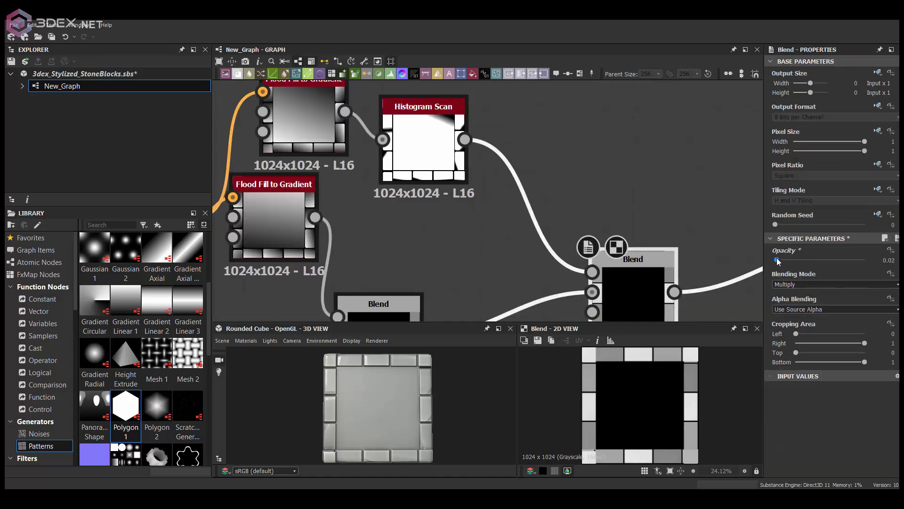
pyautogui.scroll(-3, 380, 159)
pyautogui.scroll(2, 471, 212)
# - Add a Tile Sampler node after the final Blend
pyautogui.press('space')
pyautogui.write('tile')
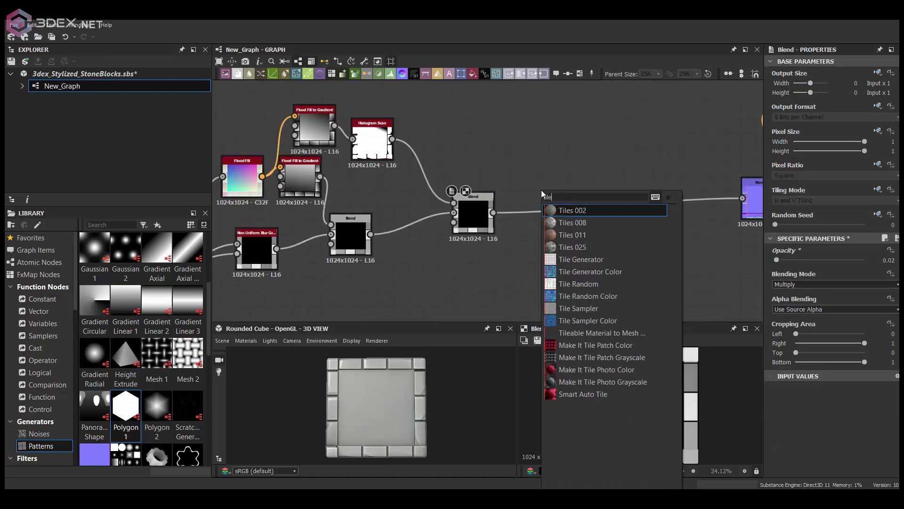
pyautogui.click(578, 308)
pyautogui.scroll(2, 526, 194)
pyautogui.scroll(-2, 526, 194)
pyautogui.scroll(2, 518, 198)
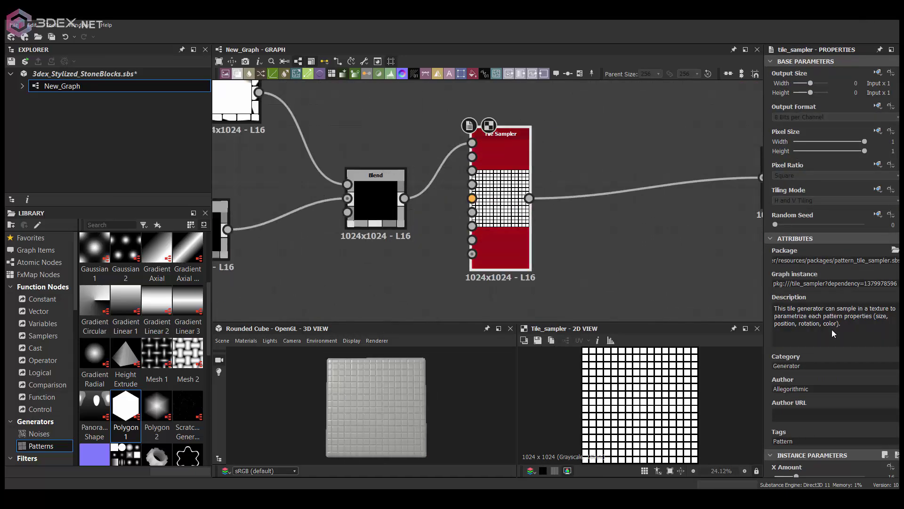
pyautogui.scroll(-5, 833, 333)
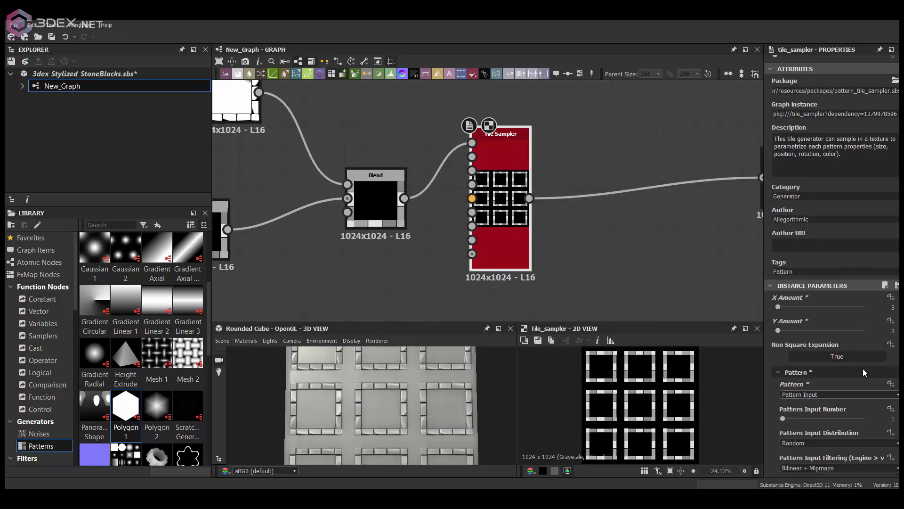
pyautogui.scroll(-5, 865, 373)
# - Set the Tile Sampler to 3×3 with rotation random 0.82 and scale 0.97, then view the HBAO output
pyautogui.moveTo(785, 441); pyautogui.dragTo(791, 441)
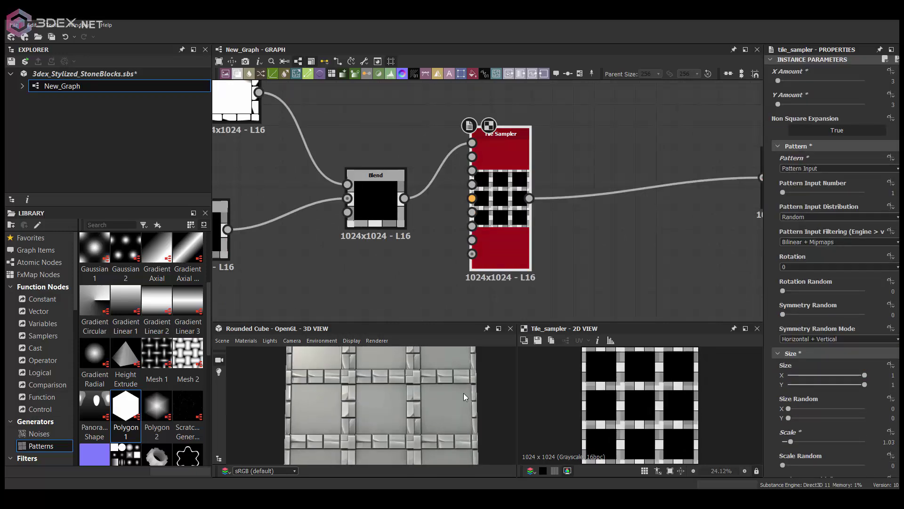
pyautogui.scroll(-1, 464, 397)
pyautogui.scroll(3, 806, 371)
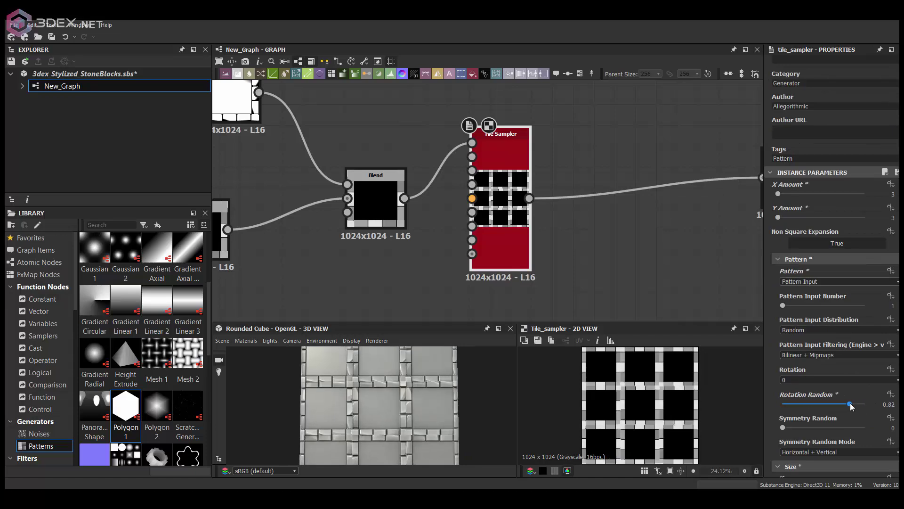
pyautogui.moveTo(400, 405); pyautogui.dragTo(419, 396)
pyautogui.scroll(-3, 829, 330)
pyautogui.moveTo(792, 413); pyautogui.dragTo(791, 413)
pyautogui.scroll(-1, 404, 420)
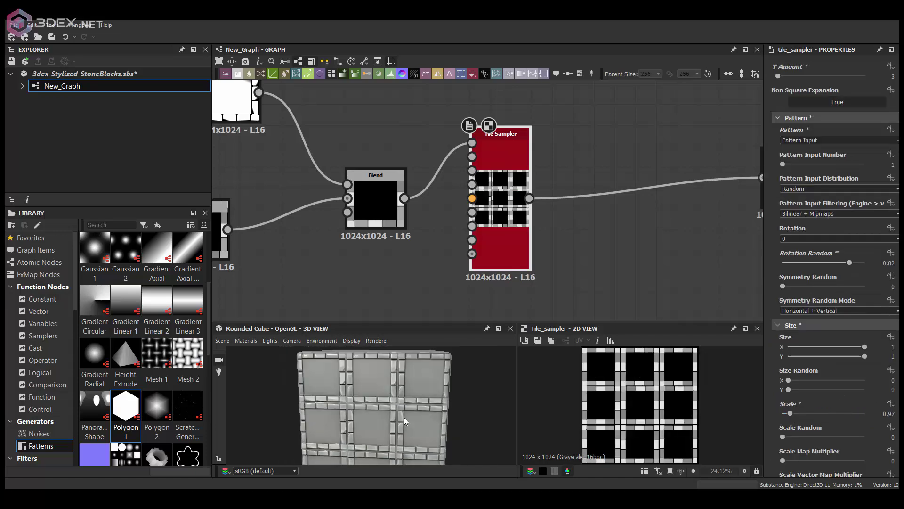
pyautogui.scroll(2, 404, 420)
pyautogui.scroll(-3, 410, 129)
pyautogui.doubleClick(583, 288)
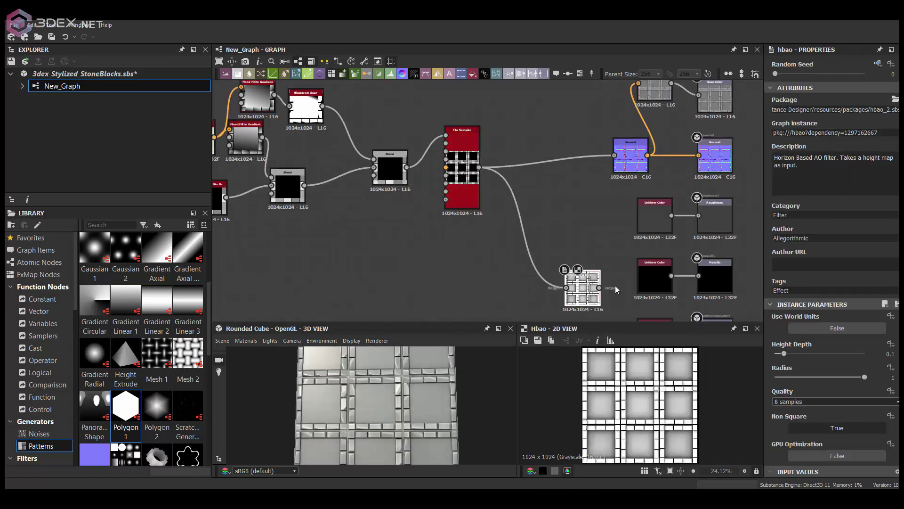
# - Lower the HBAO height depth to 0.04 and inspect the curvature output
pyautogui.scroll(2, 615, 289)
pyautogui.scroll(4, 641, 405)
pyautogui.moveTo(785, 353); pyautogui.dragTo(778, 355)
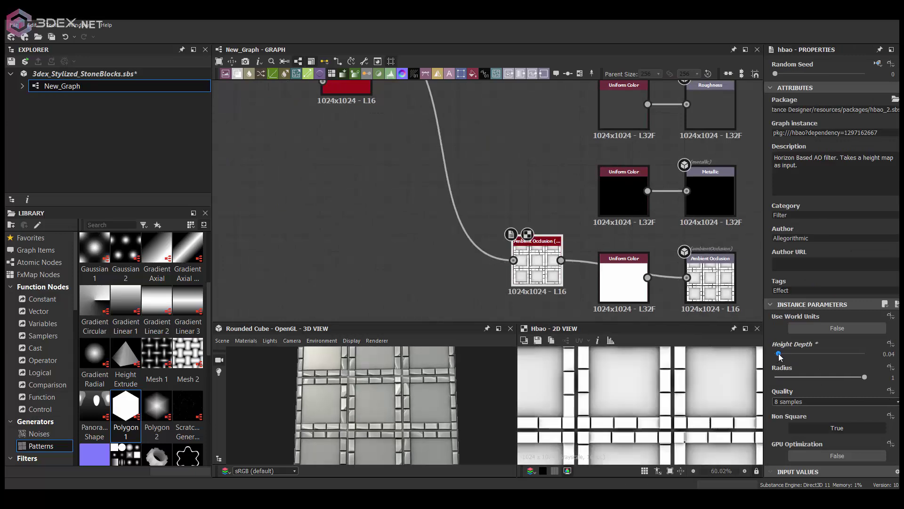
pyautogui.scroll(-3, 537, 212)
pyautogui.scroll(2, 417, 399)
pyautogui.click(683, 126)
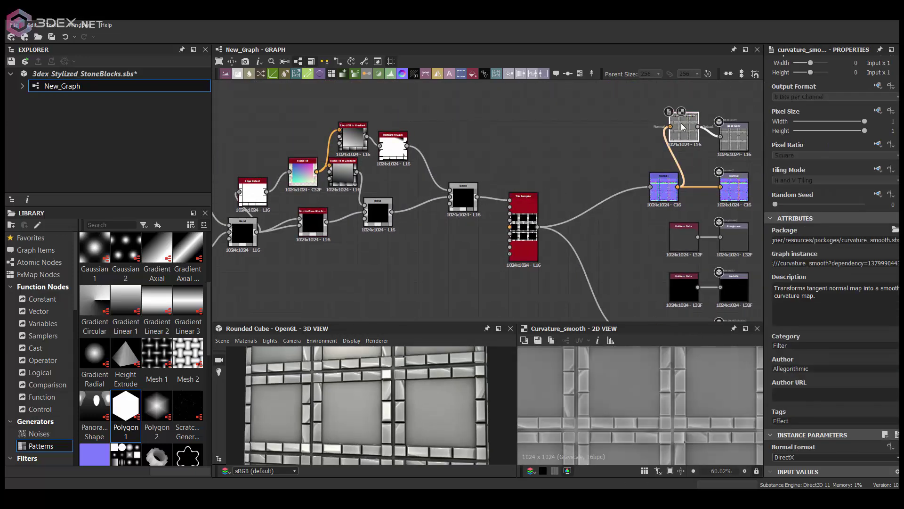
# - Preview the slab Tile Sampler and set its scale back to 1
pyautogui.scroll(-3, 660, 365)
pyautogui.scroll(3, 478, 225)
pyautogui.doubleClick(655, 207)
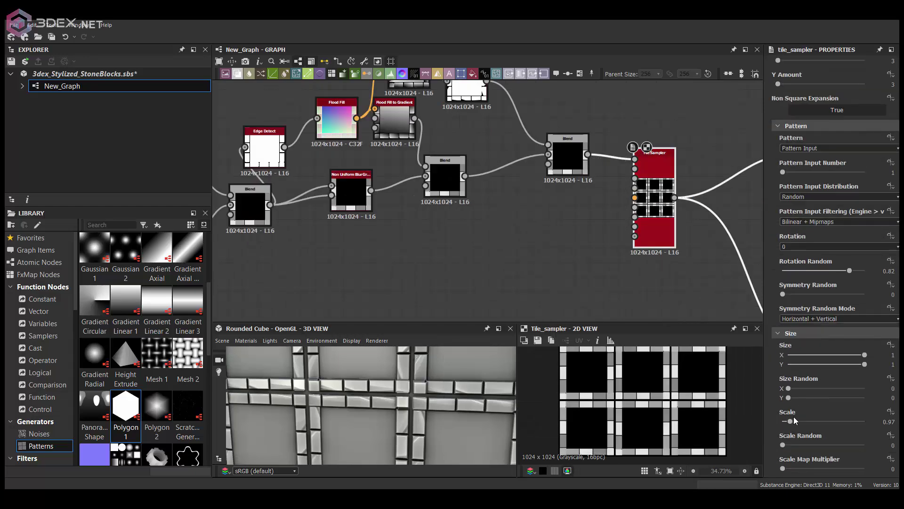
pyautogui.moveTo(791, 420); pyautogui.dragTo(792, 421)
# - Display the square-pattern Tile Sampler's output in the 2D view
pyautogui.scroll(-2, 403, 393)
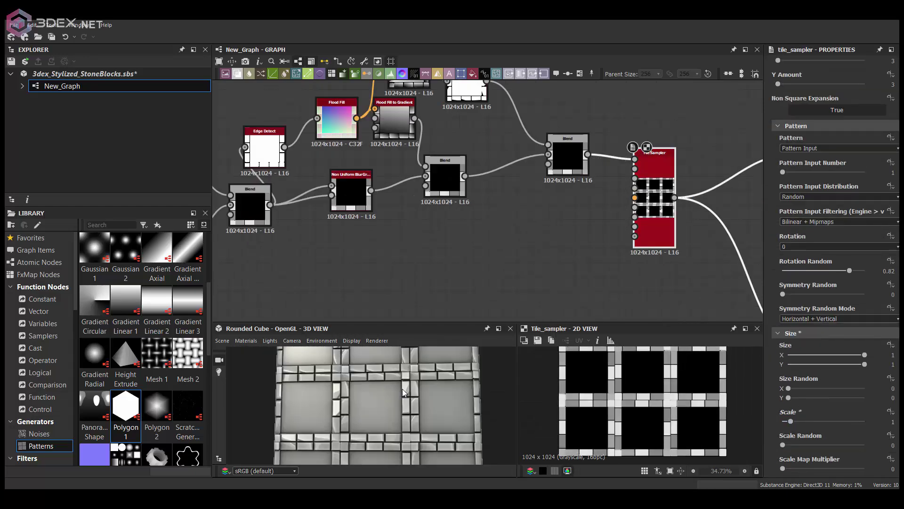
pyautogui.scroll(-2, 414, 409)
pyautogui.moveTo(377, 212); pyautogui.dragTo(473, 190, button='middle')
pyautogui.doubleClick(474, 189)
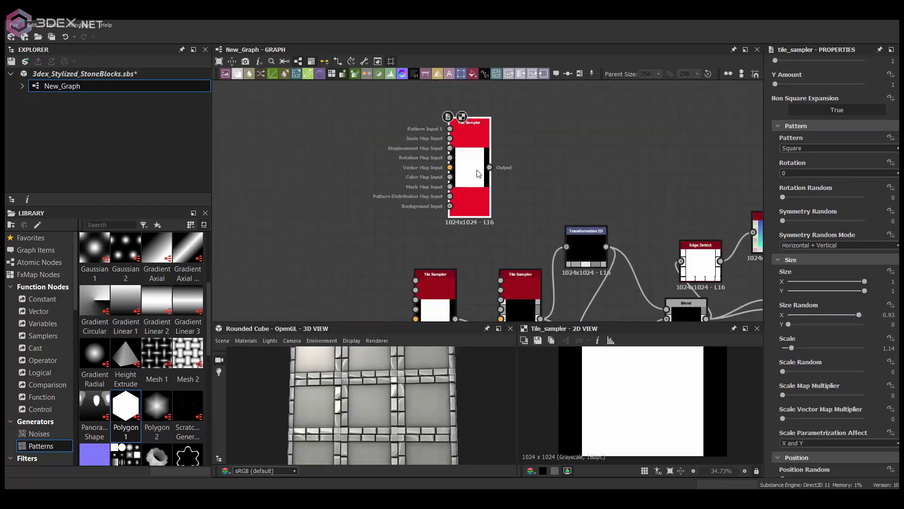
# - Shrink the square tile to a bar (scale 0.63, size 0.93×0.58) and add a Transformation 2D
pyautogui.scroll(-2, 856, 263)
pyautogui.moveTo(798, 296); pyautogui.dragTo(845, 295)
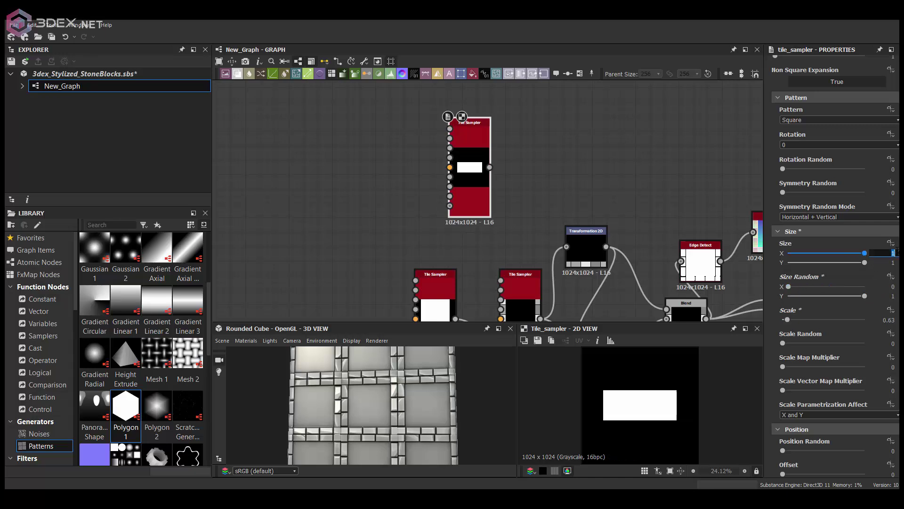
pyautogui.scroll(-2, 485, 182)
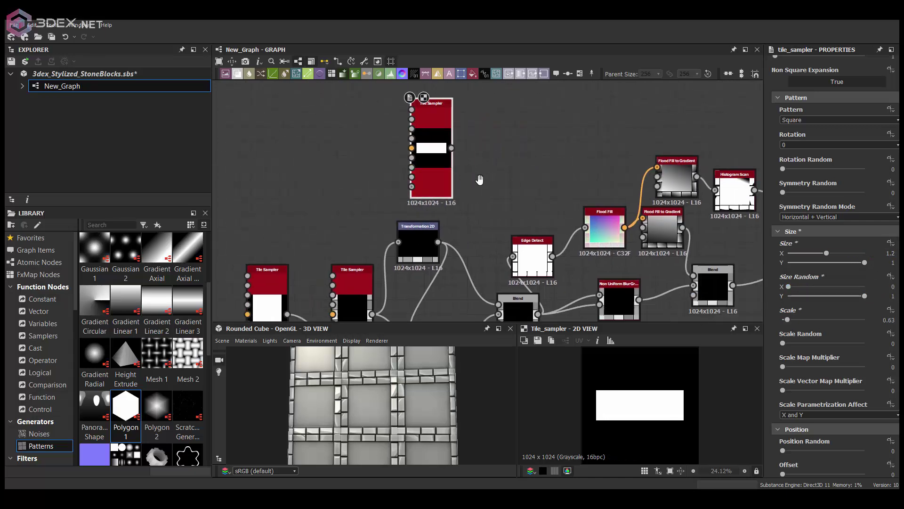
pyautogui.scroll(-2, 515, 193)
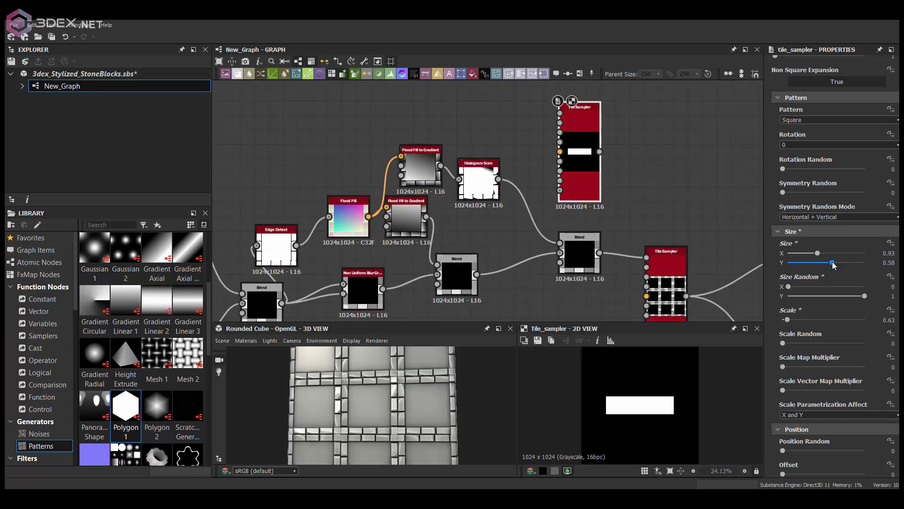
pyautogui.hotkey('ctrl', 'alt', 't')
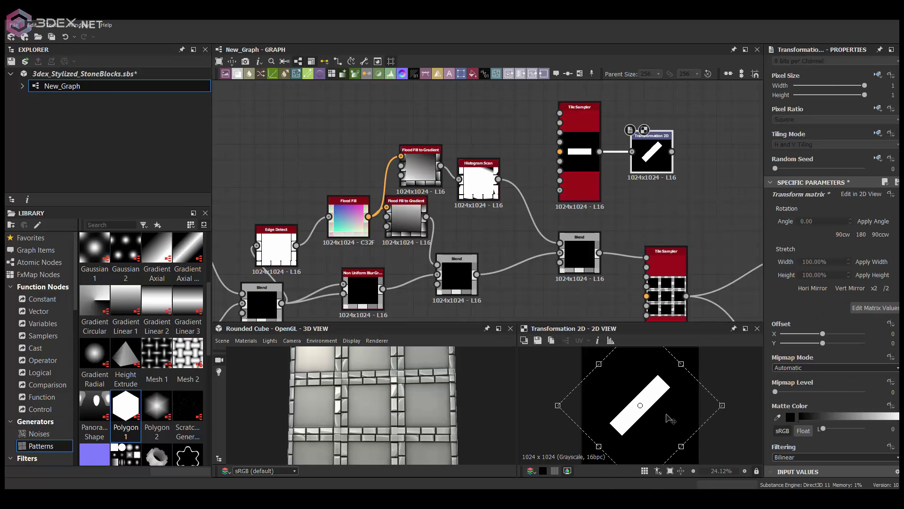
# - Add a Blend node and set the diagonal bar transform to No Tiling
pyautogui.scroll(-1, 667, 417)
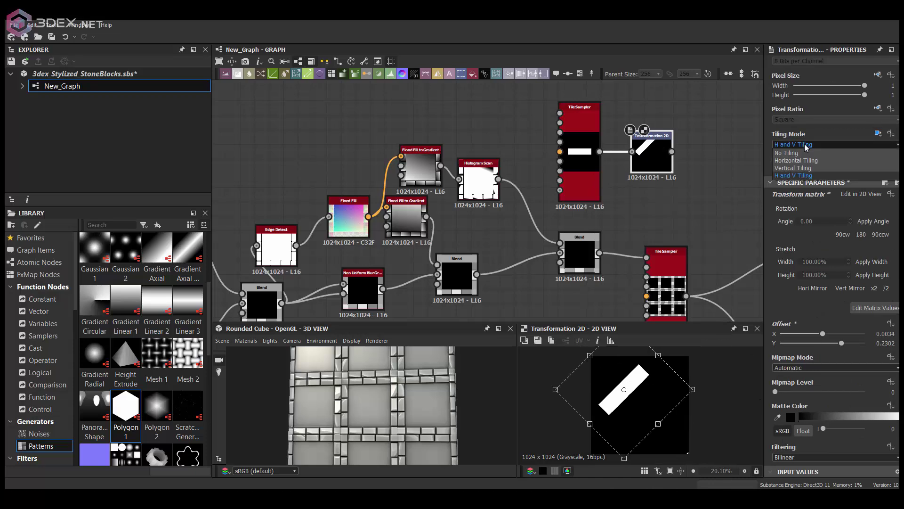
pyautogui.press('space')
pyautogui.click(633, 219)
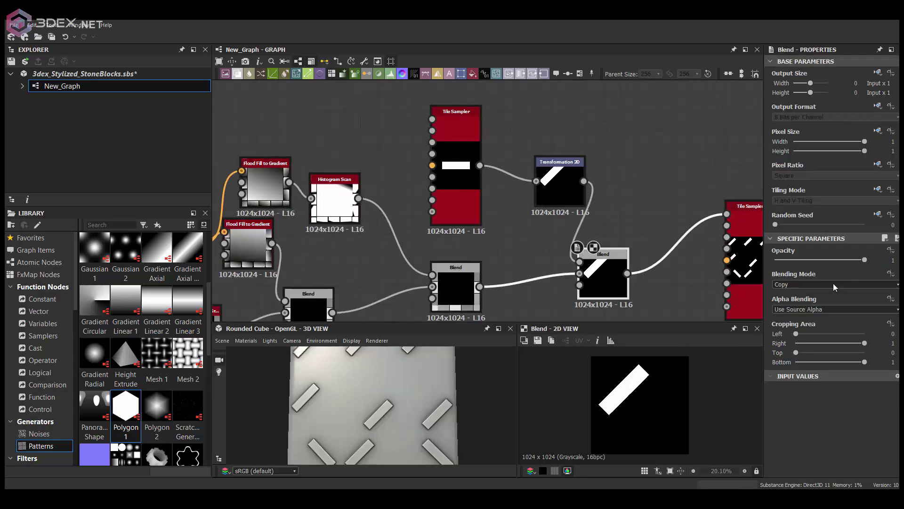
pyautogui.click(834, 285)
pyautogui.click(801, 300)
pyautogui.click(561, 186)
pyautogui.scroll(2, 562, 211)
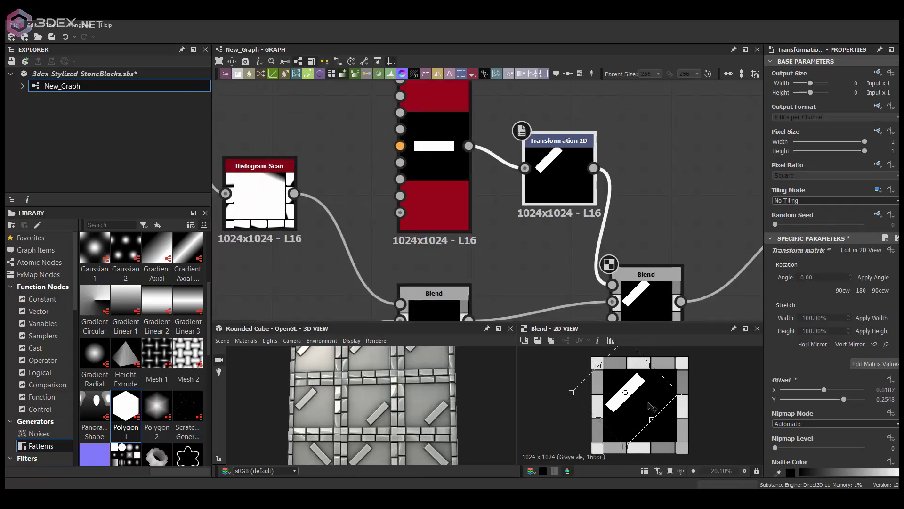
pyautogui.scroll(-2, 648, 181)
# - Insert a Mirror Grayscale after the bar transform, mirroring along Y with offset 0.44
pyautogui.press('space')
pyautogui.write('mirror')
pyautogui.press('Return')
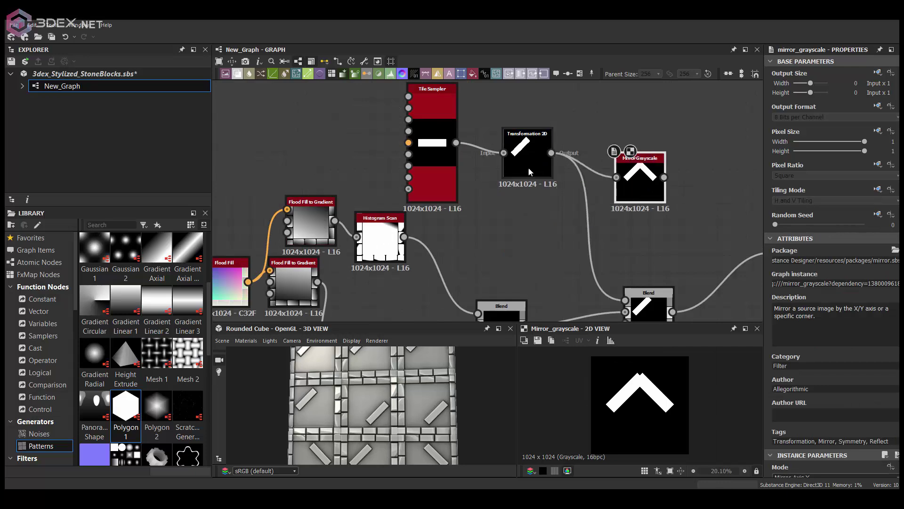
pyautogui.click(528, 167)
pyautogui.doubleClick(643, 307)
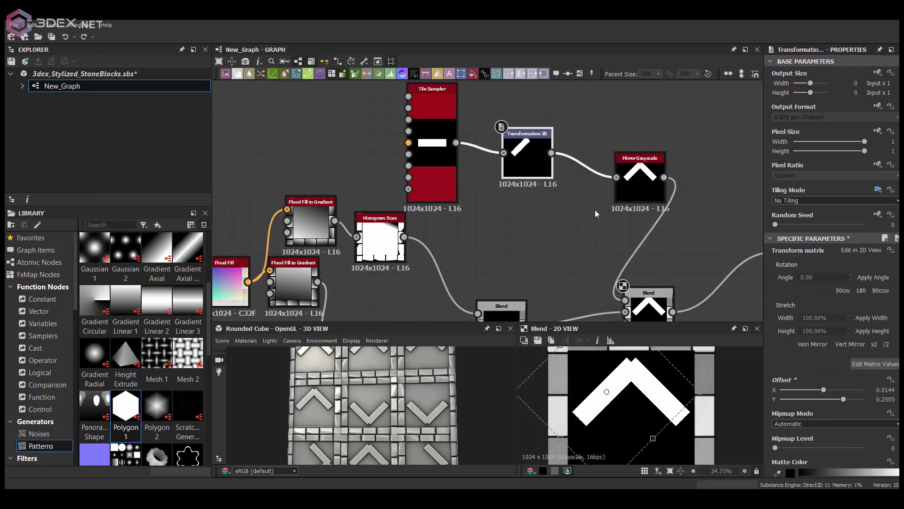
pyautogui.click(640, 186)
pyautogui.scroll(-3, 804, 406)
pyautogui.click(804, 406)
pyautogui.click(806, 422)
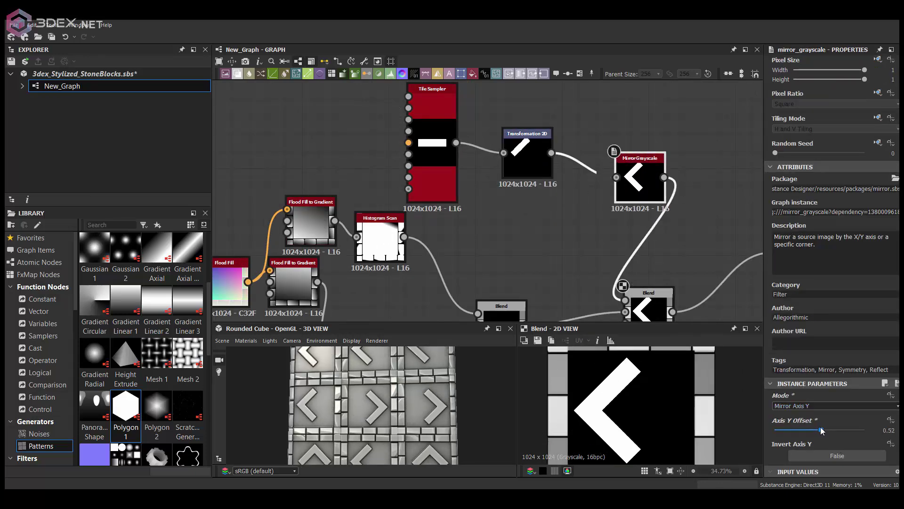
pyautogui.moveTo(821, 428); pyautogui.dragTo(815, 430)
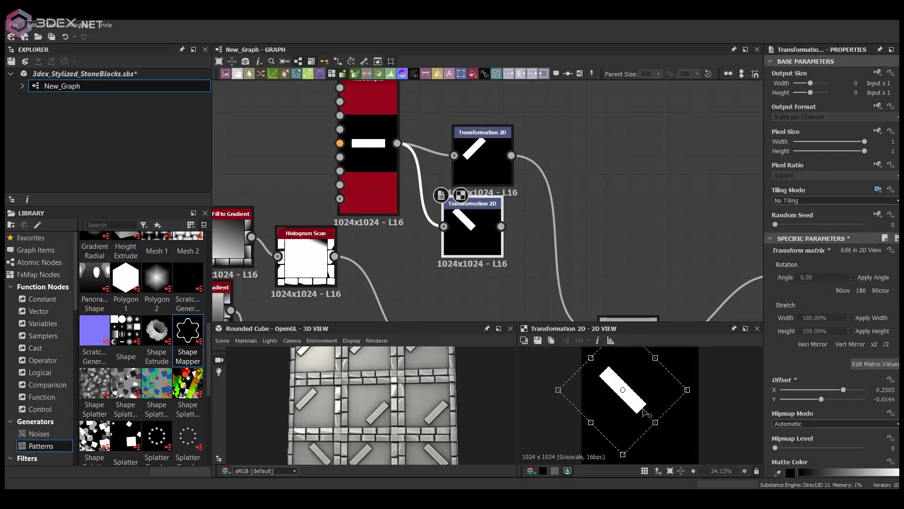
# - Combine the second bar transform with the first through a new Blend node
pyautogui.press('space')
pyautogui.write('bl')
pyautogui.moveTo(479, 242)
pyautogui.mouseDown()
pyautogui.moveTo(479, 262)
pyautogui.moveTo(589, 226)
pyautogui.mouseUp()
pyautogui.click(518, 228)
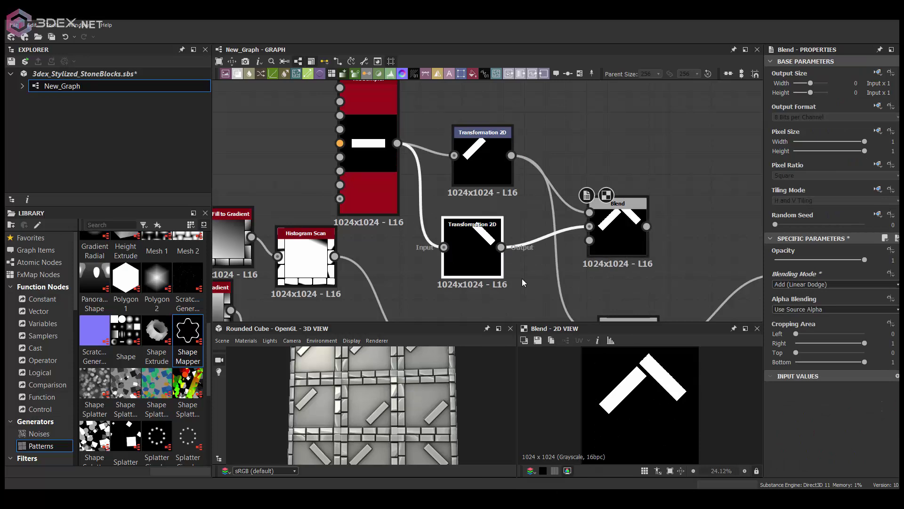
pyautogui.scroll(-2, 672, 395)
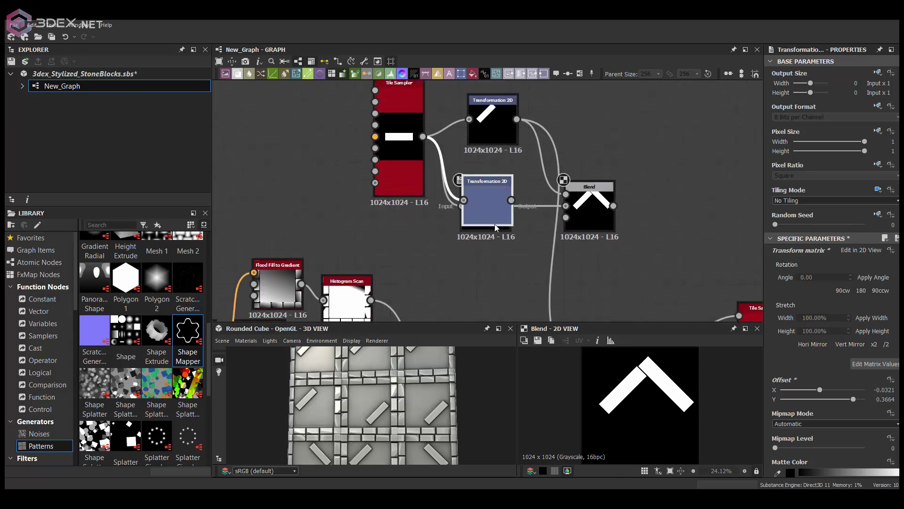
# - Blend in a third bar copy and move it into position
pyautogui.press('space')
pyautogui.write('bl')
pyautogui.click(543, 218)
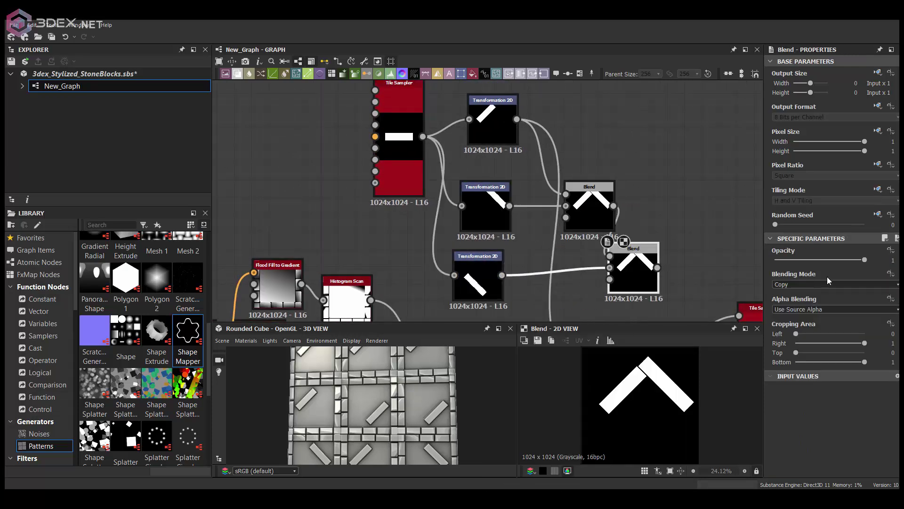
pyautogui.moveTo(627, 410); pyautogui.dragTo(636, 432)
pyautogui.scroll(-1, 672, 461)
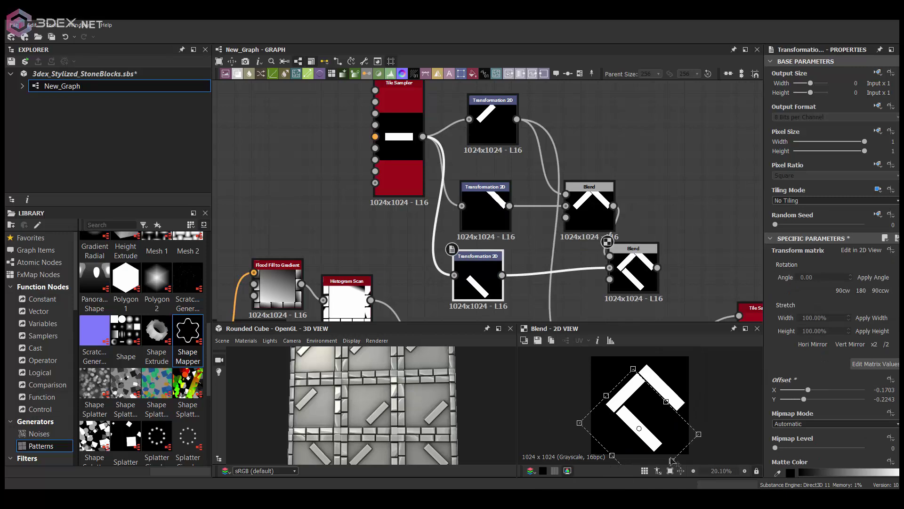
# - Chain a fourth bar through another Blend and move it to close the diamond
pyautogui.click(629, 300)
pyautogui.click(462, 139)
pyautogui.moveTo(628, 278); pyautogui.dragTo(660, 222)
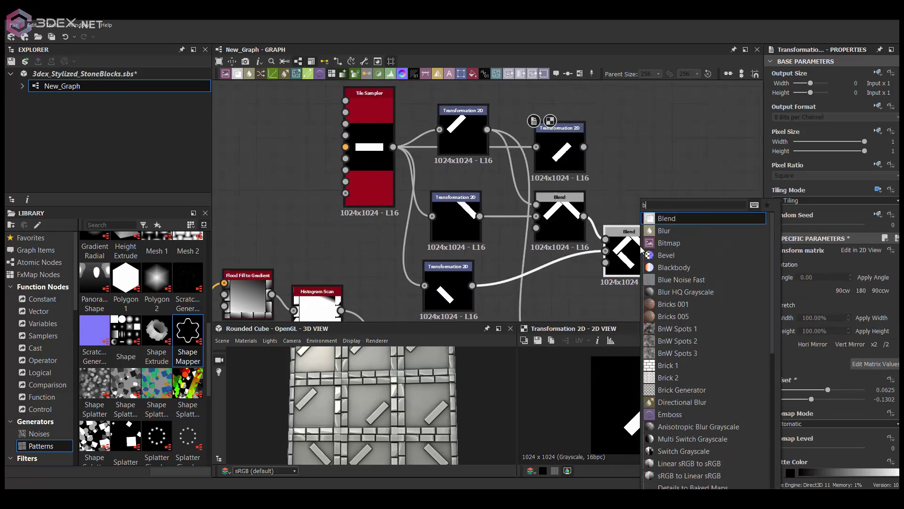
pyautogui.click(659, 228)
pyautogui.moveTo(583, 146); pyautogui.dragTo(692, 239)
pyautogui.moveTo(653, 400); pyautogui.dragTo(683, 432)
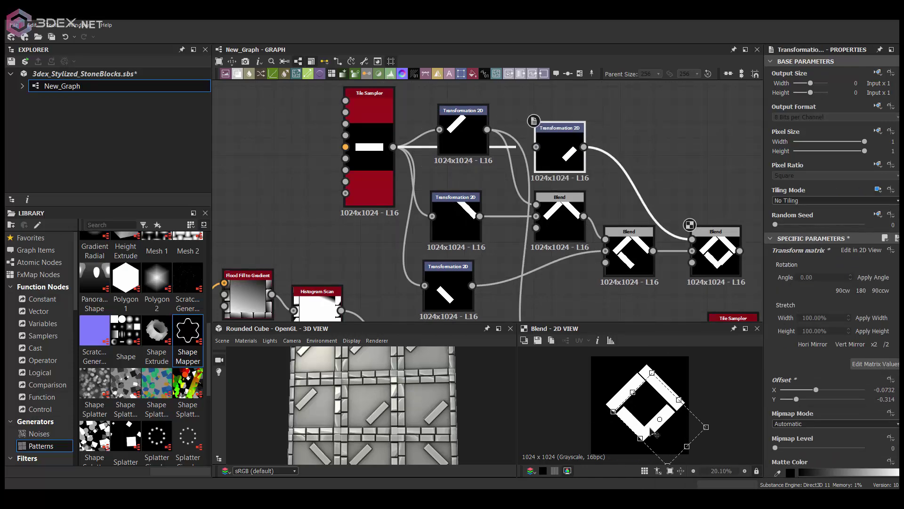
# - Insert a Transformation 2D after the diamond blend and nudge the diamond's position
pyautogui.scroll(-3, 558, 185)
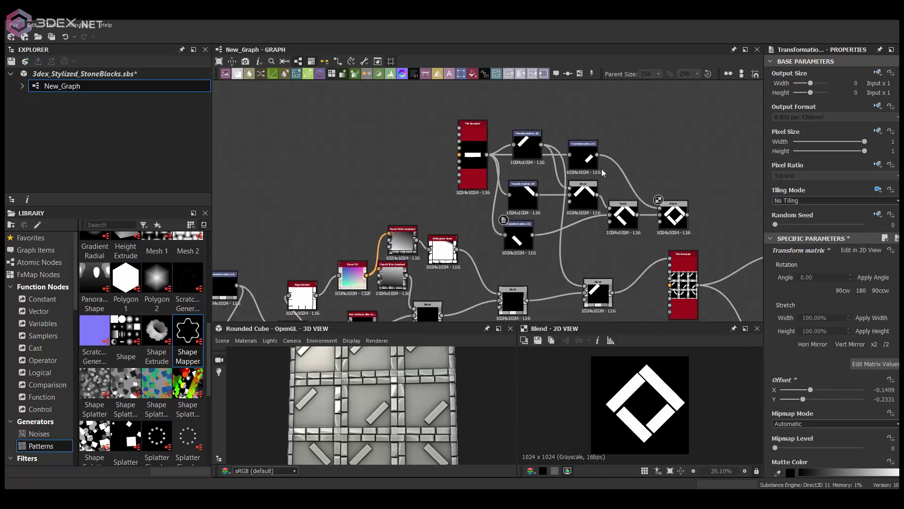
pyautogui.scroll(2, 590, 278)
pyautogui.scroll(1, 589, 278)
pyautogui.moveTo(461, 74); pyautogui.dragTo(564, 207)
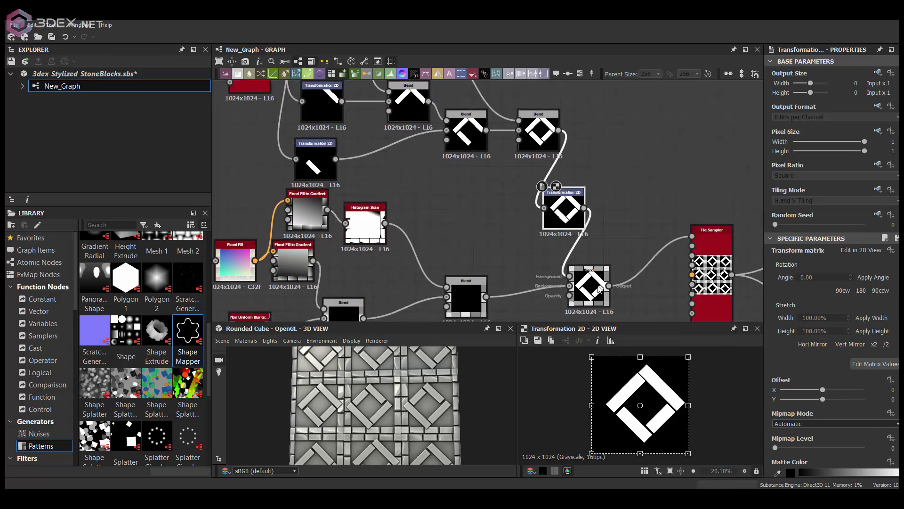
pyautogui.moveTo(645, 404); pyautogui.dragTo(651, 402)
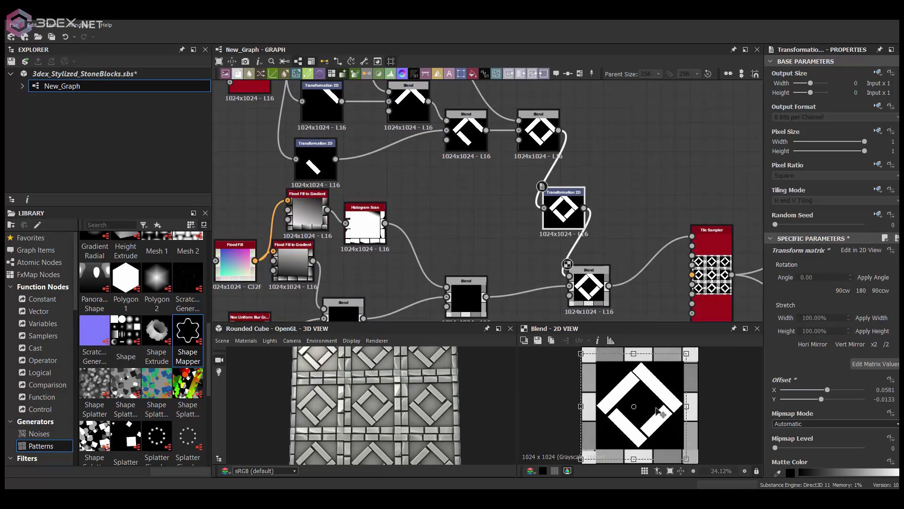
# - Place a Non Uniform Blur beside the diamond transform
pyautogui.scroll(-2, 568, 193)
pyautogui.moveTo(272, 271)
pyautogui.mouseDown(button='middle')
pyautogui.moveTo(374, 243)
pyautogui.moveTo(398, 222)
pyautogui.mouseUp(button='middle')
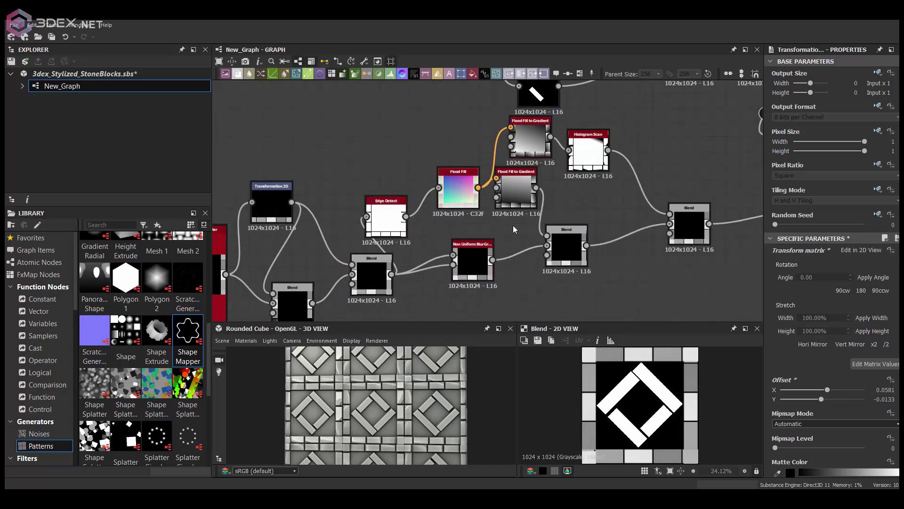
pyautogui.moveTo(513, 225); pyautogui.dragTo(647, 162)
pyautogui.scroll(3, 646, 161)
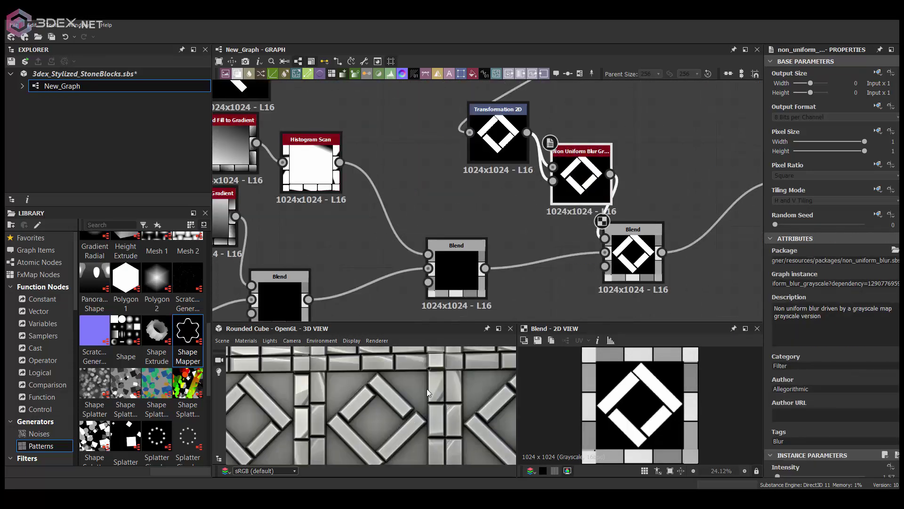
pyautogui.scroll(-3, 681, 191)
pyautogui.scroll(1, 498, 198)
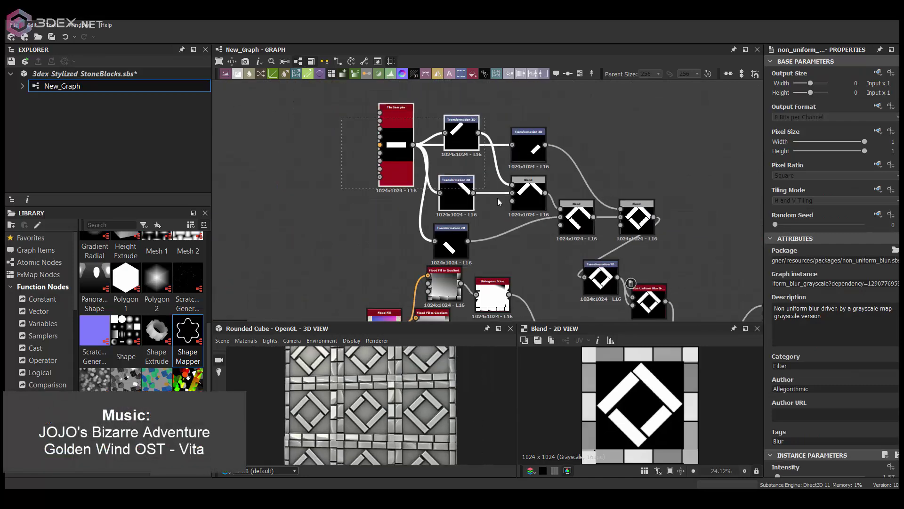
pyautogui.scroll(1, 527, 160)
# - Insert Levels nodes on the bar links to darken the lower bar
pyautogui.press('space')
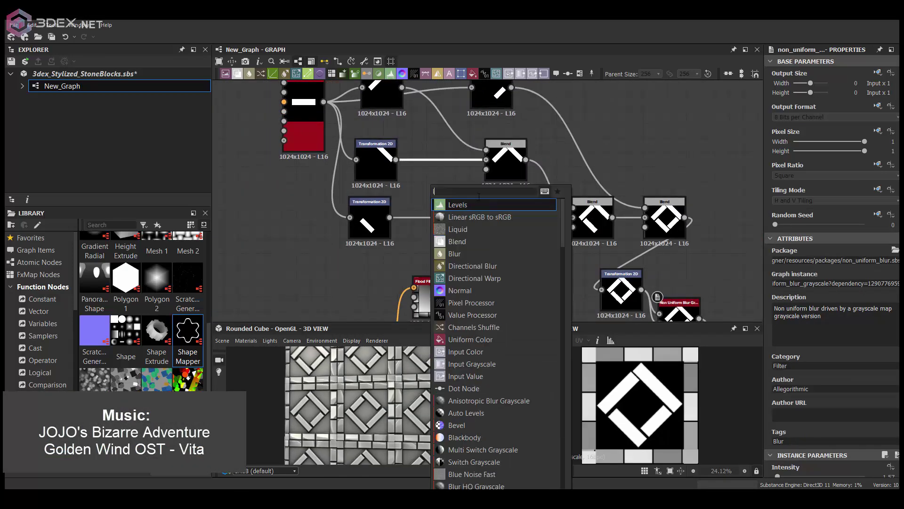
pyautogui.click(452, 203)
pyautogui.click(518, 217)
pyautogui.scroll(1, 416, 171)
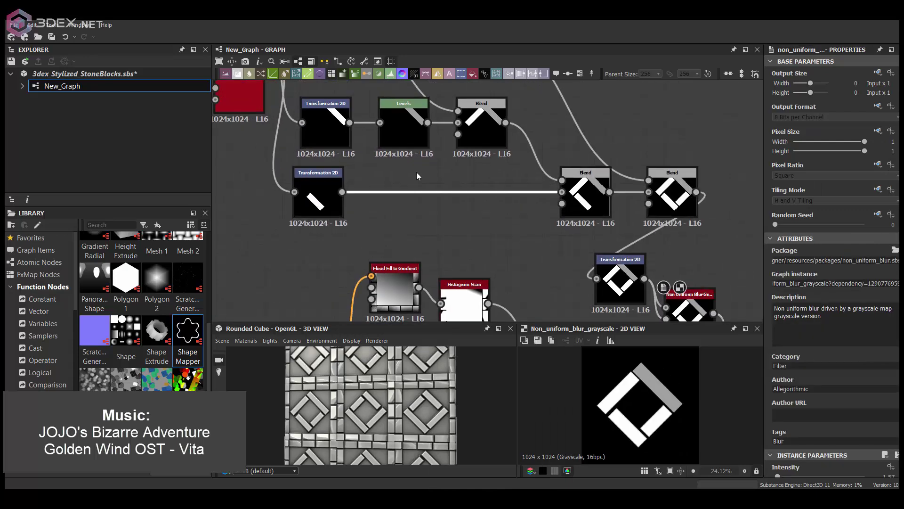
pyautogui.press('space')
pyautogui.click(490, 208)
pyautogui.moveTo(896, 363)
pyautogui.mouseDown(button='middle')
pyautogui.moveTo(734, 266)
pyautogui.moveTo(559, 181)
pyautogui.mouseUp(button='middle')
# - Insert a Histogram Range between the diamond blend and the Tile Sampler
pyautogui.click(541, 252)
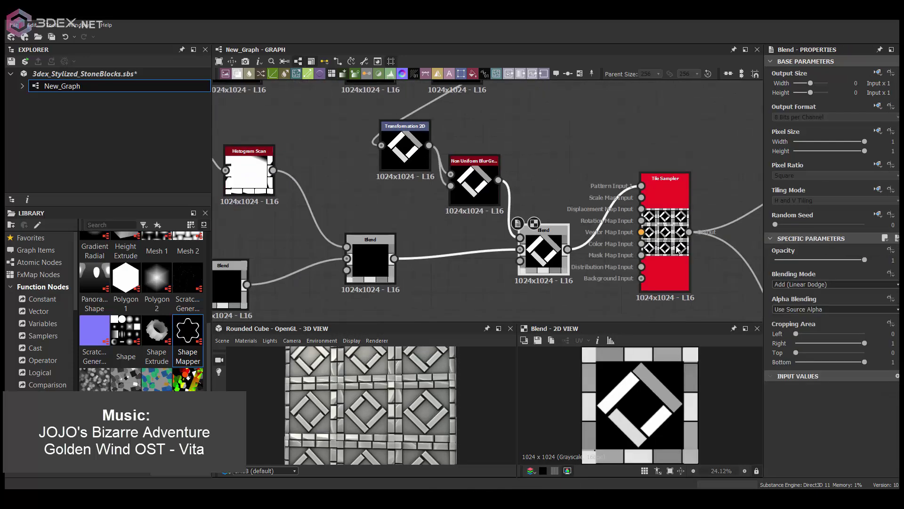
pyautogui.click(666, 272)
pyautogui.click(541, 252)
pyautogui.moveTo(610, 294); pyautogui.dragTo(486, 220, button='middle')
pyautogui.press('space')
pyautogui.click(511, 224)
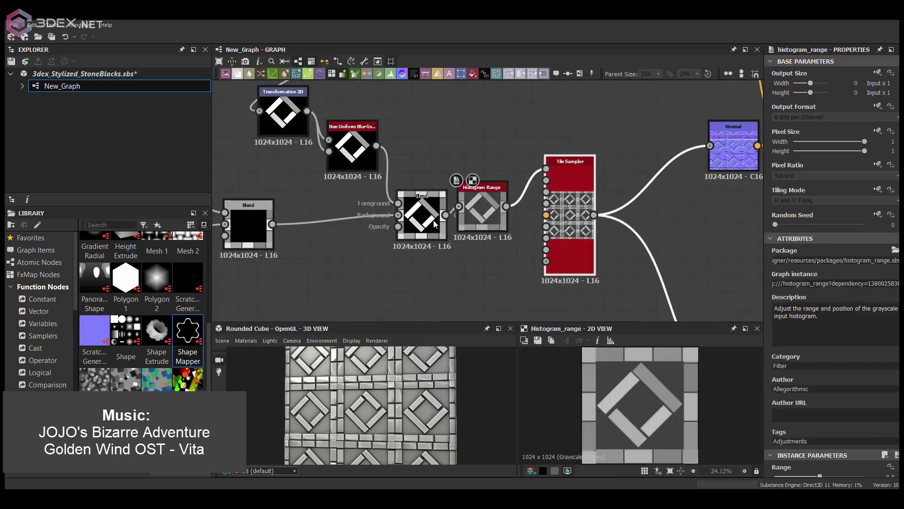
# - Set the Tile Sampler's rotation random to 0.49
pyautogui.click(570, 184)
pyautogui.scroll(-5, 852, 386)
pyautogui.scroll(-3, 839, 395)
pyautogui.moveTo(783, 404); pyautogui.dragTo(824, 404)
pyautogui.scroll(-3, 819, 377)
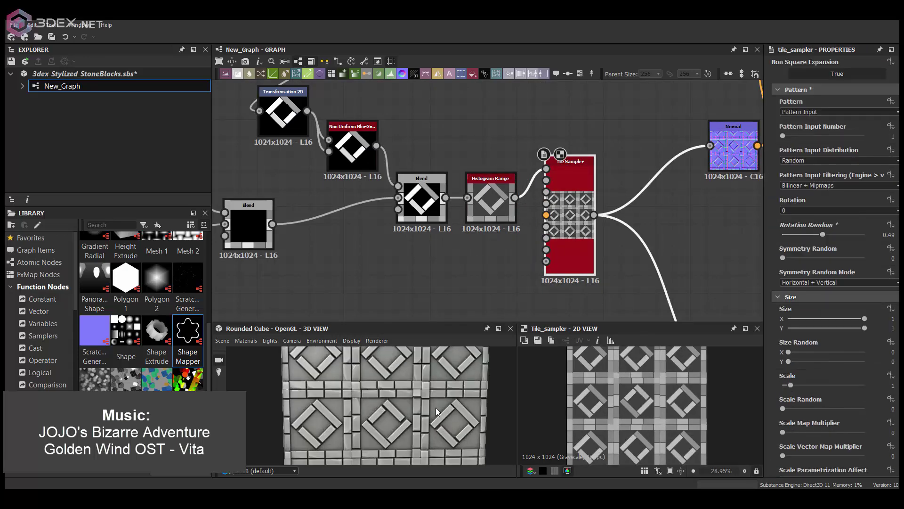
pyautogui.moveTo(436, 408)
pyautogui.mouseDown()
pyautogui.moveTo(368, 414)
pyautogui.moveTo(522, 398)
pyautogui.mouseUp()
pyautogui.scroll(-3, 570, 214)
pyautogui.moveTo(725, 311); pyautogui.dragTo(592, 255, button='middle')
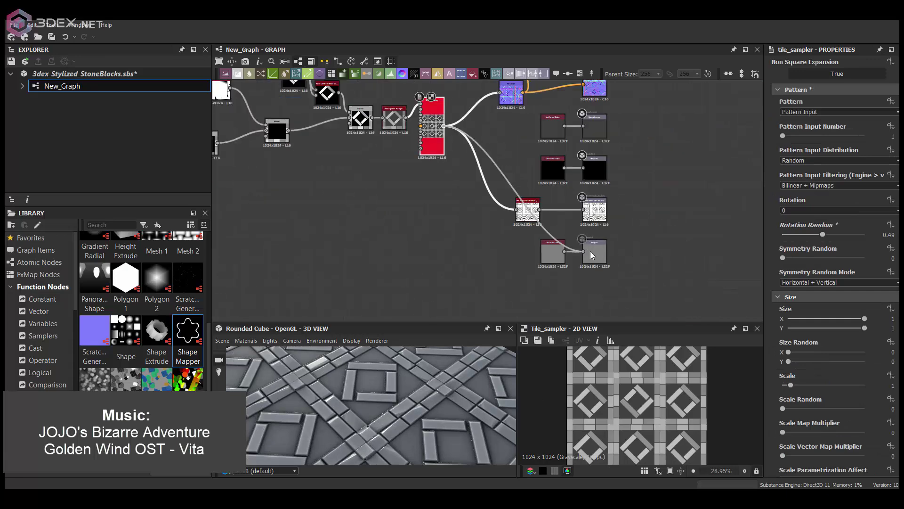
# - Lower the preview material's height scale to 2.61
pyautogui.click(246, 341)
pyautogui.click(325, 349)
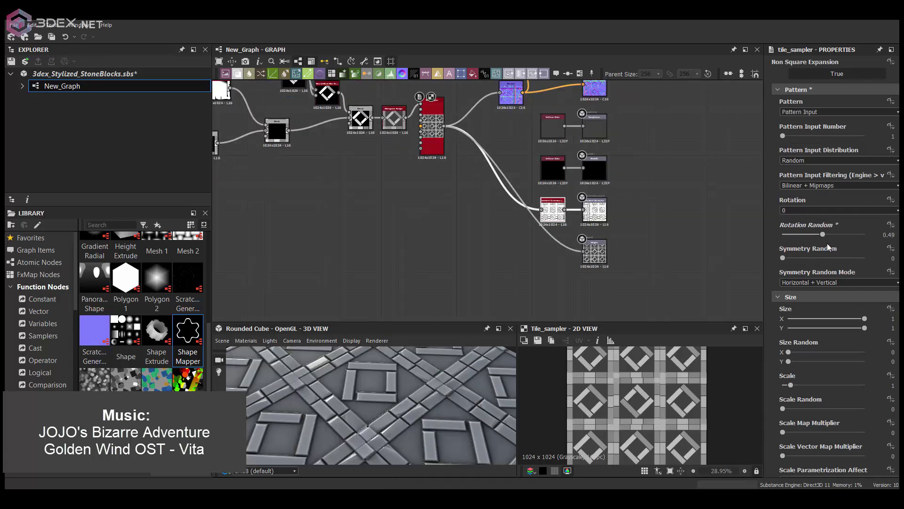
pyautogui.scroll(2, 816, 265)
pyautogui.moveTo(785, 180); pyautogui.dragTo(806, 180)
pyautogui.moveTo(302, 118); pyautogui.dragTo(428, 204, button='middle')
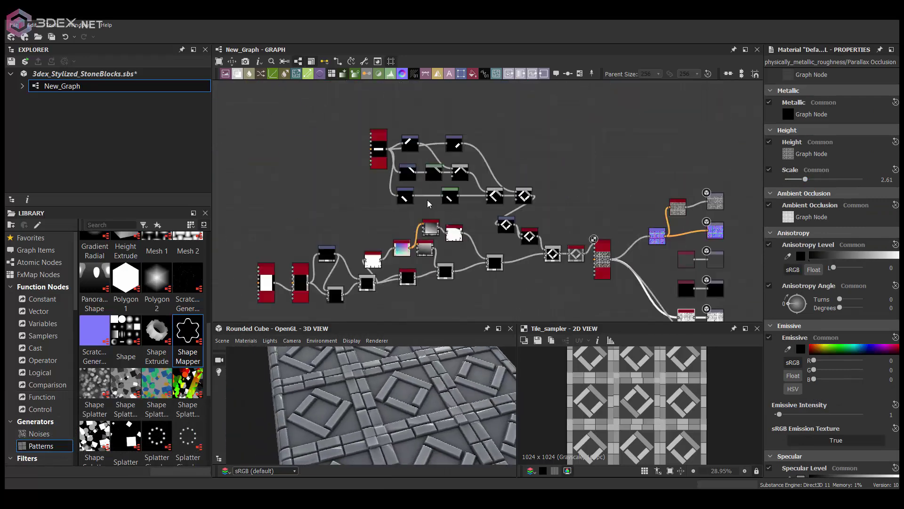
# - Set the Tile Sampler's X and Y amount to 2
pyautogui.scroll(5, 644, 278)
pyautogui.click(508, 221)
pyautogui.moveTo(782, 307); pyautogui.dragTo(777, 331)
pyautogui.moveTo(414, 400); pyautogui.dragTo(487, 386)
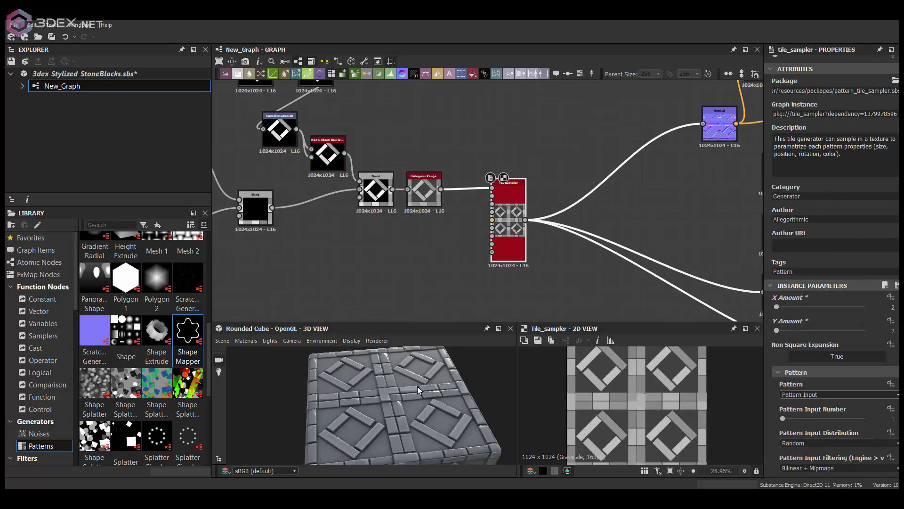
# - Add a Clouds 2 noise node to the graph
pyautogui.moveTo(452, 329); pyautogui.dragTo(502, 325, button='middle')
pyautogui.press('space')
pyautogui.write('clo')
pyautogui.click(462, 271)
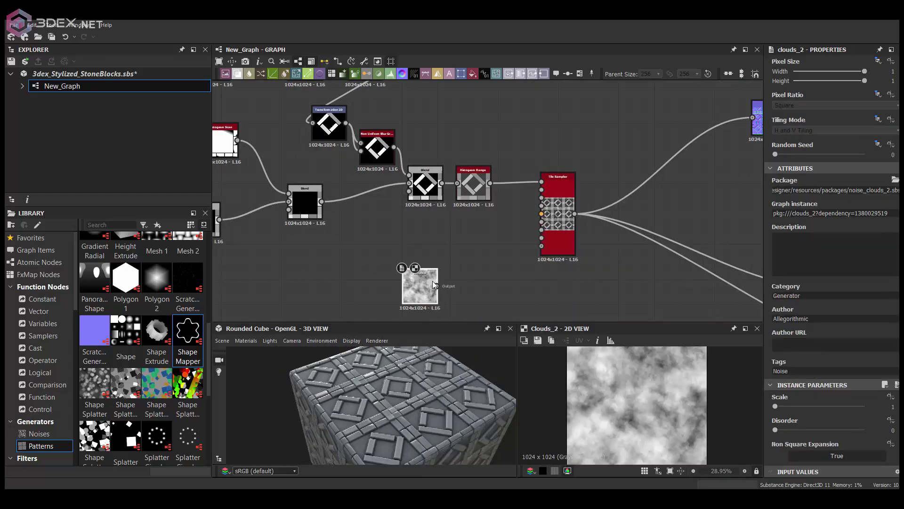
pyautogui.press('space')
pyautogui.write('clo')
pyautogui.press('Escape')
# - Set the Tile Sampler's color random to 0.44 and feed it into a new Height Blend
pyautogui.scroll(2, 504, 256)
pyautogui.moveTo(603, 215); pyautogui.dragTo(522, 213, button='middle')
pyautogui.doubleClick(522, 214)
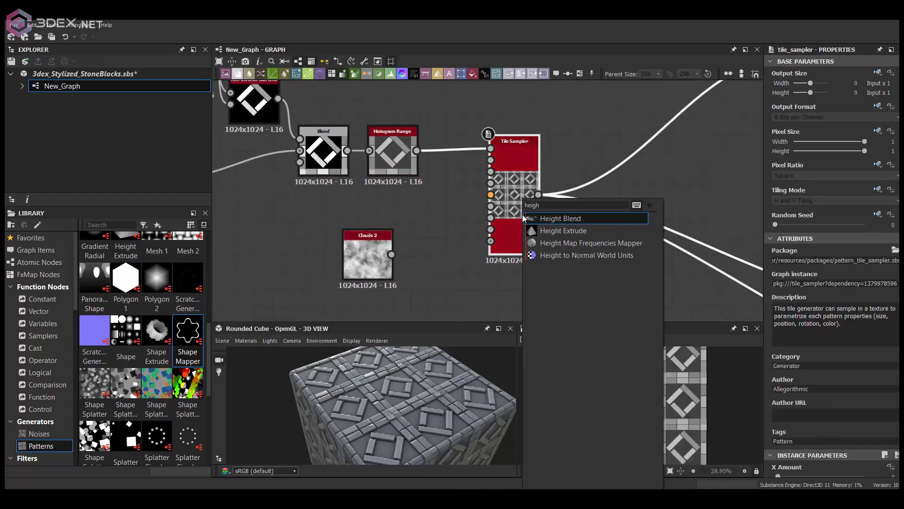
pyautogui.scroll(-10, 819, 319)
pyautogui.click(818, 317)
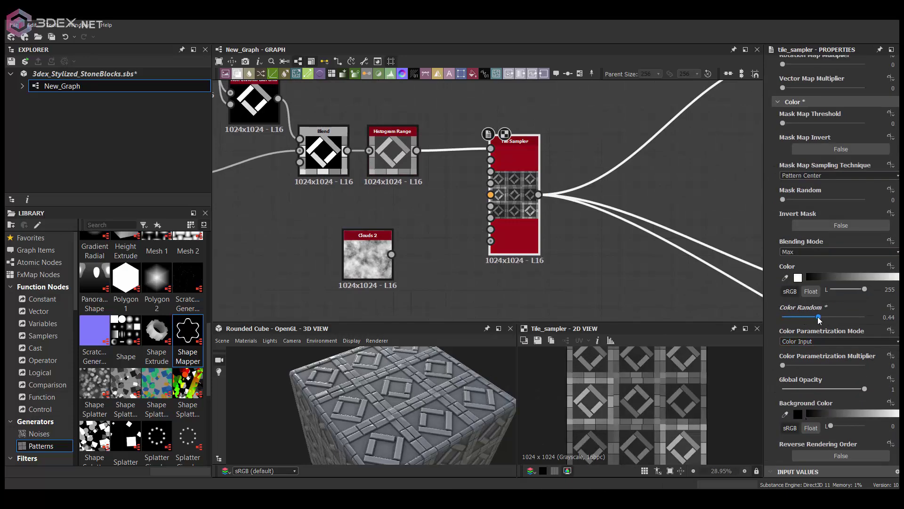
pyautogui.moveTo(435, 407); pyautogui.dragTo(408, 407)
pyautogui.click(368, 257)
pyautogui.moveTo(424, 244); pyautogui.dragTo(377, 207, button='middle')
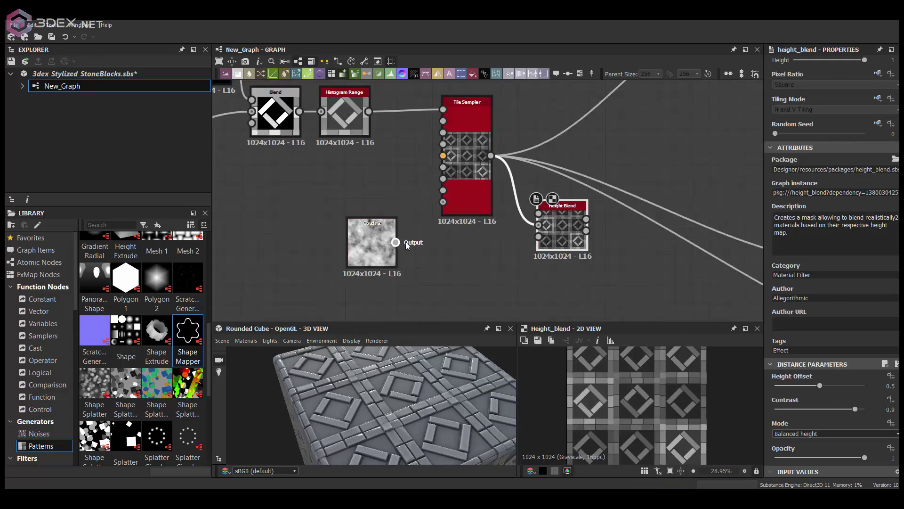
# - Narrow the Clouds 2 range and insert a Blur HQ Grayscale after it
pyautogui.click(379, 277)
pyautogui.scroll(-3, 379, 277)
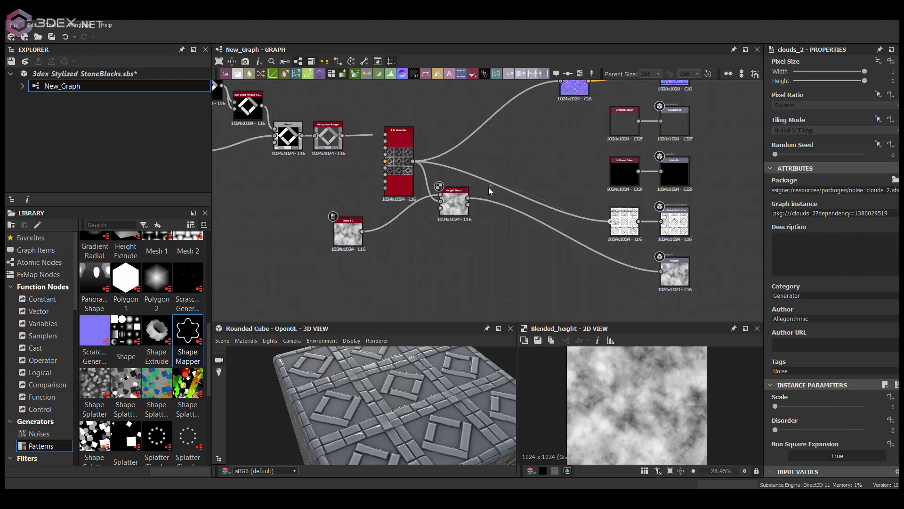
pyautogui.scroll(3, 434, 211)
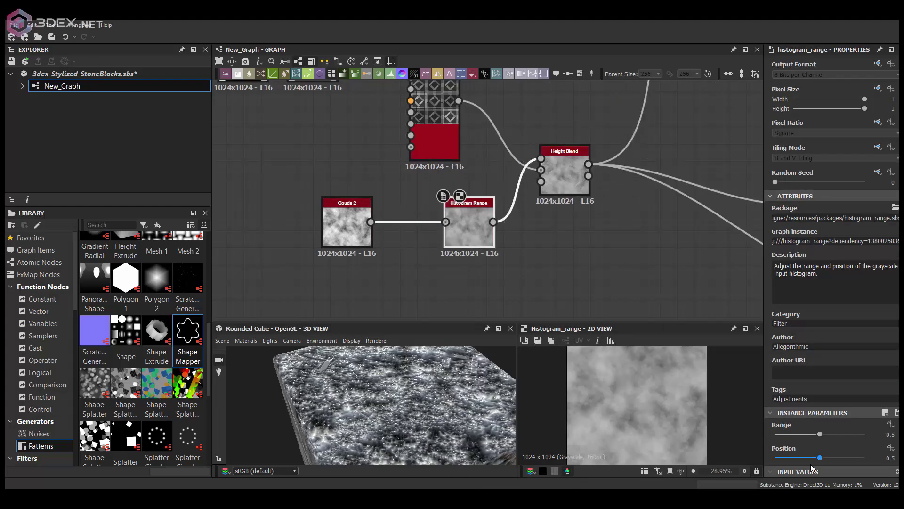
pyautogui.moveTo(820, 458); pyautogui.dragTo(789, 434)
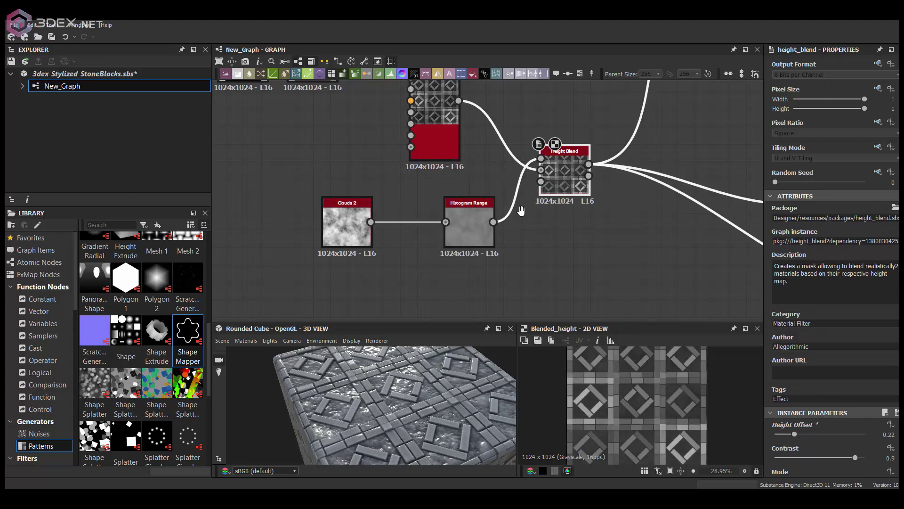
pyautogui.scroll(2, 378, 221)
pyautogui.press('space')
pyautogui.write('blur')
pyautogui.click(458, 243)
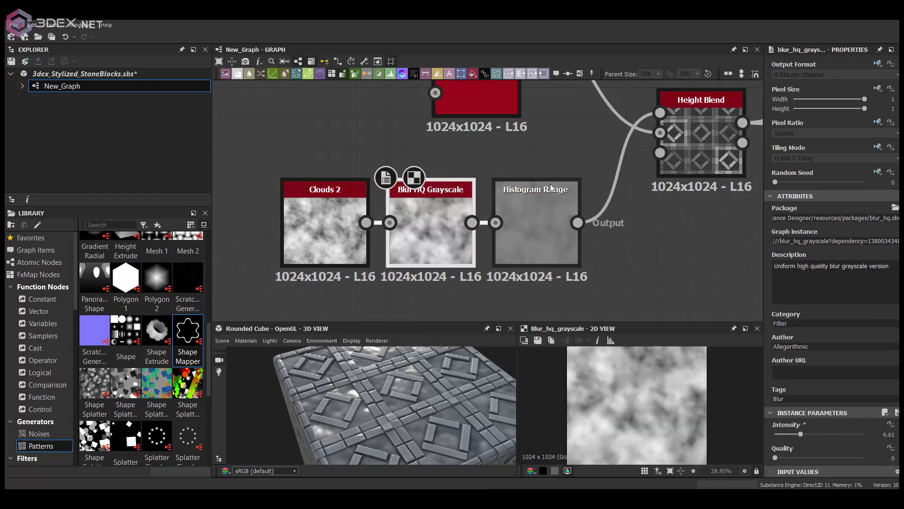
# - Select the Height Blend and browse the library's Noises to add Cells 1
pyautogui.moveTo(551, 187); pyautogui.dragTo(419, 213, button='middle')
pyautogui.click(572, 179)
pyautogui.scroll(1, 534, 212)
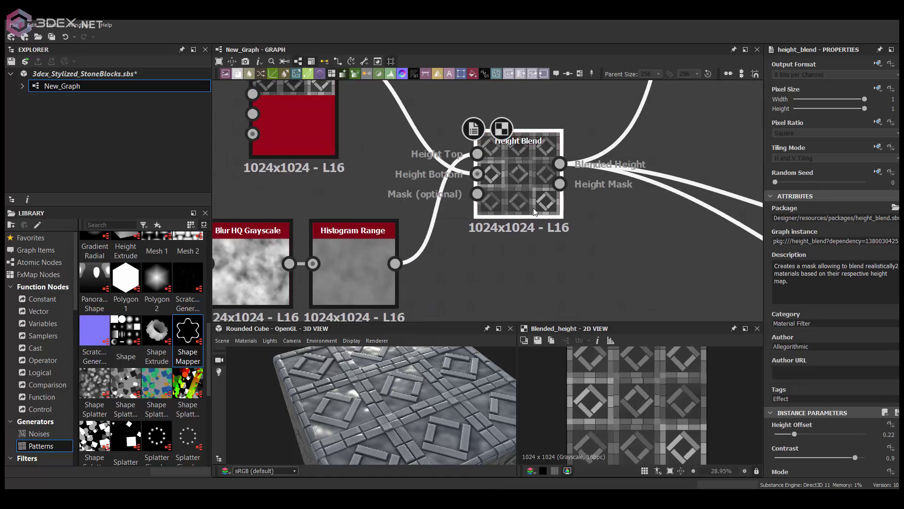
pyautogui.scroll(-2, 535, 212)
pyautogui.scroll(1, 536, 157)
pyautogui.click(39, 434)
# - Add an inverted Cells 1 and blend it in with Add at about 0.03 opacity before the Tile Sampler
pyautogui.moveTo(125, 354); pyautogui.dragTo(490, 137)
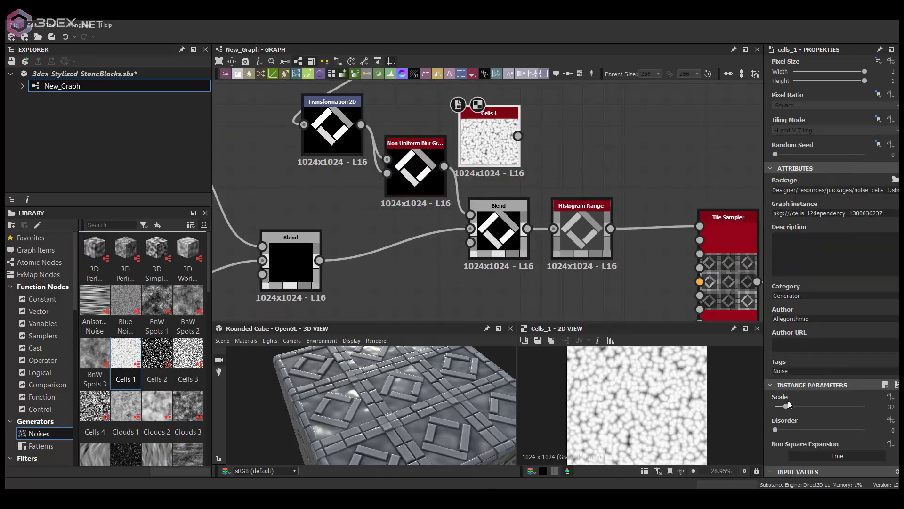
pyautogui.press('space')
pyautogui.write('inver')
pyautogui.press('Return')
pyautogui.click(669, 212)
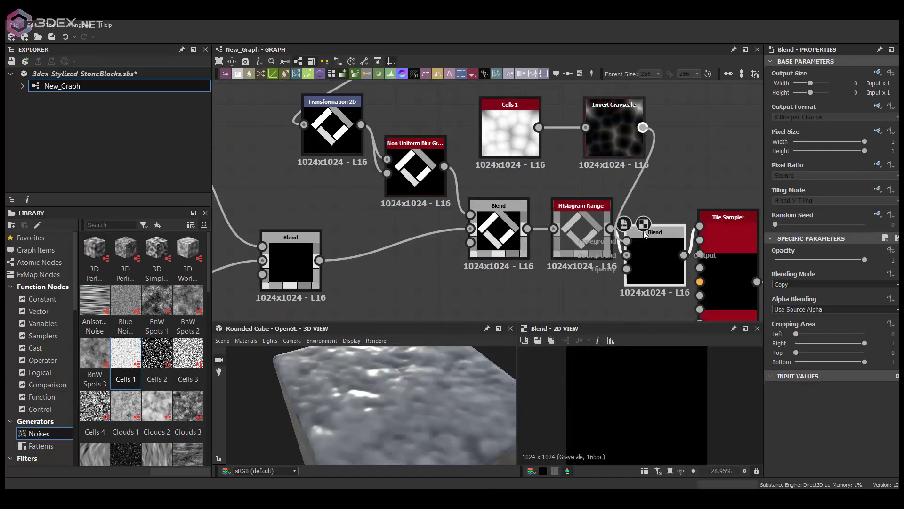
pyautogui.click(834, 284)
pyautogui.click(801, 300)
pyautogui.moveTo(865, 260); pyautogui.dragTo(778, 260)
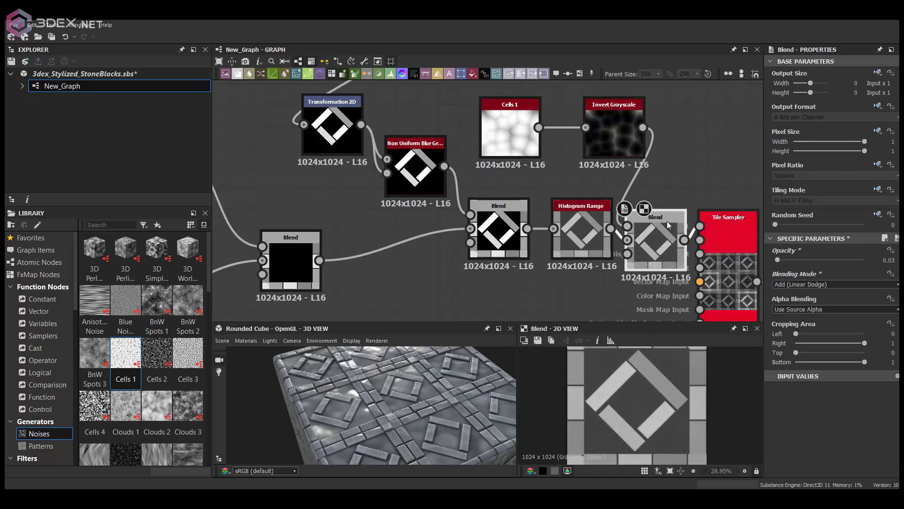
# - Raise the Height Blend height offset to 0.35
pyautogui.click(726, 245)
pyautogui.moveTo(725, 245); pyautogui.dragTo(665, 186, button='middle')
pyautogui.scroll(-2, 665, 186)
pyautogui.scroll(3, 640, 220)
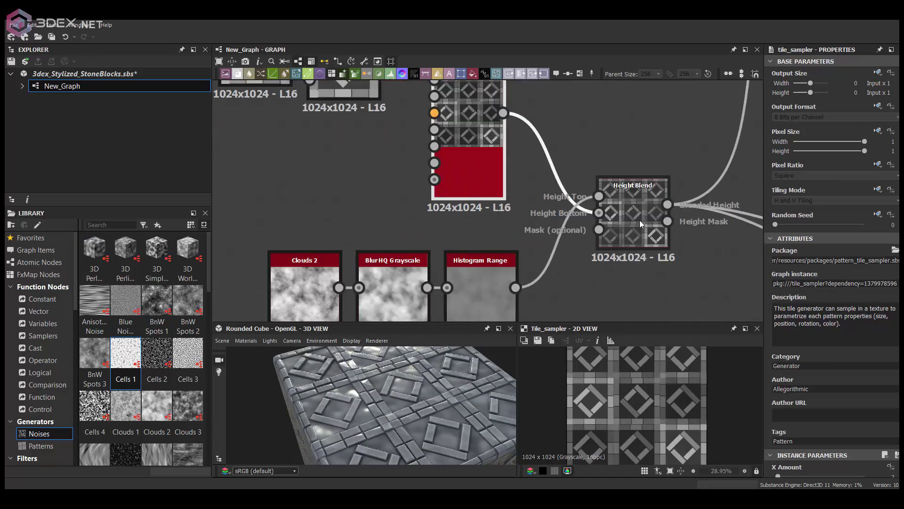
pyautogui.click(640, 219)
pyautogui.scroll(-3, 803, 394)
pyautogui.moveTo(794, 392); pyautogui.dragTo(807, 392)
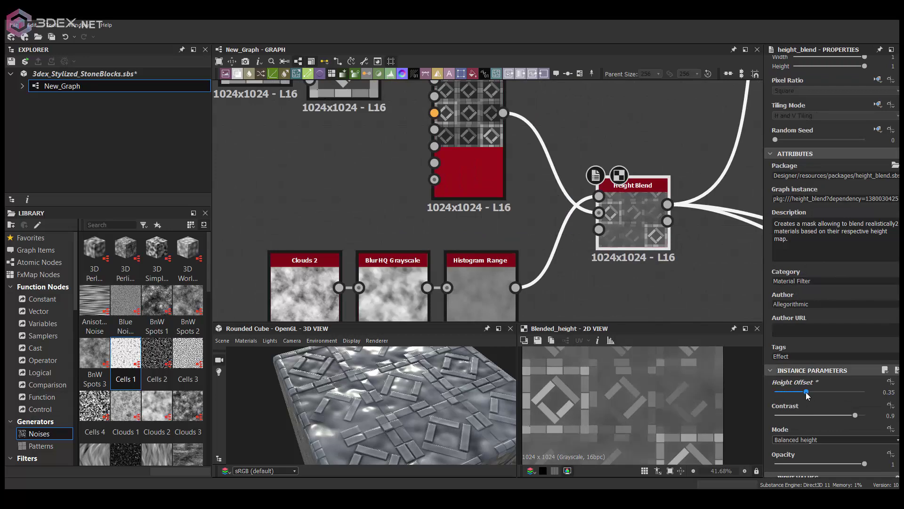
# - Lower the Histogram Range value on the clouds noise
pyautogui.scroll(2, 481, 264)
pyautogui.click(544, 257)
pyautogui.moveTo(796, 433); pyautogui.dragTo(788, 433)
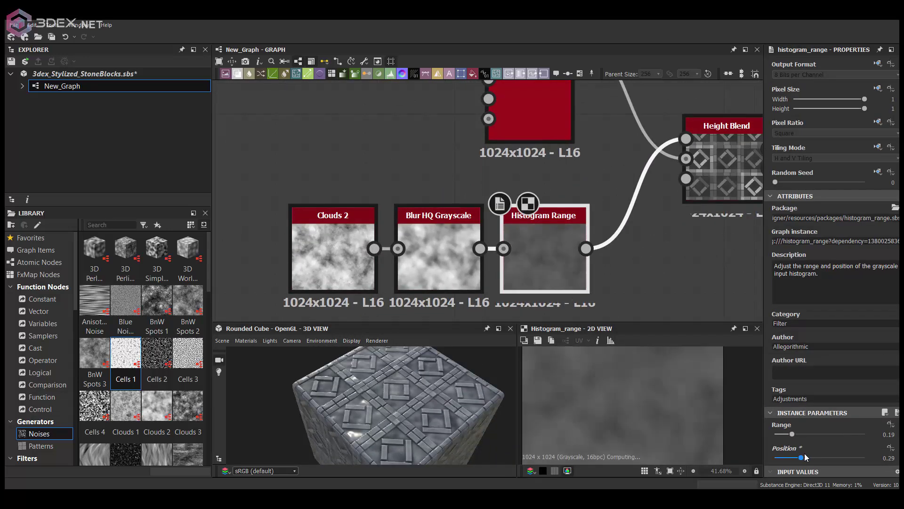
pyautogui.moveTo(443, 401); pyautogui.dragTo(408, 382)
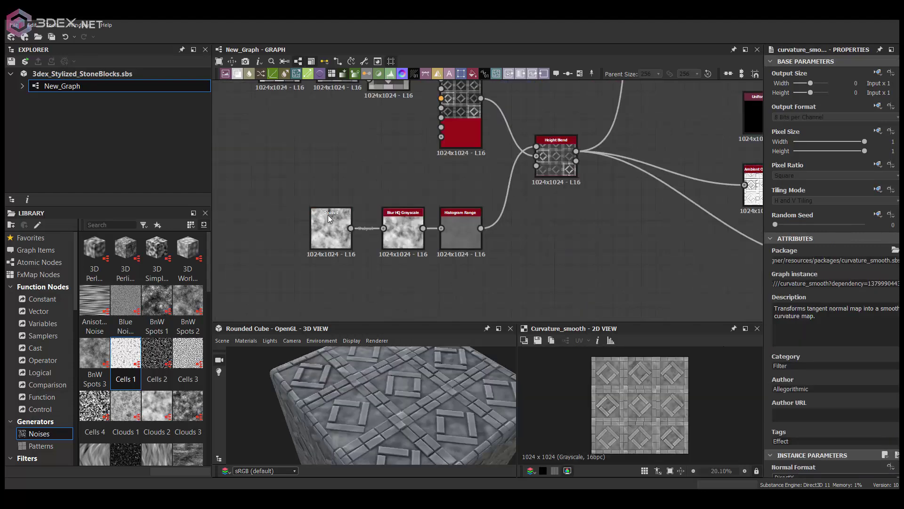
# - Add a Perlin Noise and blend it with the Histogram Range clouds at 0.23 opacity
pyautogui.press('space')
pyautogui.write('perlin')
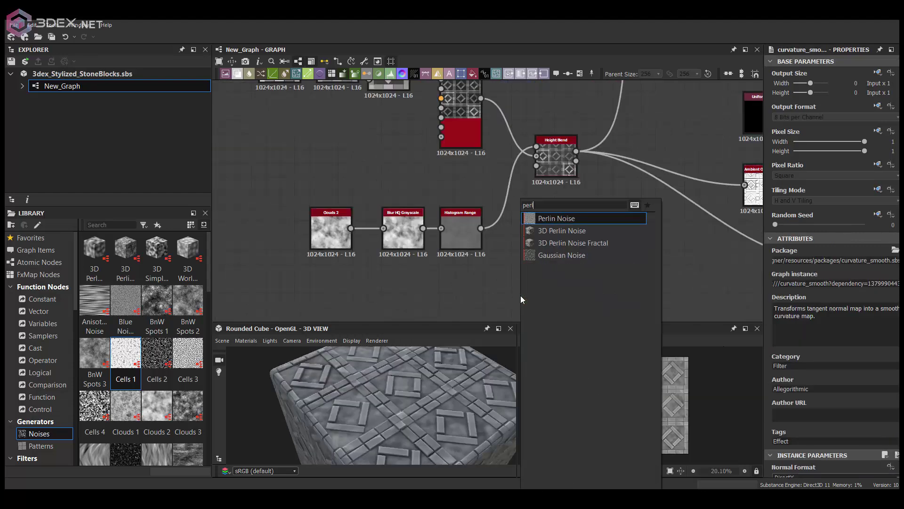
pyautogui.press('Return')
pyautogui.scroll(2, 512, 301)
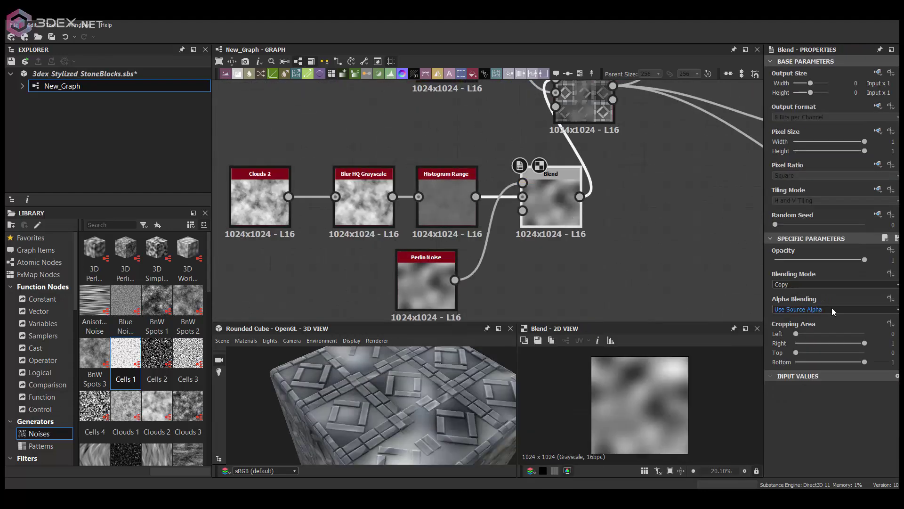
pyautogui.click(802, 304)
pyautogui.scroll(3, 479, 384)
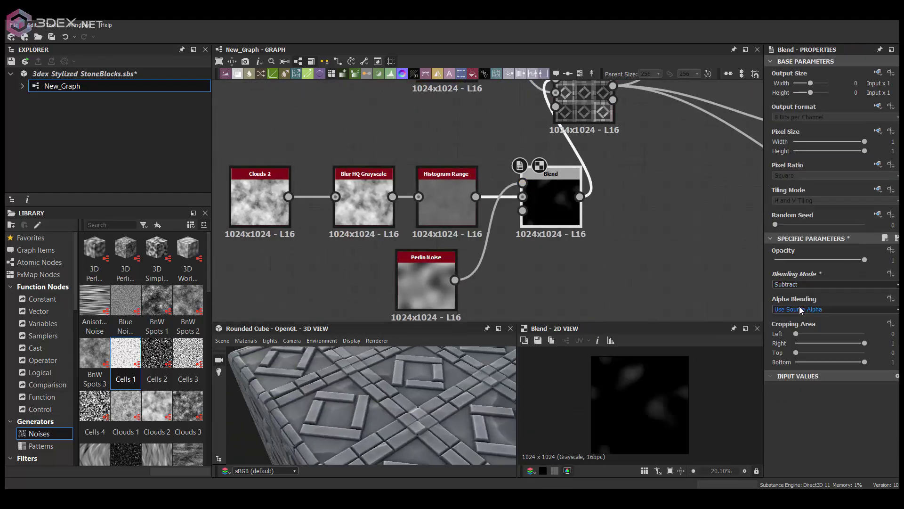
pyautogui.scroll(-3, 829, 284)
pyautogui.moveTo(864, 259); pyautogui.dragTo(795, 259)
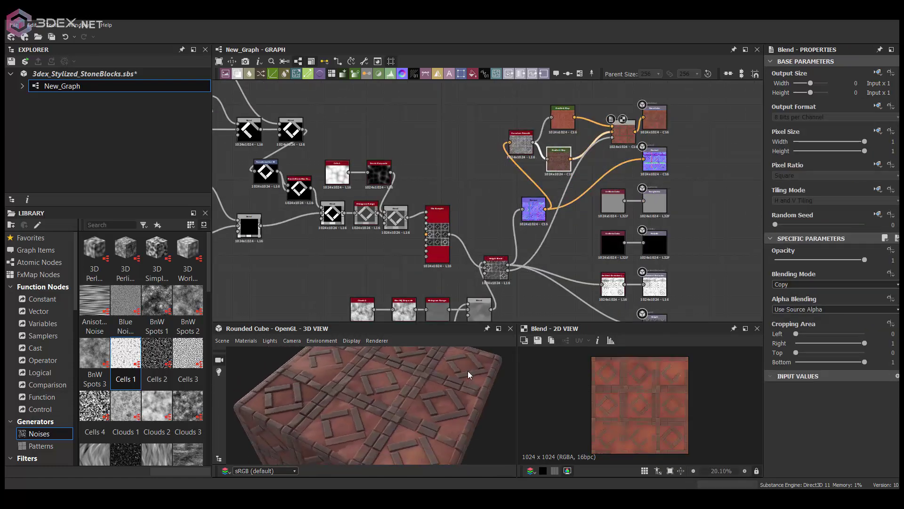
pyautogui.moveTo(468, 371)
pyautogui.mouseDown()
pyautogui.moveTo(448, 372)
pyautogui.moveTo(493, 371)
pyautogui.moveTo(405, 376)
pyautogui.moveTo(446, 399)
pyautogui.moveTo(428, 394)
pyautogui.mouseUp()
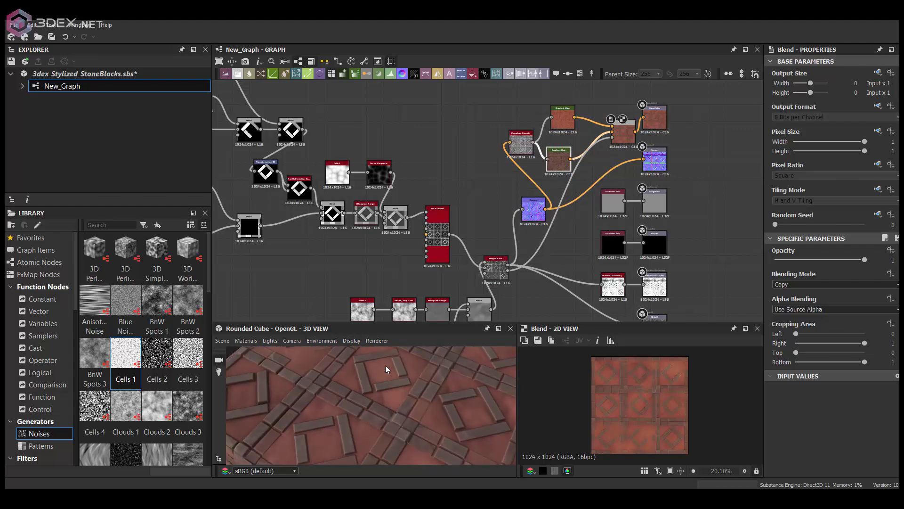
# - Add a Blue Noise Fast and blend it into the ground noise with Min (Darken) at 0.01 opacity
pyautogui.scroll(3, 462, 149)
pyautogui.press('space')
pyautogui.click(521, 264)
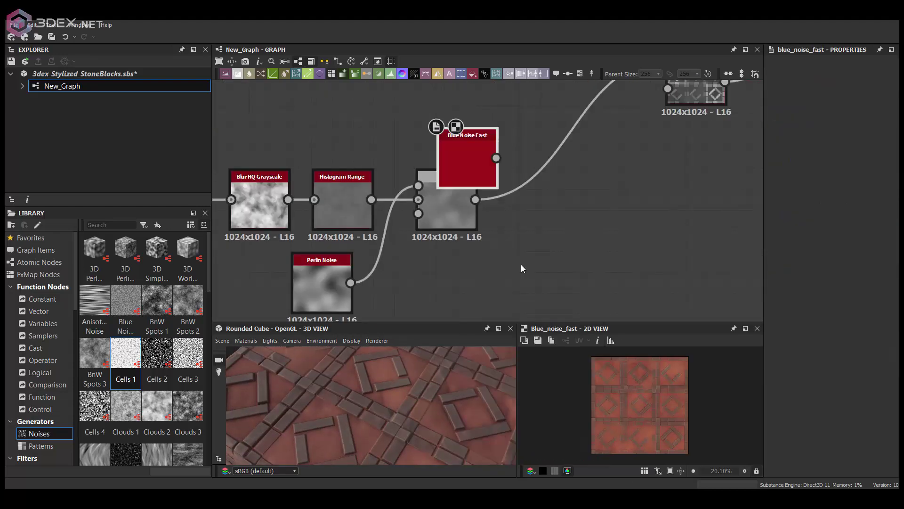
pyautogui.moveTo(475, 199); pyautogui.dragTo(501, 203)
pyautogui.click(515, 208)
pyautogui.click(801, 284)
pyautogui.click(794, 298)
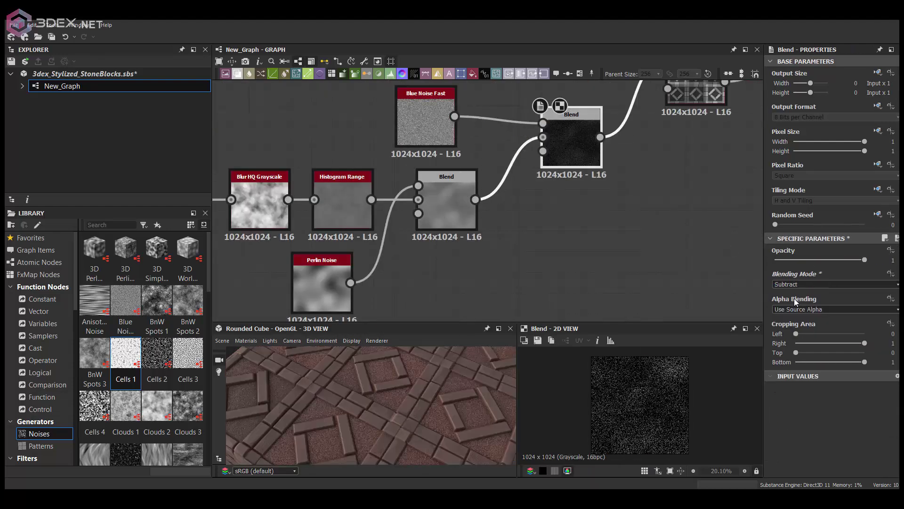
pyautogui.click(776, 260)
# - Set the Blue Noise Fast rotation to 0.72
pyautogui.moveTo(330, 416); pyautogui.dragTo(346, 394)
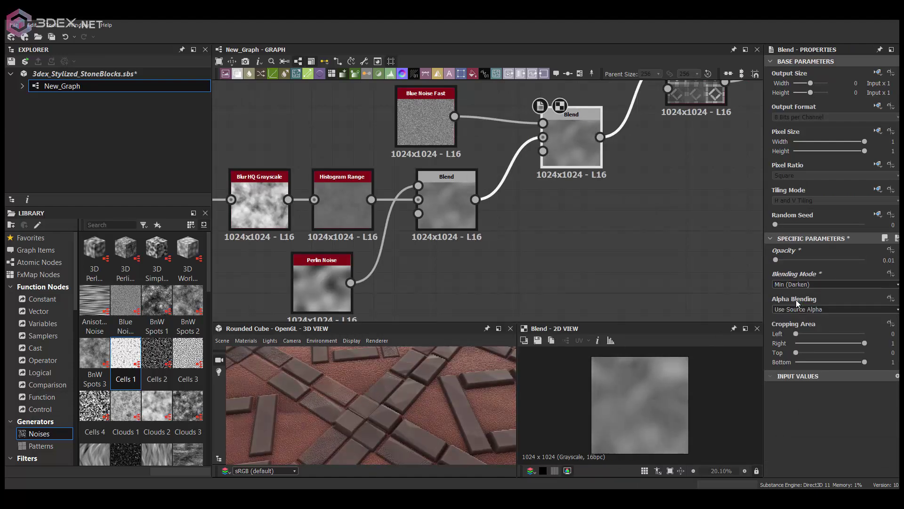
pyautogui.moveTo(405, 400); pyautogui.dragTo(424, 373)
pyautogui.click(426, 117)
pyautogui.scroll(-1, 834, 424)
pyautogui.click(839, 457)
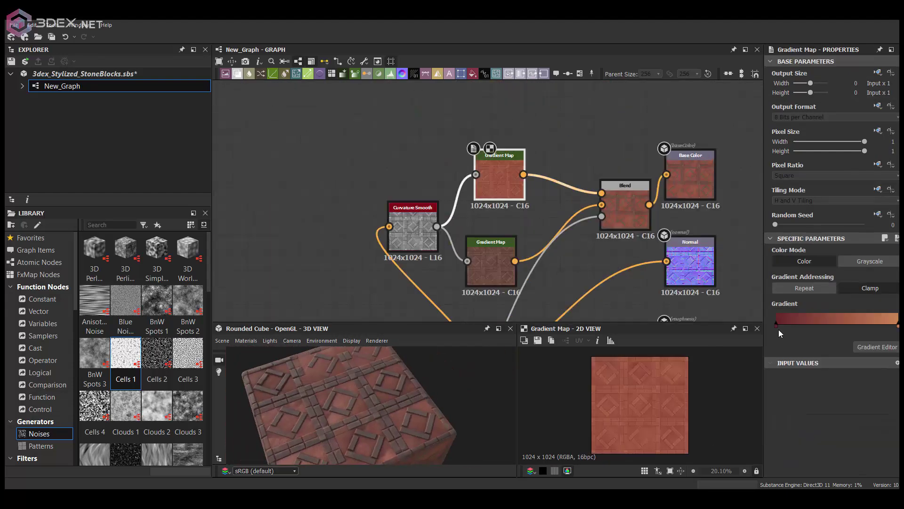
# - Shift the gradient end colour toward yellow-orange and lower the blend opacity to 0.74
pyautogui.click(760, 314)
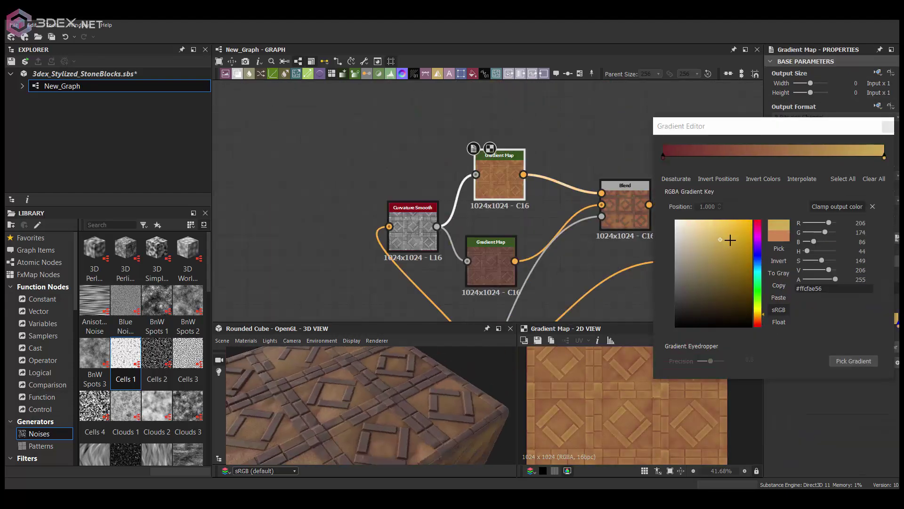
pyautogui.moveTo(362, 406); pyautogui.dragTo(424, 391)
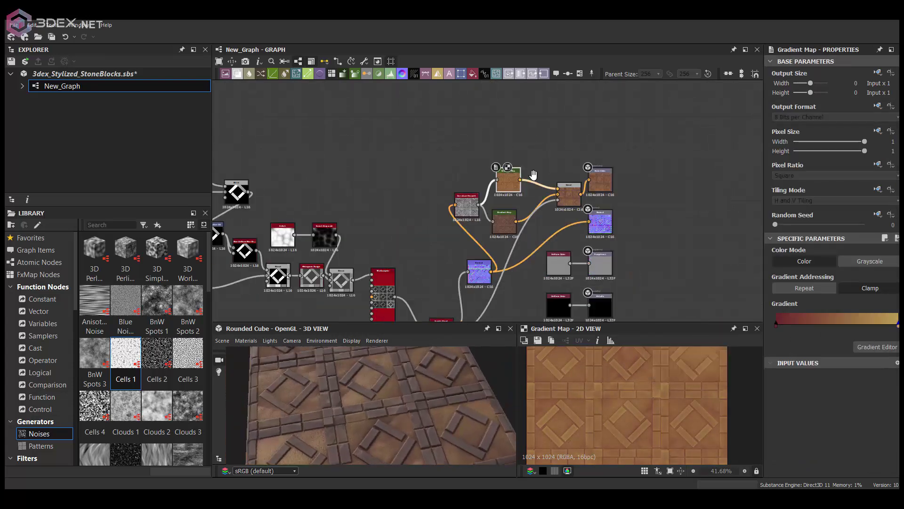
pyautogui.moveTo(846, 267); pyautogui.dragTo(843, 267)
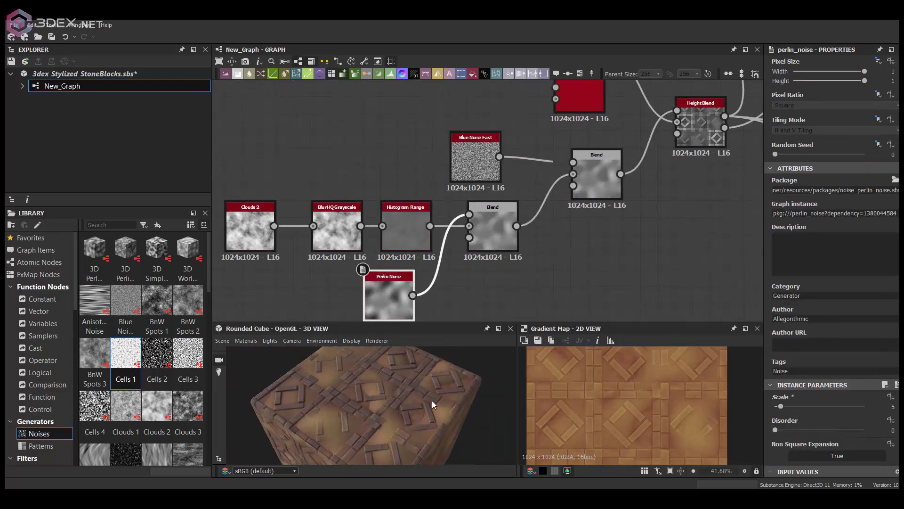
pyautogui.moveTo(432, 404); pyautogui.dragTo(397, 406)
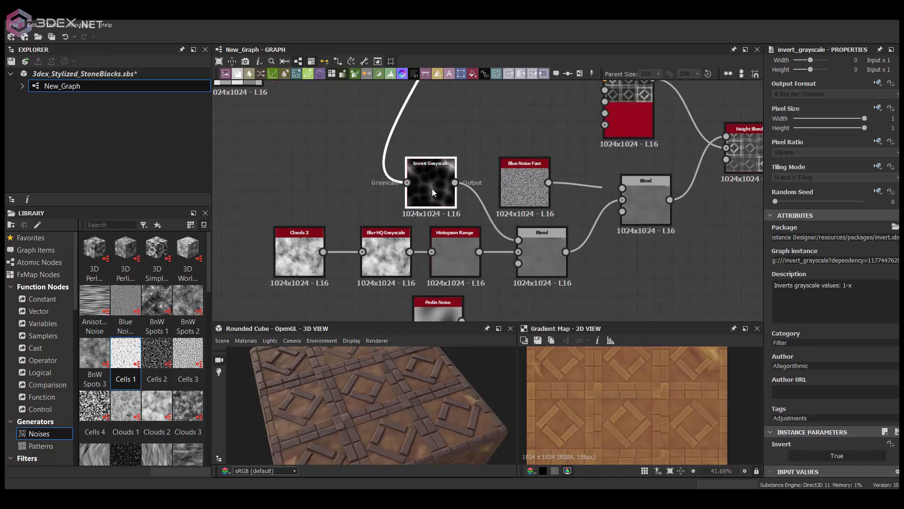
# - Set the Blend node's mode to Add (Linear Dodge)
pyautogui.scroll(-3, 504, 275)
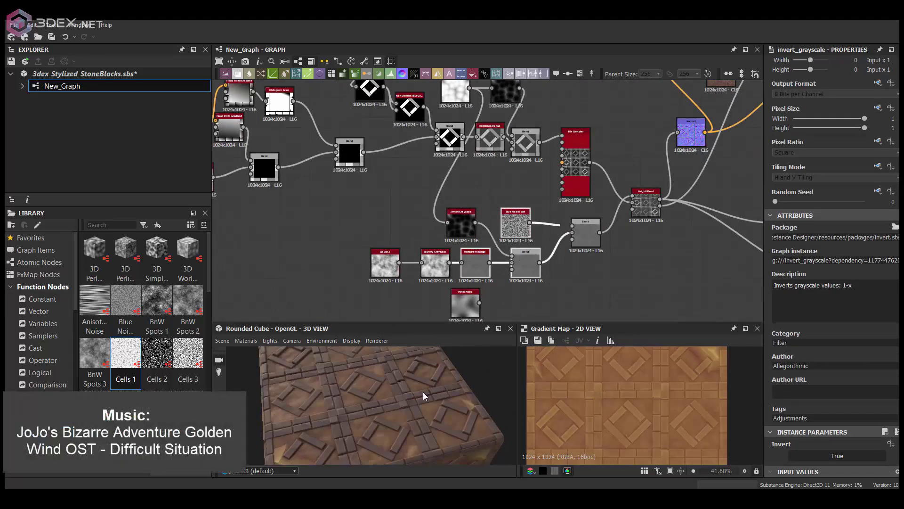
pyautogui.moveTo(423, 392); pyautogui.dragTo(438, 372)
pyautogui.doubleClick(525, 264)
pyautogui.click(812, 301)
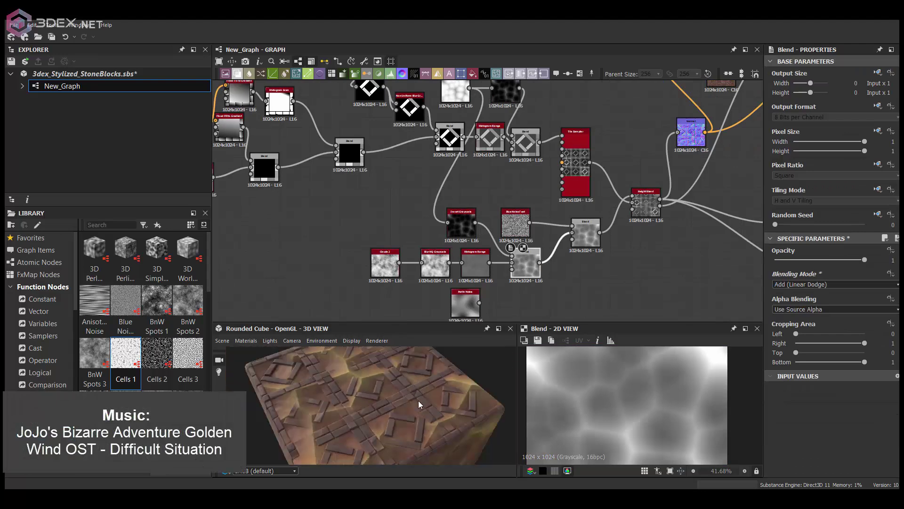
# - Insert a Warp on the Invert-to-Blend link and set the Perlin Noise scale to 2
pyautogui.scroll(1, 473, 280)
pyautogui.scroll(2, 563, 221)
pyautogui.scroll(2, 415, 207)
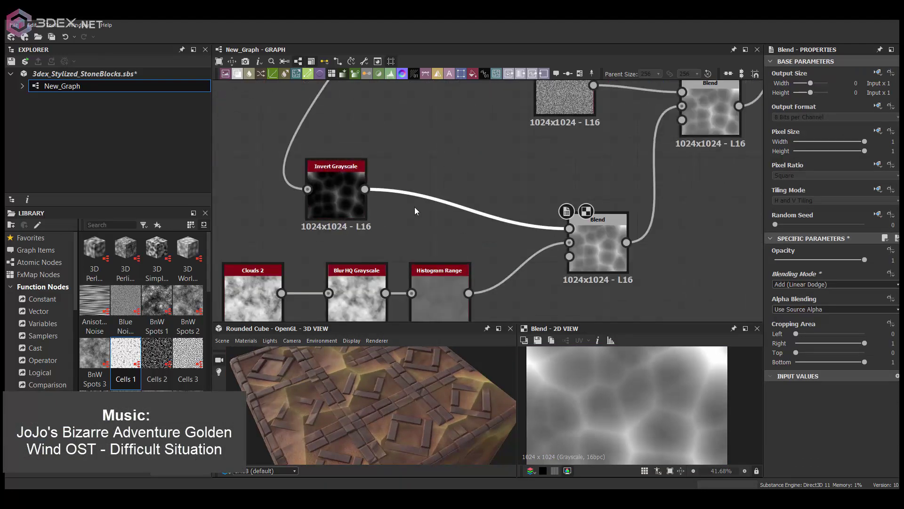
pyautogui.press('space')
pyautogui.write('warp')
pyautogui.press('Return')
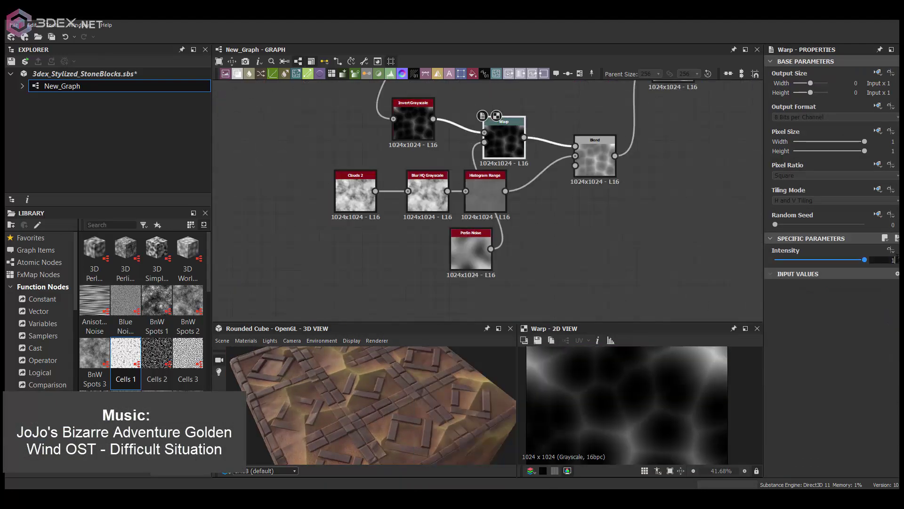
pyautogui.press('Return')
pyautogui.click(471, 250)
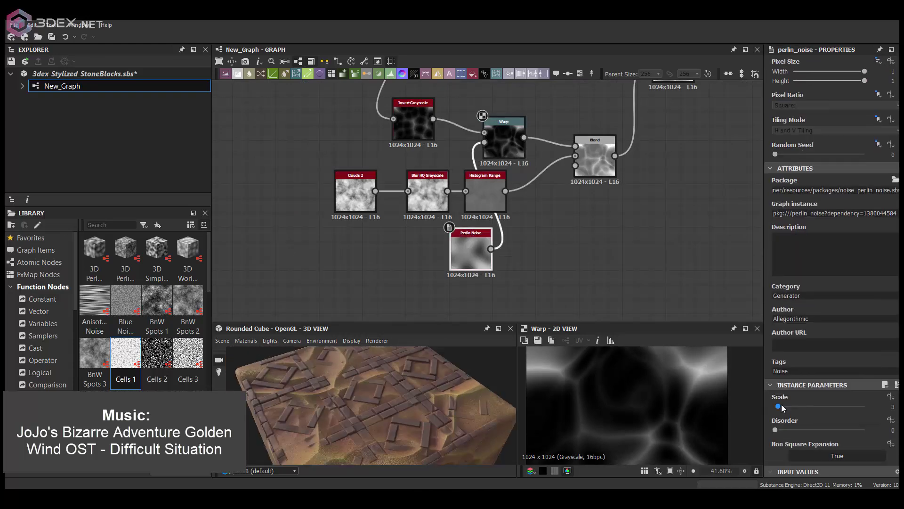
pyautogui.click(776, 407)
pyautogui.moveTo(776, 407); pyautogui.dragTo(777, 406)
# - Add a Blur HQ Grayscale after the Warp
pyautogui.scroll(2, 583, 229)
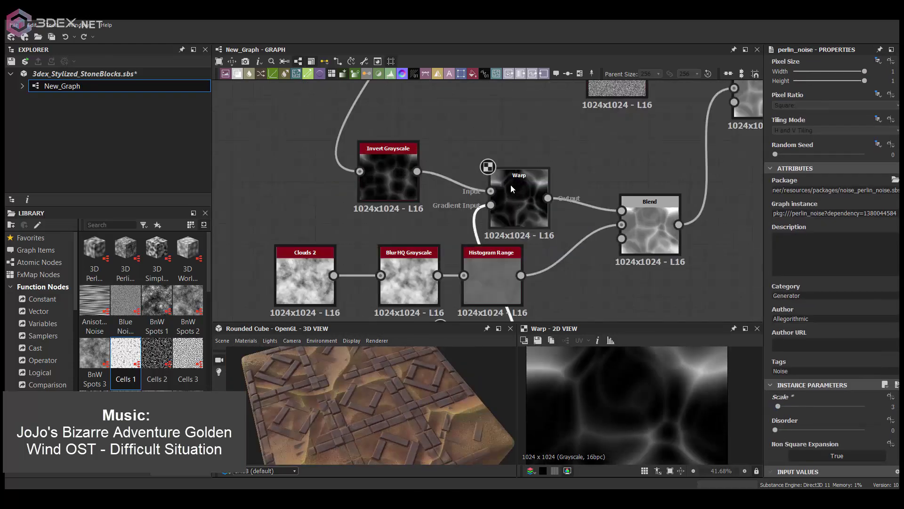
pyautogui.press('space')
pyautogui.write('blur')
pyautogui.click(653, 240)
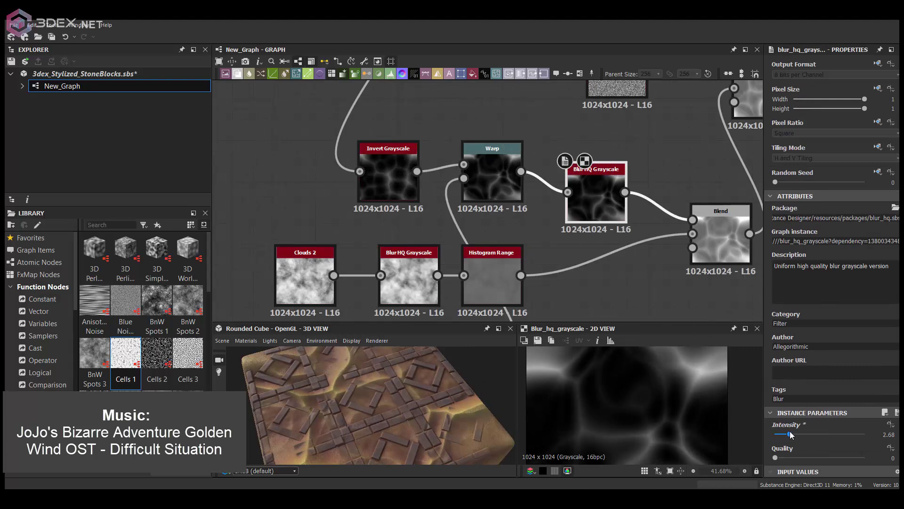
# - Set Cells 1 to scale 3 with disorder about 0.52
pyautogui.scroll(-3, 521, 199)
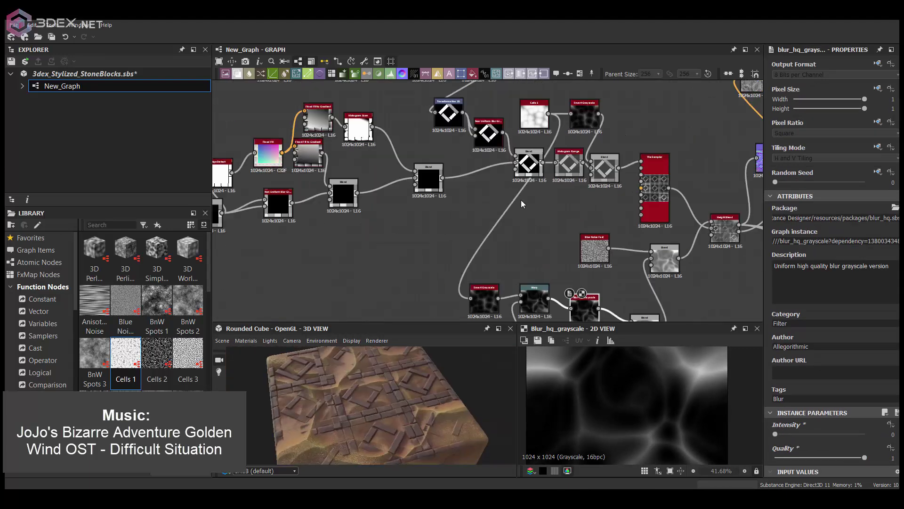
pyautogui.moveTo(125, 353); pyautogui.dragTo(488, 199)
pyautogui.scroll(3, 428, 215)
pyautogui.write('2')
pyautogui.press('Return')
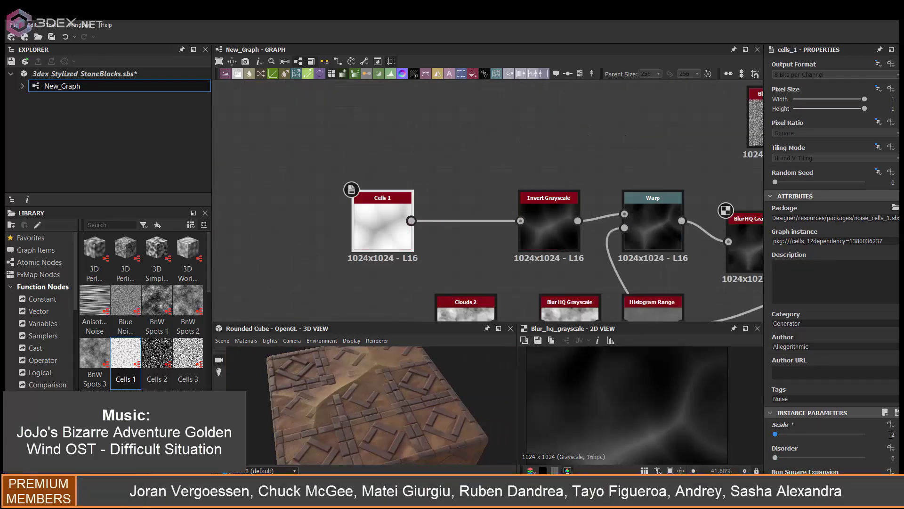
pyautogui.write('3')
pyautogui.press('Return')
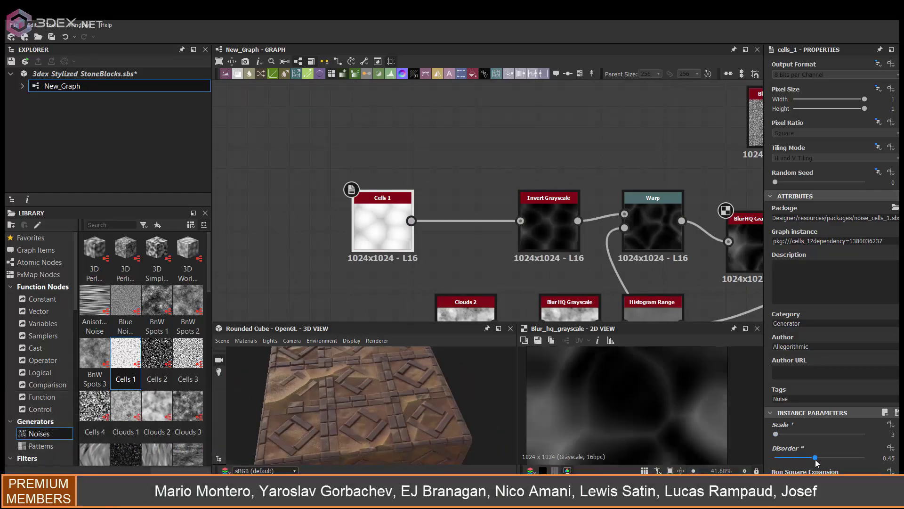
pyautogui.moveTo(775, 458); pyautogui.dragTo(821, 457)
pyautogui.moveTo(444, 402); pyautogui.dragTo(410, 399)
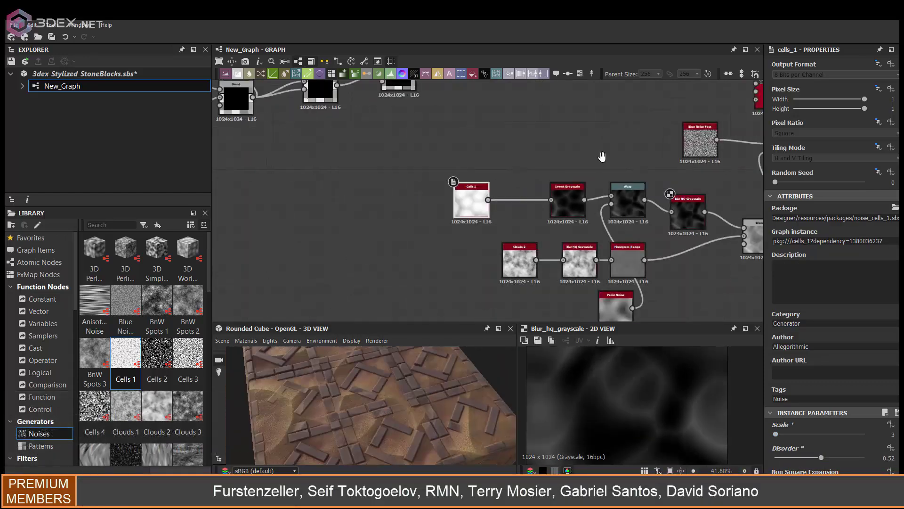
# - Set the Height Blend height offset to about 0.29
pyautogui.doubleClick(648, 207)
pyautogui.scroll(2, 674, 267)
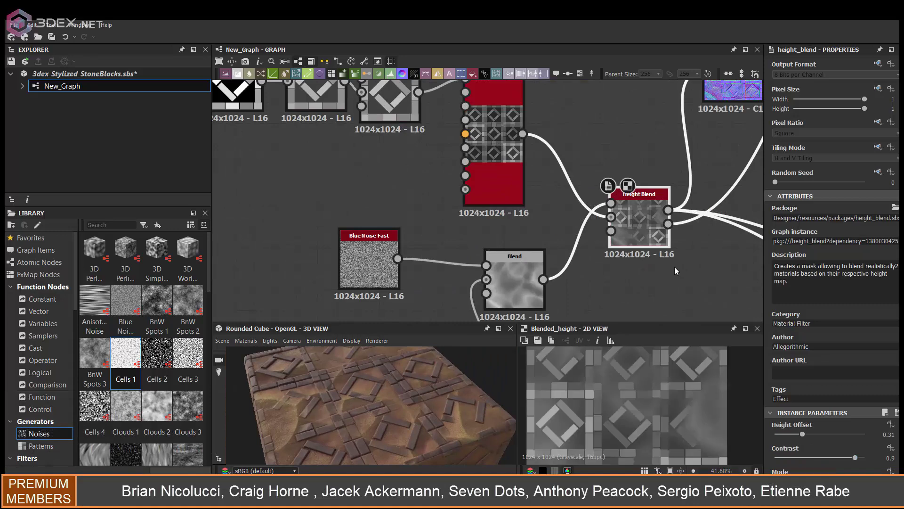
pyautogui.moveTo(820, 386); pyautogui.dragTo(800, 386)
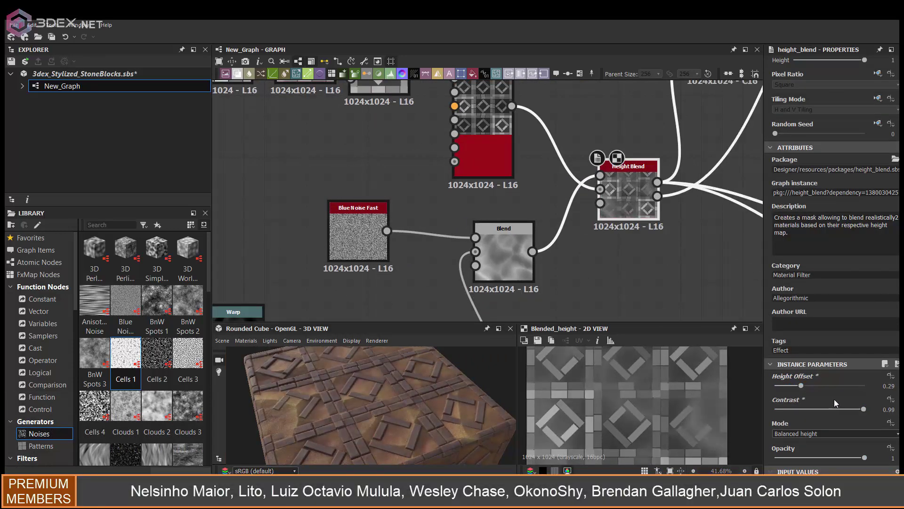
pyautogui.moveTo(802, 384); pyautogui.dragTo(803, 383)
pyautogui.moveTo(420, 384)
pyautogui.mouseDown()
pyautogui.moveTo(411, 398)
pyautogui.moveTo(408, 389)
pyautogui.mouseUp()
# - Set the ambient occlusion height depth to 0.14
pyautogui.moveTo(785, 413); pyautogui.dragTo(790, 413)
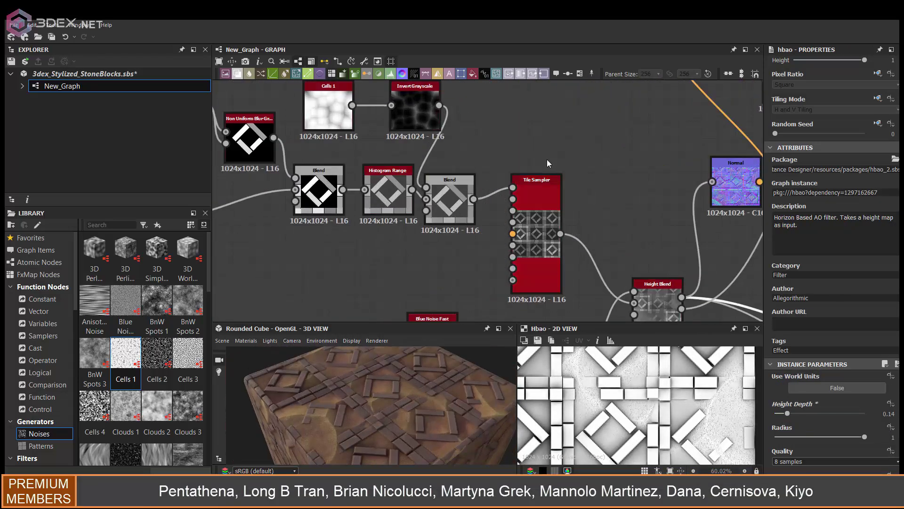
pyautogui.scroll(-3, 157, 349)
pyautogui.scroll(-2, 157, 351)
pyautogui.scroll(-2, 153, 353)
# - Add Grunge Map 004 and a Blend after the Tile Sampler, wiring the grunge in
pyautogui.scroll(-2, 151, 354)
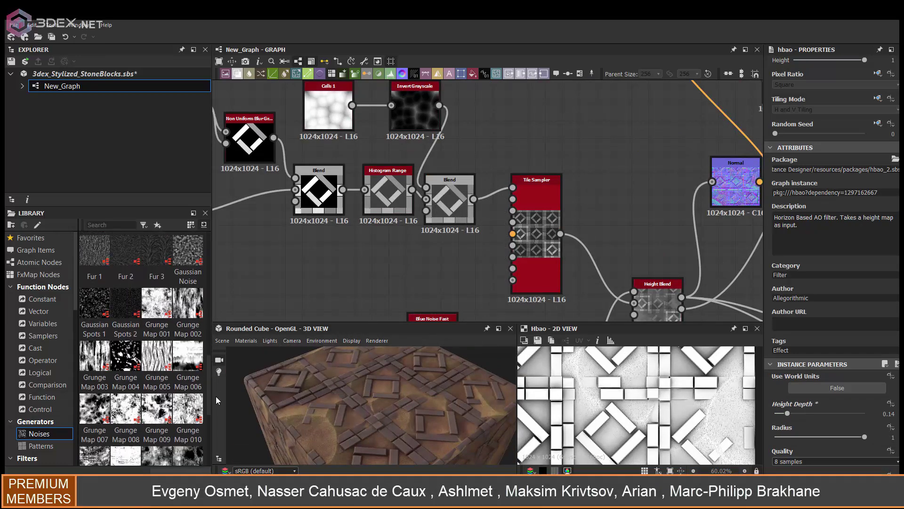
pyautogui.scroll(-2, 148, 357)
pyautogui.moveTo(126, 330); pyautogui.dragTo(492, 113)
pyautogui.moveTo(554, 167); pyautogui.dragTo(526, 188, button='middle')
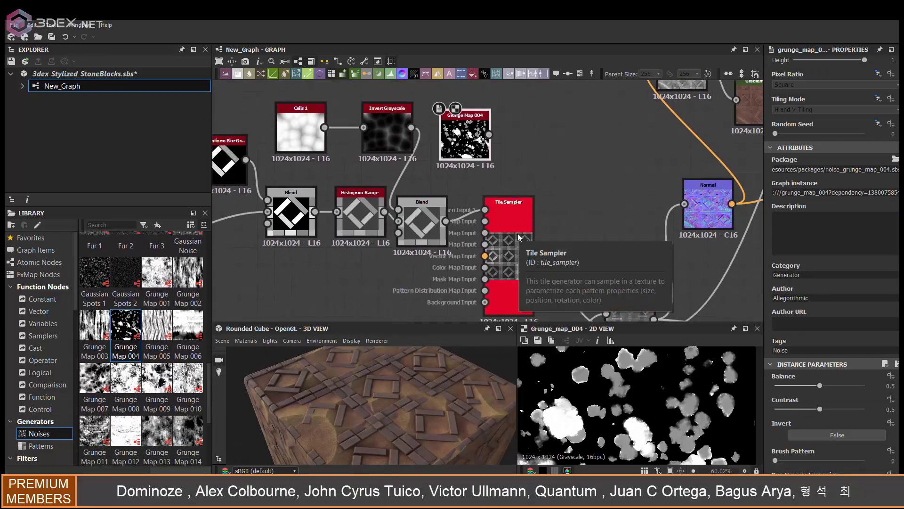
pyautogui.moveTo(520, 237); pyautogui.dragTo(508, 246, button='middle')
pyautogui.click(507, 246)
pyautogui.moveTo(549, 269); pyautogui.dragTo(557, 229, button='middle')
pyautogui.press('space')
pyautogui.write('bl')
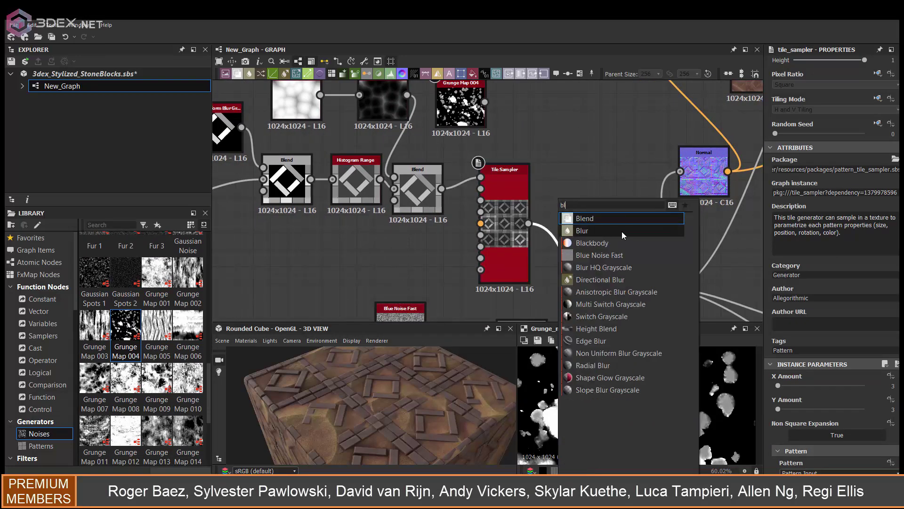
pyautogui.press('Return')
pyautogui.moveTo(485, 102); pyautogui.dragTo(551, 212)
# - Set the grunge Blend to Subtract with opacity near 0
pyautogui.click(834, 284)
pyautogui.click(820, 330)
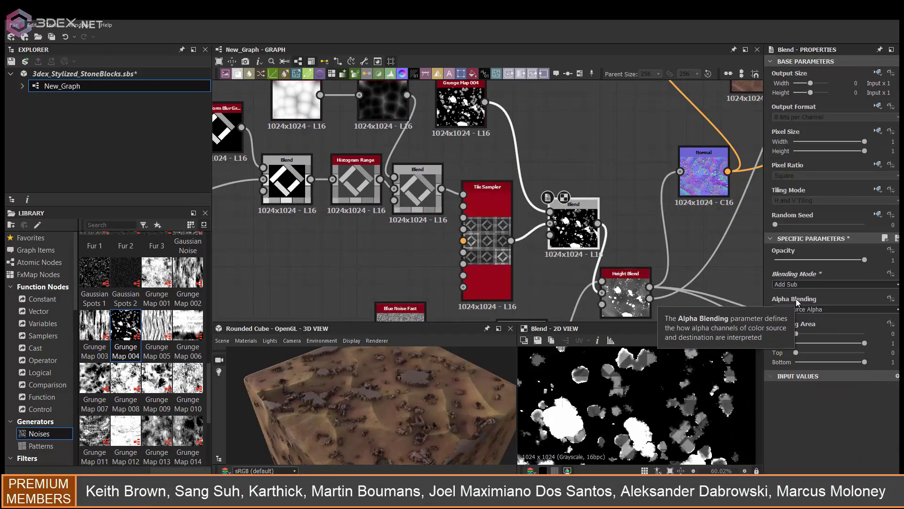
pyautogui.click(834, 284)
pyautogui.moveTo(865, 259); pyautogui.dragTo(778, 260)
pyautogui.click(801, 305)
pyautogui.scroll(5, 436, 390)
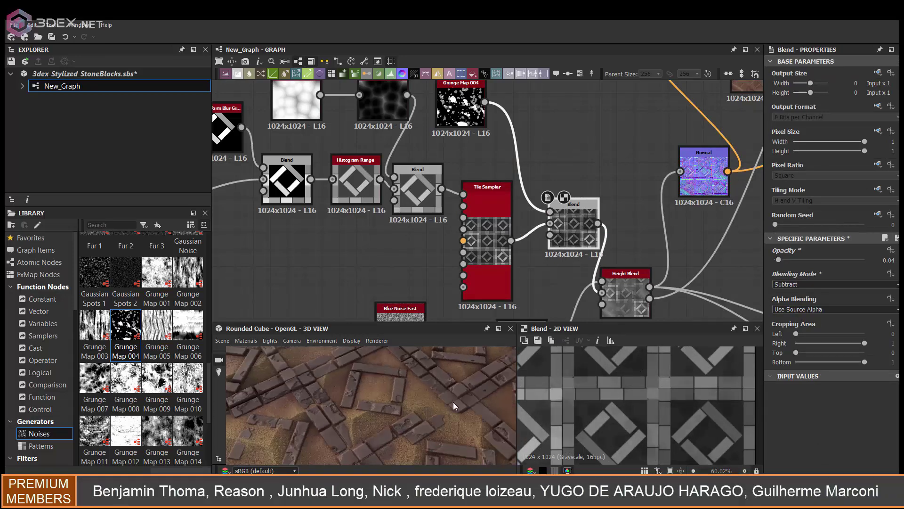
pyautogui.moveTo(453, 405)
pyautogui.mouseDown()
pyautogui.moveTo(414, 412)
pyautogui.moveTo(385, 390)
pyautogui.mouseUp()
# - Add Grunge Map 007 and wire it into the grunge Blend
pyautogui.moveTo(95, 377); pyautogui.dragTo(555, 120)
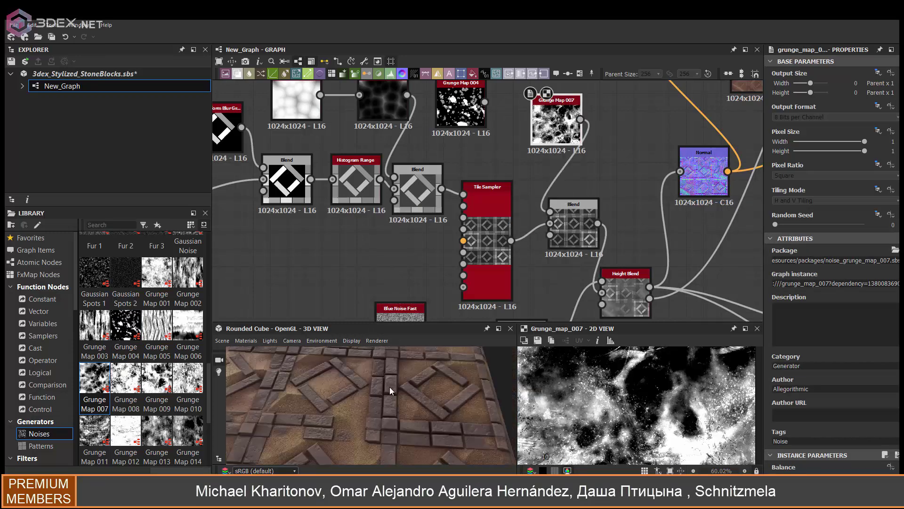
pyautogui.moveTo(389, 386)
pyautogui.mouseDown()
pyautogui.moveTo(378, 375)
pyautogui.moveTo(428, 369)
pyautogui.mouseUp()
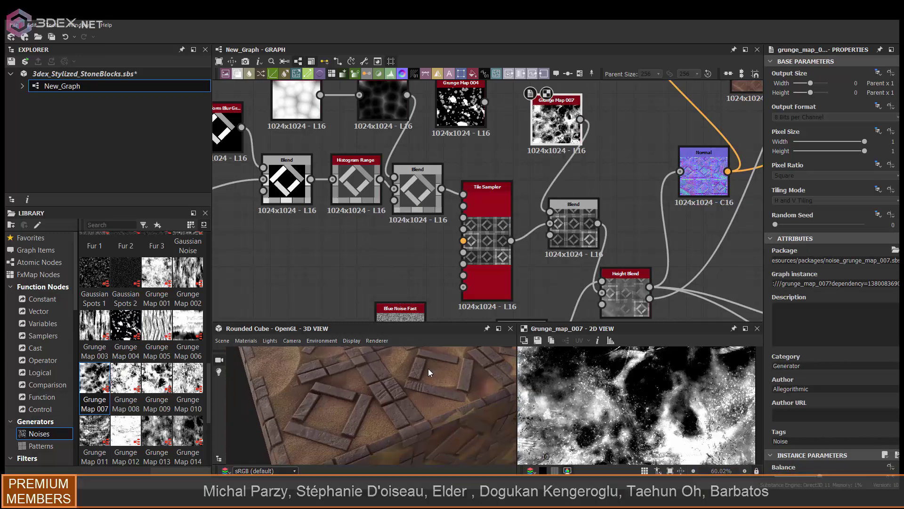
pyautogui.click(574, 221)
pyautogui.moveTo(471, 188); pyautogui.dragTo(474, 215, button='middle')
pyautogui.moveTo(558, 146); pyautogui.dragTo(542, 146)
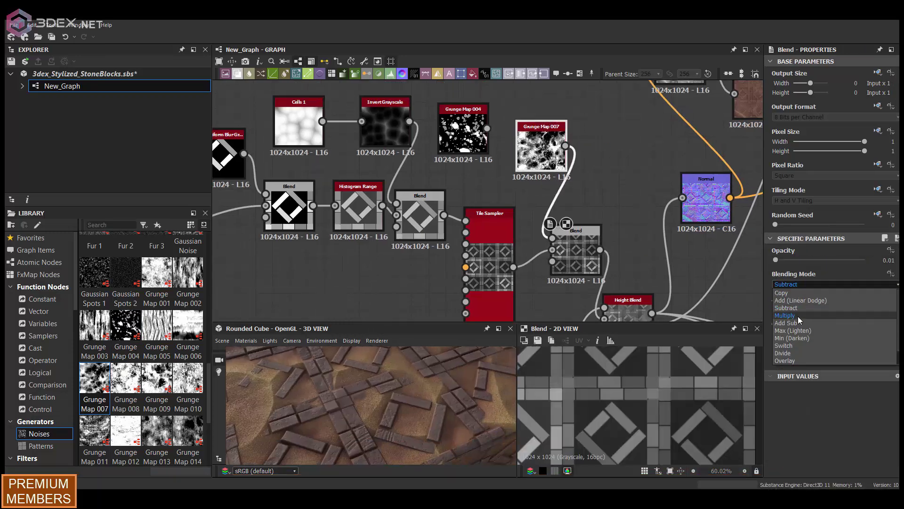
pyautogui.moveTo(390, 384); pyautogui.dragTo(376, 382)
pyautogui.scroll(-3, 808, 400)
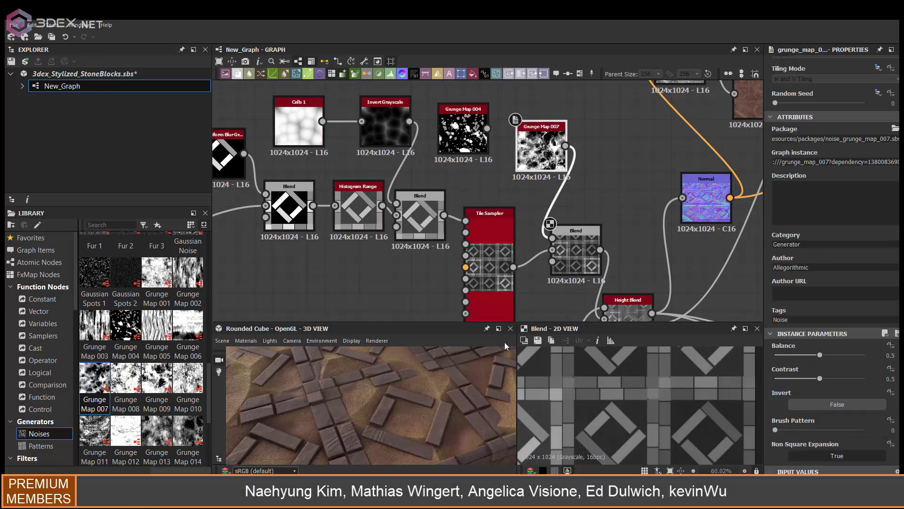
pyautogui.moveTo(505, 347)
pyautogui.mouseDown()
pyautogui.moveTo(423, 372)
pyautogui.moveTo(339, 424)
pyautogui.moveTo(405, 394)
pyautogui.moveTo(439, 401)
pyautogui.moveTo(444, 417)
pyautogui.mouseUp()
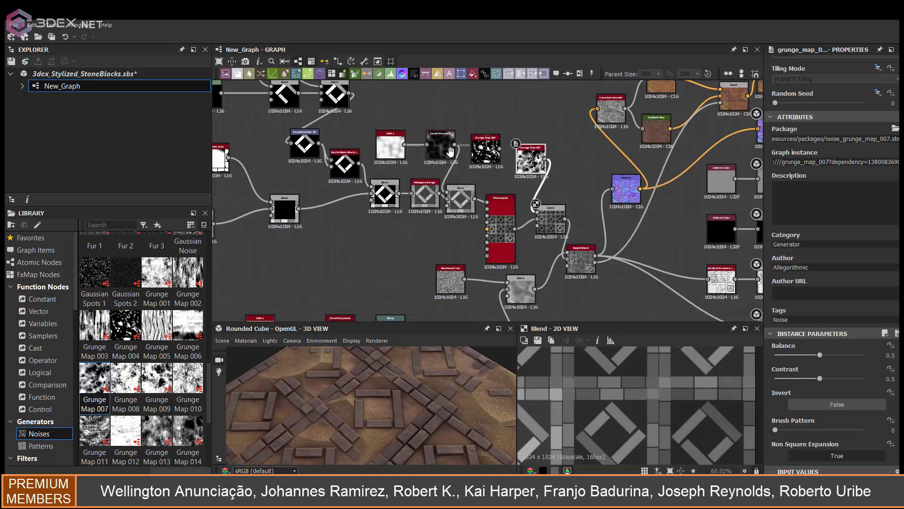
# - Raise the flood-fill Blend opacity to 0.17
pyautogui.scroll(-3, 365, 195)
pyautogui.moveTo(364, 195)
pyautogui.mouseDown(button='middle')
pyautogui.moveTo(620, 195)
pyautogui.moveTo(452, 217)
pyautogui.mouseUp(button='middle')
pyautogui.scroll(3, 452, 217)
pyautogui.doubleClick(521, 261)
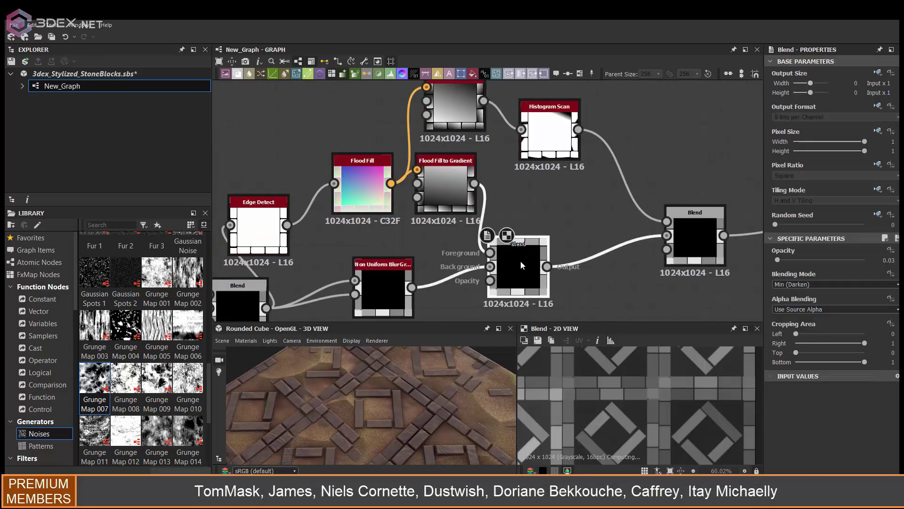
pyautogui.moveTo(789, 262); pyautogui.dragTo(792, 260)
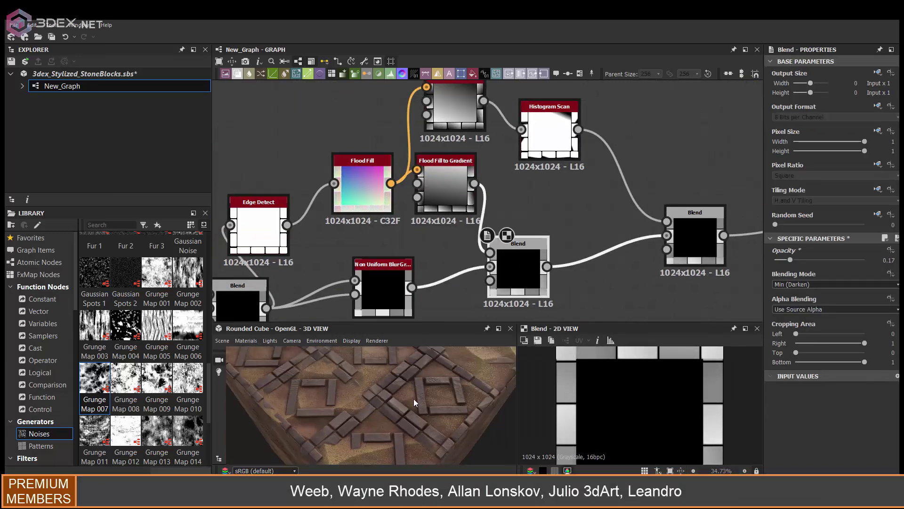
pyautogui.moveTo(414, 398); pyautogui.dragTo(406, 391)
pyautogui.scroll(-1, 528, 195)
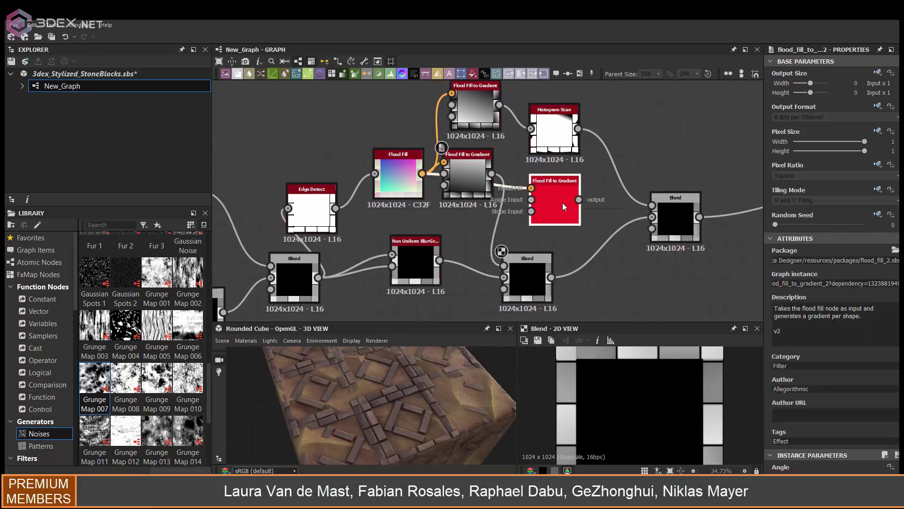
# - Duplicate the Flood Fill to Gradient and its Blend with inputs, and wire them into the chain
pyautogui.hotkey('ctrl', 'b')
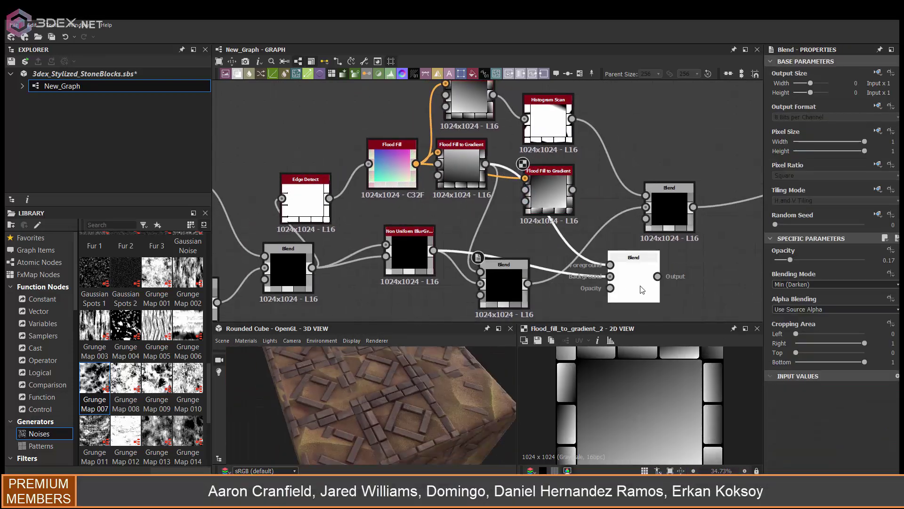
pyautogui.moveTo(424, 387)
pyautogui.mouseDown()
pyautogui.moveTo(477, 377)
pyautogui.moveTo(391, 391)
pyautogui.moveTo(417, 385)
pyautogui.moveTo(290, 388)
pyautogui.moveTo(397, 403)
pyautogui.moveTo(424, 396)
pyautogui.mouseUp()
pyautogui.moveTo(613, 142); pyautogui.dragTo(578, 169, button='middle')
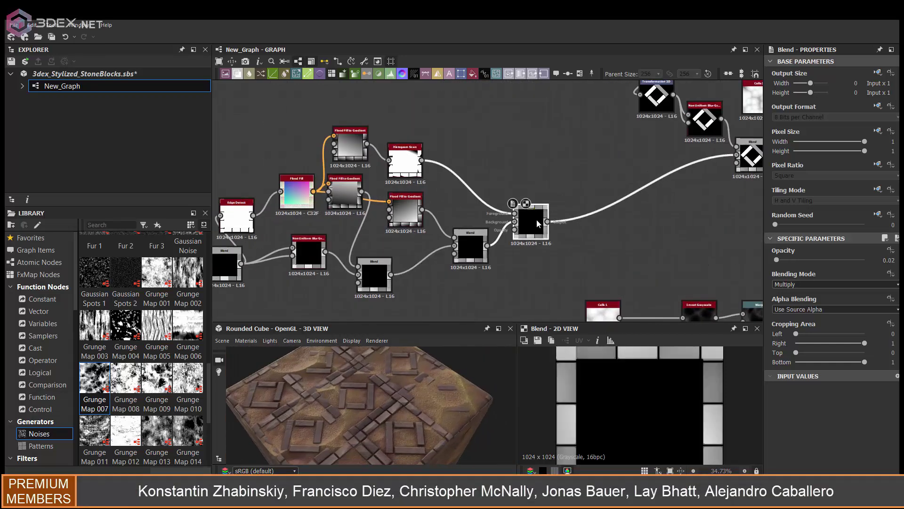
pyautogui.moveTo(346, 272); pyautogui.dragTo(694, 175)
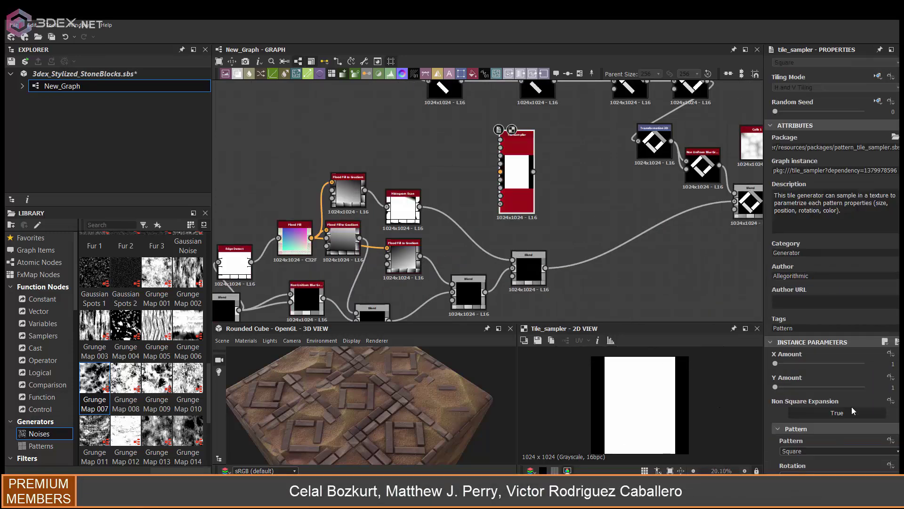
# - Add a new Blend node after the square Tile Sampler
pyautogui.scroll(-5, 852, 406)
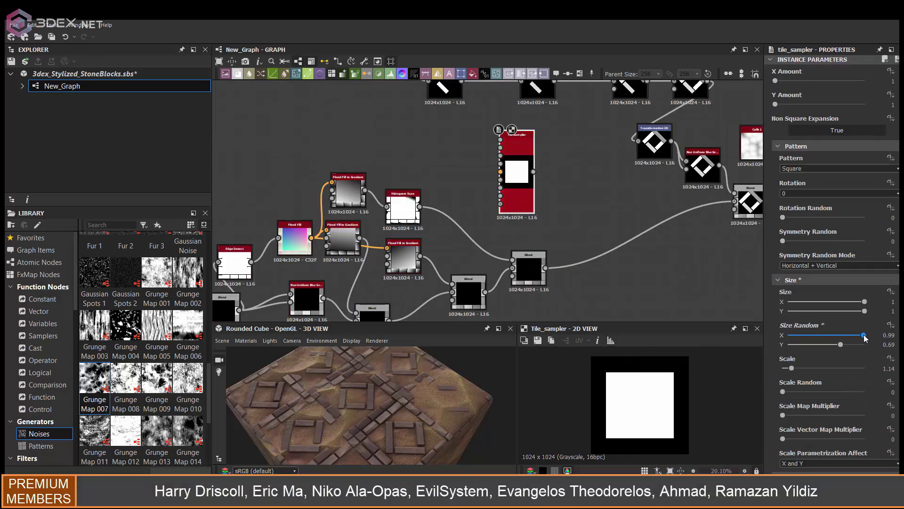
pyautogui.moveTo(516, 174); pyautogui.dragTo(556, 272)
pyautogui.press('space')
pyautogui.write('b')
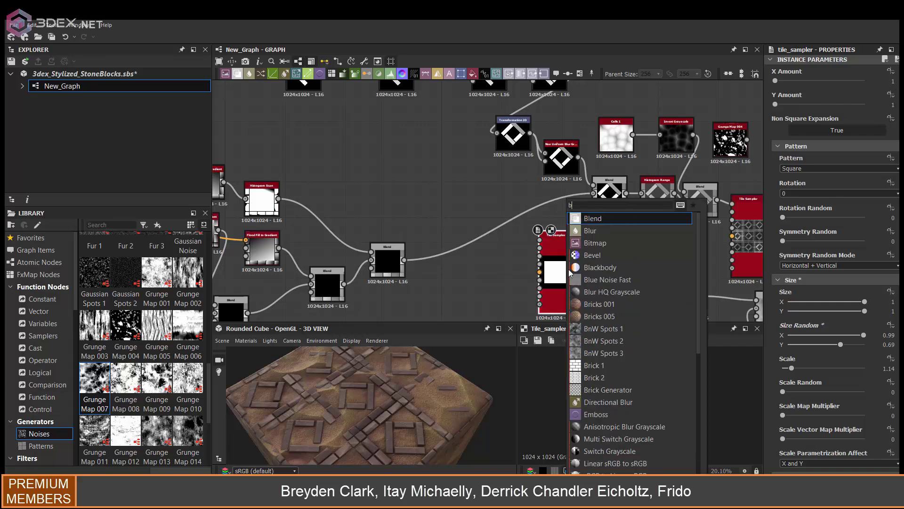
pyautogui.press('Return')
pyautogui.click(801, 284)
# - Insert a Histogram Range node between the two Blends
pyautogui.scroll(-3, 612, 212)
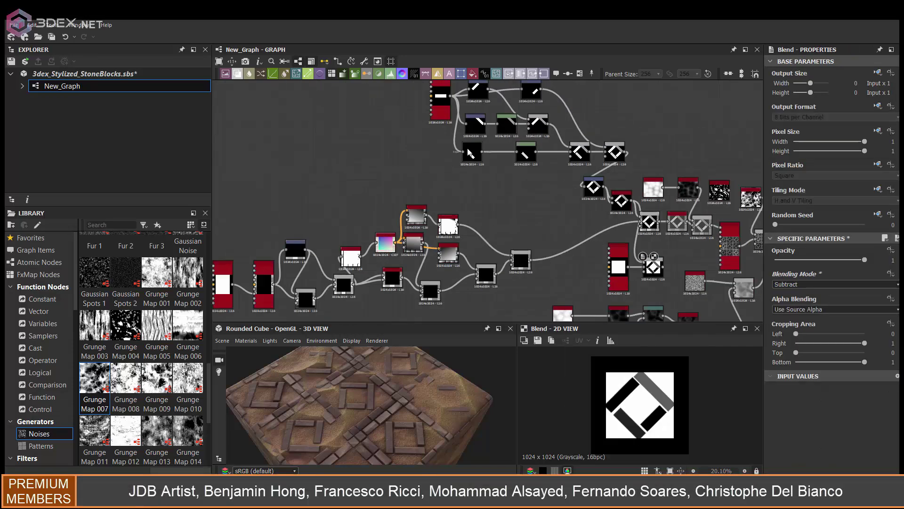
pyautogui.scroll(3, 617, 215)
pyautogui.press('space')
pyautogui.write('his')
pyautogui.press('Return')
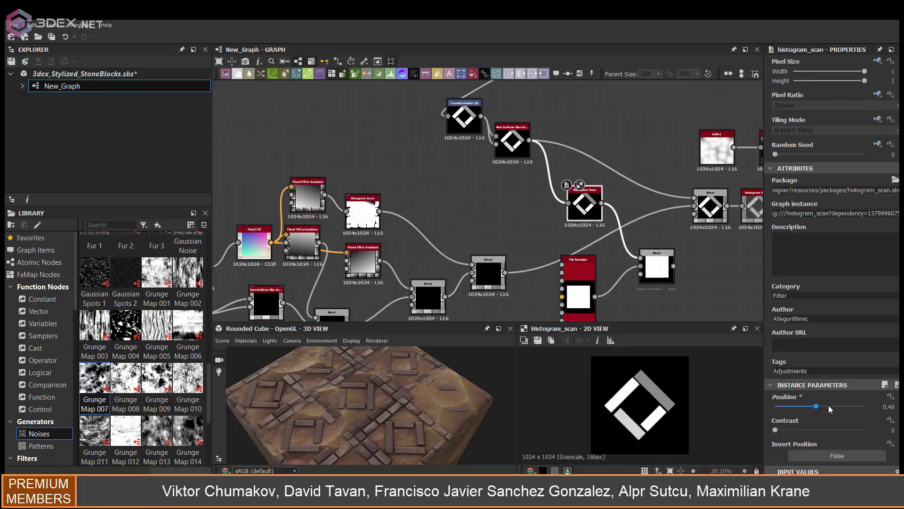
pyautogui.scroll(-3, 600, 207)
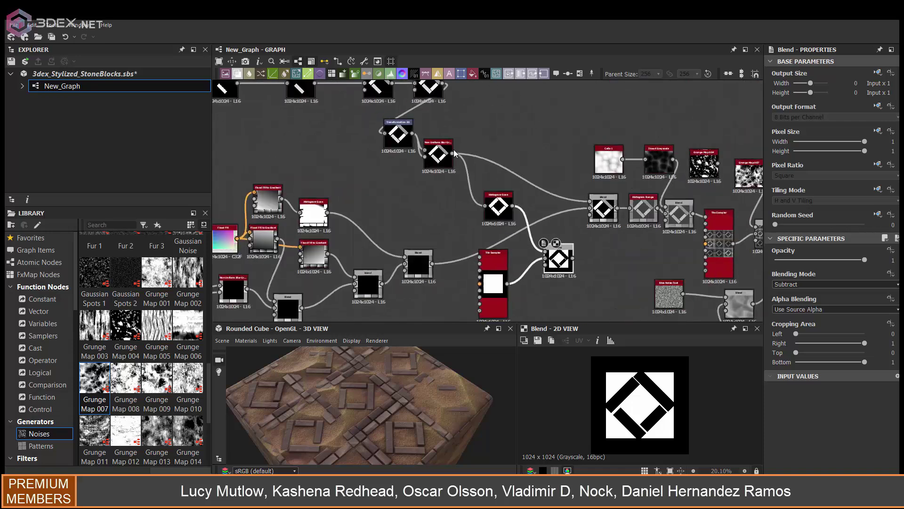
pyautogui.scroll(4, 555, 185)
pyautogui.scroll(3, 649, 408)
# - Switch the upper Blend's blending mode to Add (Linear Dodge)
pyautogui.scroll(-3, 649, 408)
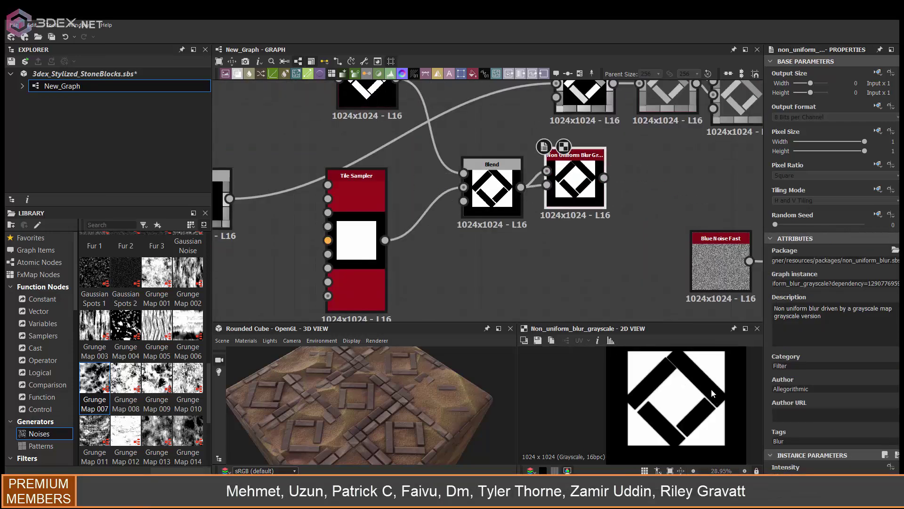
pyautogui.scroll(-3, 589, 198)
pyautogui.scroll(3, 560, 188)
pyautogui.click(810, 284)
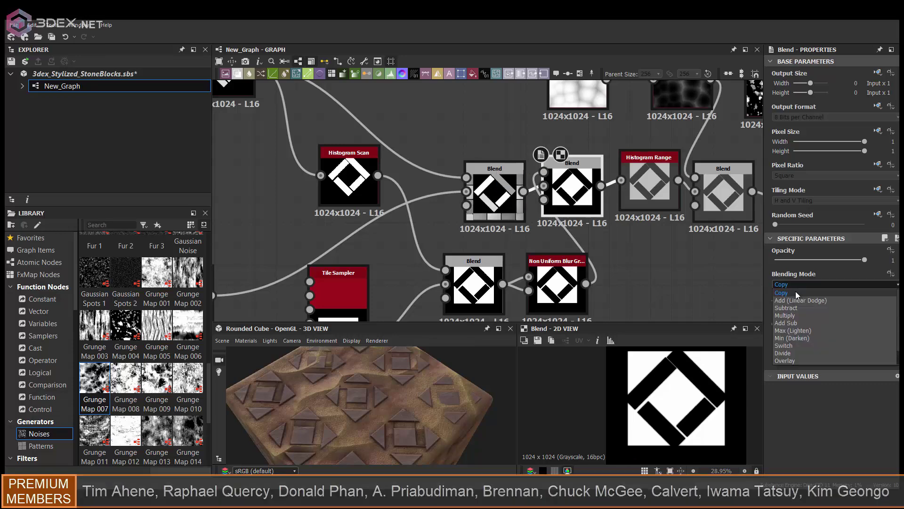
pyautogui.click(796, 309)
pyautogui.press('Down')
pyautogui.press('Down')
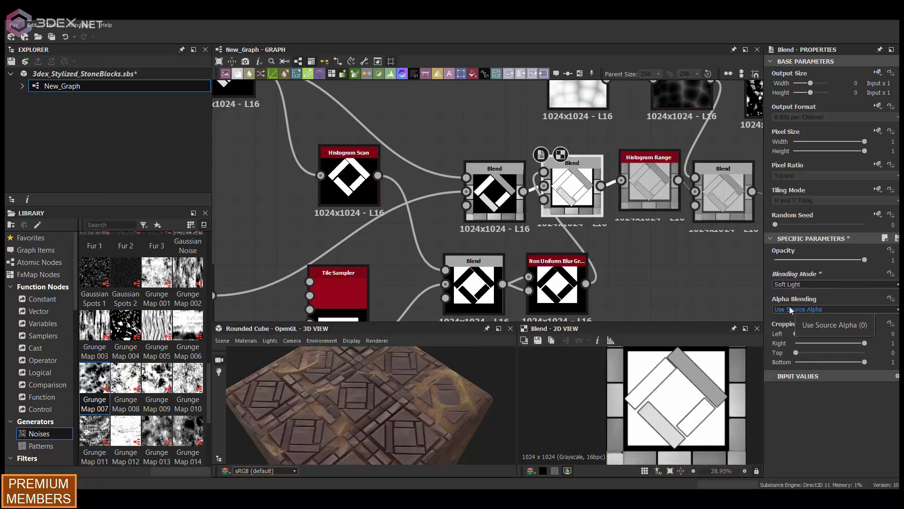
pyautogui.press('Down')
pyautogui.press('Down')
pyautogui.press('Down')
pyautogui.press('Up')
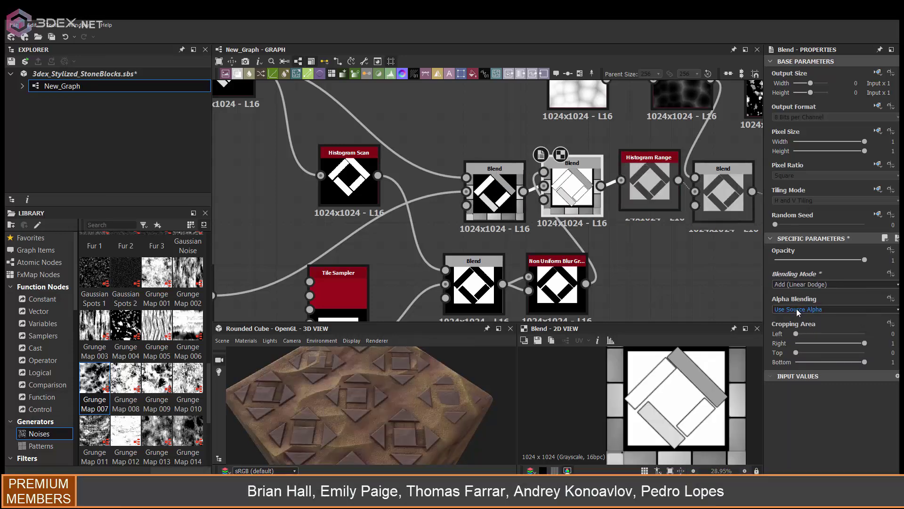
# - Bring the Tile Sampler and Non Uniform Blur nodes into view
pyautogui.click(338, 287)
pyautogui.moveTo(329, 264); pyautogui.dragTo(459, 174, button='middle')
pyautogui.scroll(3, 408, 403)
pyautogui.scroll(-10, 834, 282)
pyautogui.moveTo(788, 316)
pyautogui.mouseDown()
pyautogui.moveTo(845, 318)
pyautogui.moveTo(856, 307)
pyautogui.mouseUp()
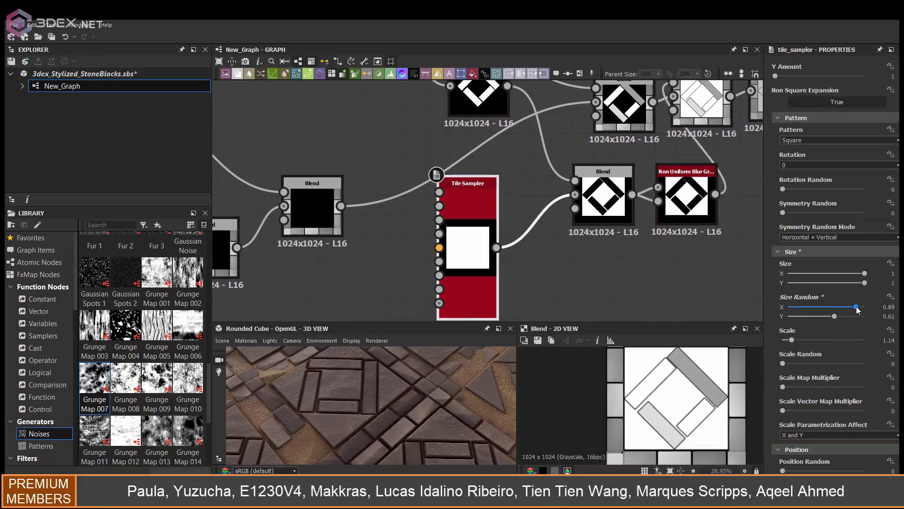
pyautogui.scroll(-3, 363, 405)
pyautogui.moveTo(612, 235); pyautogui.dragTo(579, 281, button='middle')
pyautogui.click(652, 231)
pyautogui.scroll(2, 653, 231)
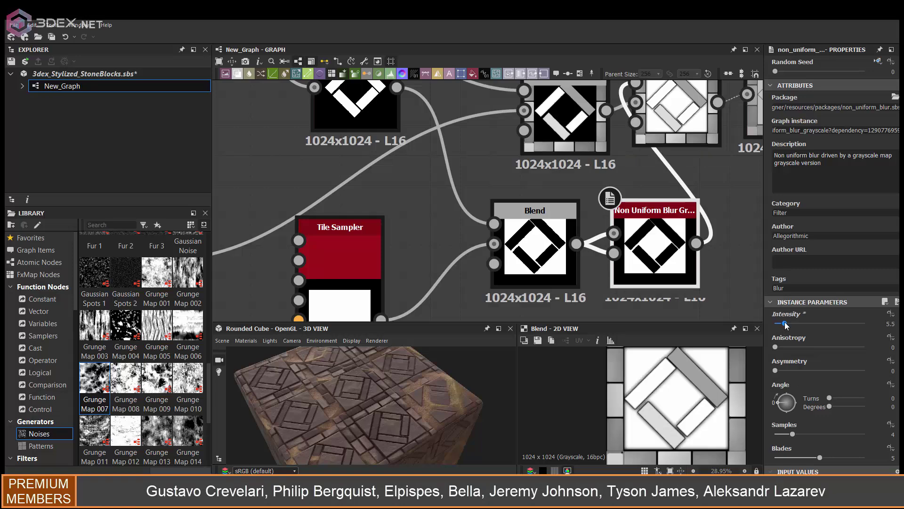
pyautogui.scroll(-2, 535, 283)
# - Set the upper Blend's opacity to 0.52
pyautogui.click(634, 164)
pyautogui.moveTo(865, 261); pyautogui.dragTo(780, 260)
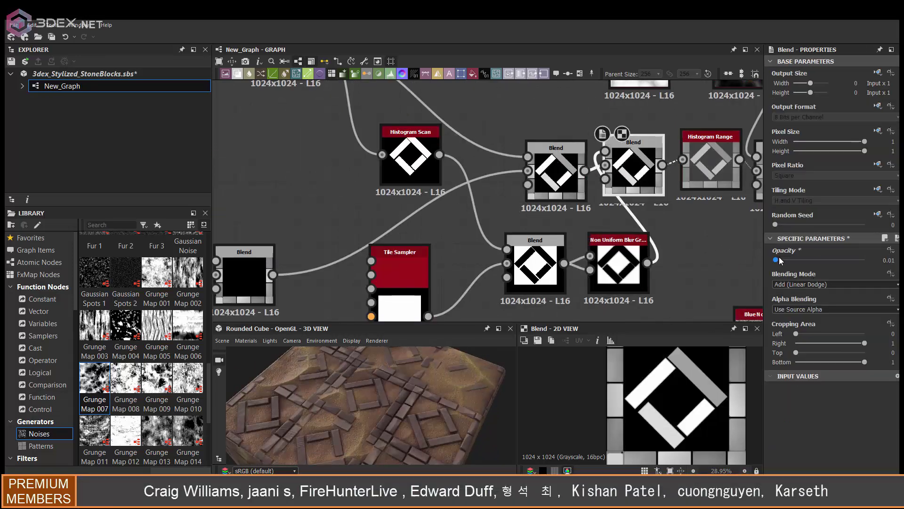
pyautogui.scroll(2, 394, 406)
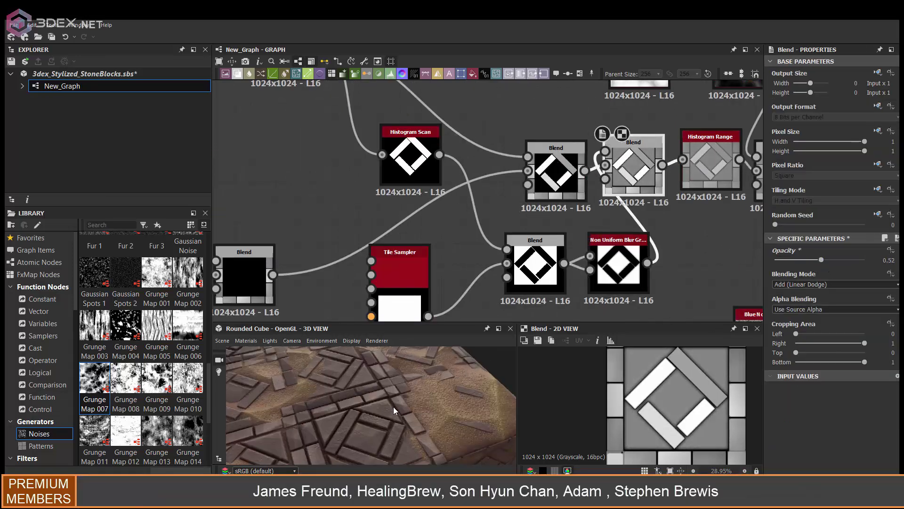
pyautogui.scroll(2, 406, 397)
# - Route the Tile Sampler through the Non Uniform Blur into the lower Blend
pyautogui.click(618, 262)
pyautogui.scroll(-2, 776, 394)
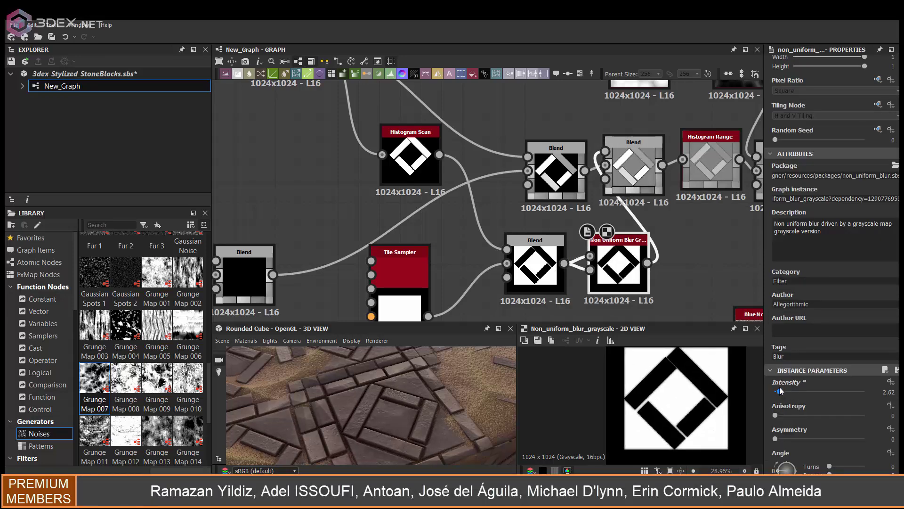
pyautogui.scroll(-1, 589, 235)
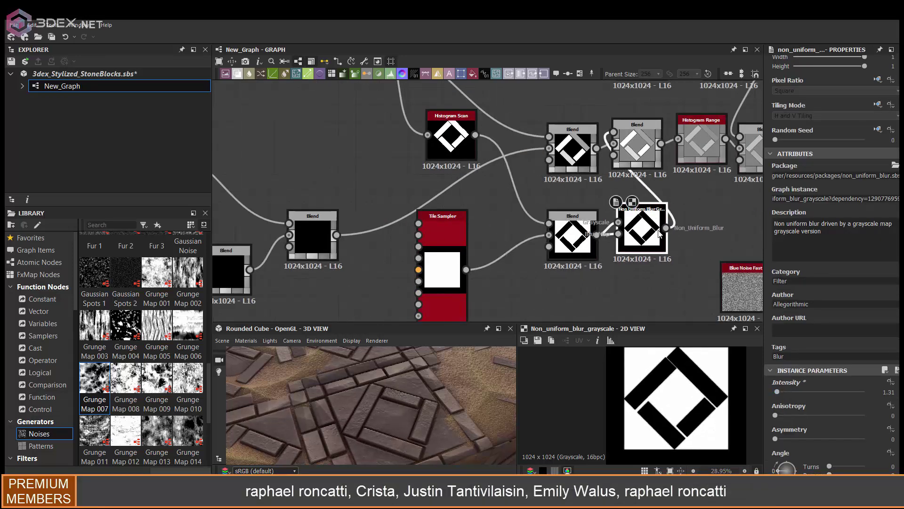
pyautogui.moveTo(642, 222); pyautogui.dragTo(651, 267)
pyautogui.moveTo(466, 270)
pyautogui.mouseDown()
pyautogui.moveTo(652, 267)
pyautogui.moveTo(574, 285)
pyautogui.moveTo(549, 234)
pyautogui.moveTo(608, 238)
pyautogui.mouseUp()
pyautogui.scroll(1, 518, 236)
pyautogui.scroll(-1, 829, 330)
pyautogui.moveTo(778, 364); pyautogui.dragTo(779, 364)
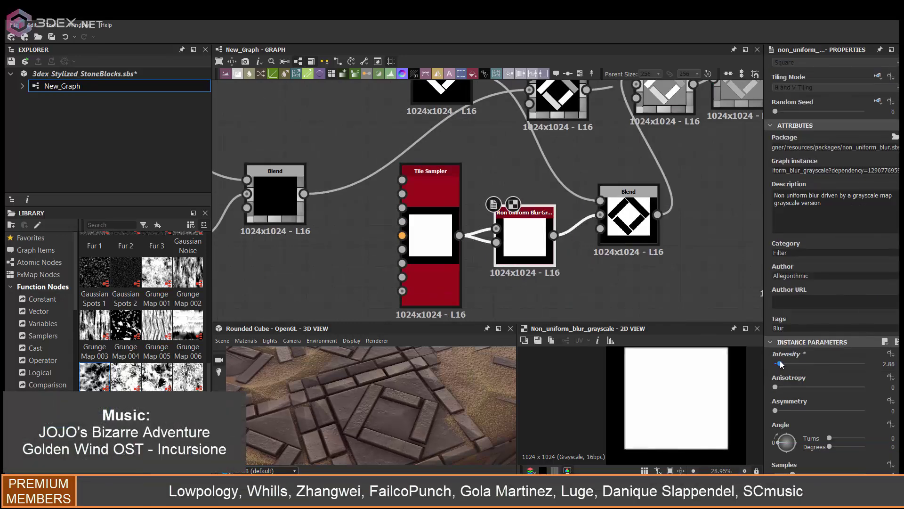
# - Randomise the Tile Sampler's tile size to 0.85 by 0.57
pyautogui.click(457, 285)
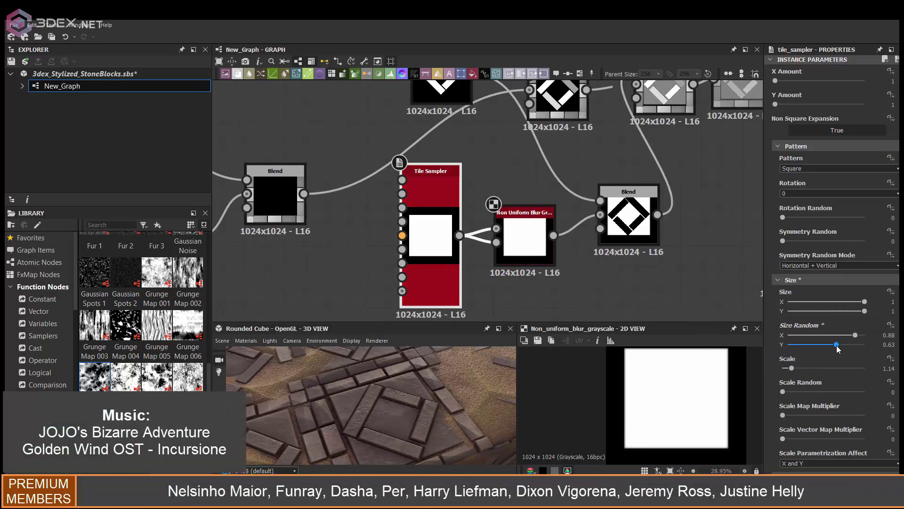
pyautogui.moveTo(830, 347); pyautogui.dragTo(831, 348)
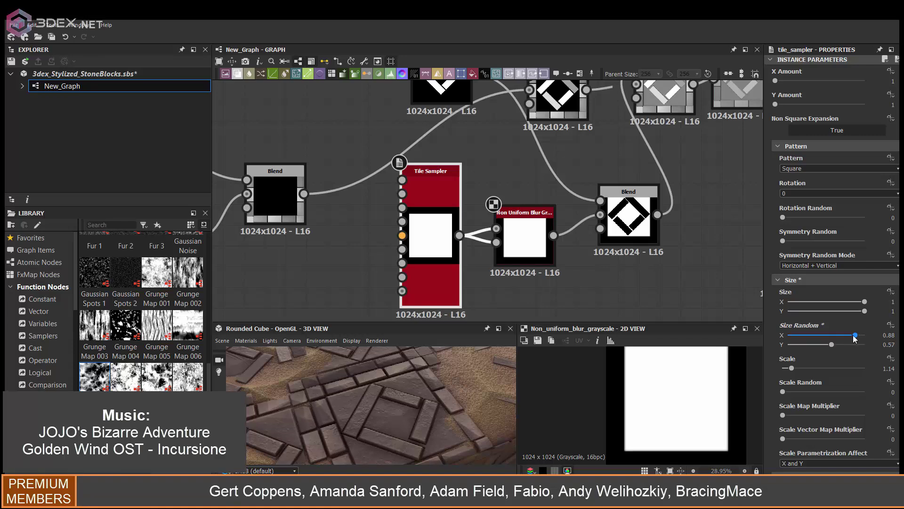
pyautogui.moveTo(386, 358)
pyautogui.mouseDown()
pyautogui.moveTo(366, 383)
pyautogui.moveTo(430, 389)
pyautogui.moveTo(372, 390)
pyautogui.moveTo(377, 361)
pyautogui.mouseUp()
pyautogui.scroll(-1, 508, 168)
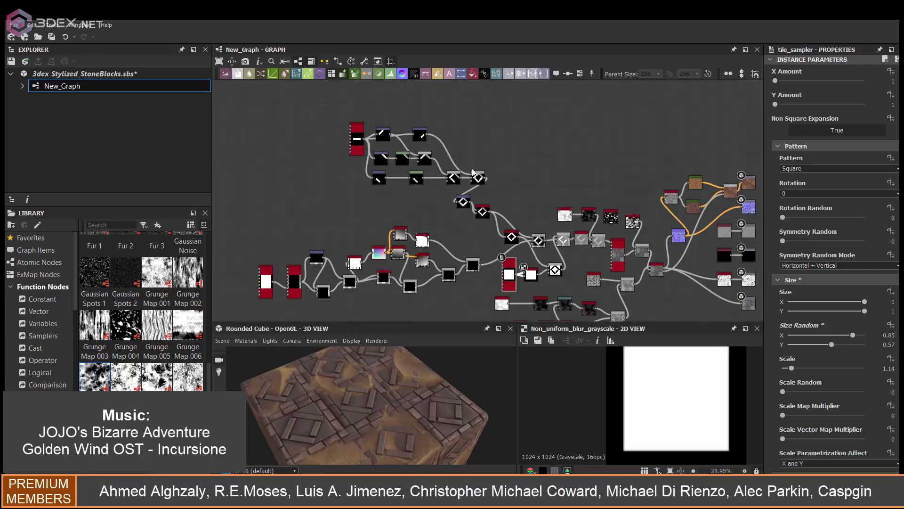
pyautogui.moveTo(471, 141); pyautogui.dragTo(509, 169, button='middle')
pyautogui.scroll(2, 508, 168)
pyautogui.scroll(2, 518, 188)
pyautogui.scroll(2, 527, 212)
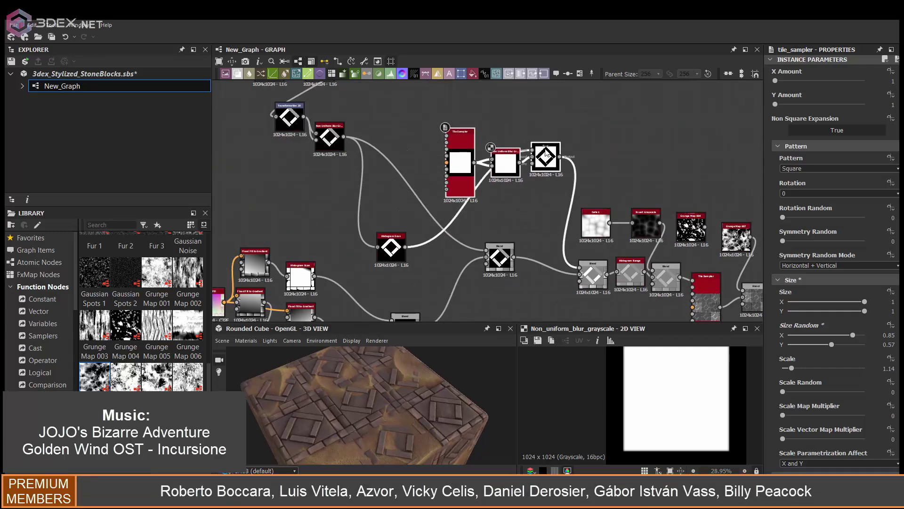
pyautogui.moveTo(528, 212)
pyautogui.mouseDown(button='middle')
pyautogui.moveTo(542, 239)
pyautogui.moveTo(527, 226)
pyautogui.moveTo(566, 141)
pyautogui.mouseUp(button='middle')
pyautogui.scroll(-2, 518, 221)
pyautogui.scroll(2, 508, 219)
# - Preview the base-colour Blend and set HSL to hue 0.52, saturation 0.49
pyautogui.doubleClick(619, 141)
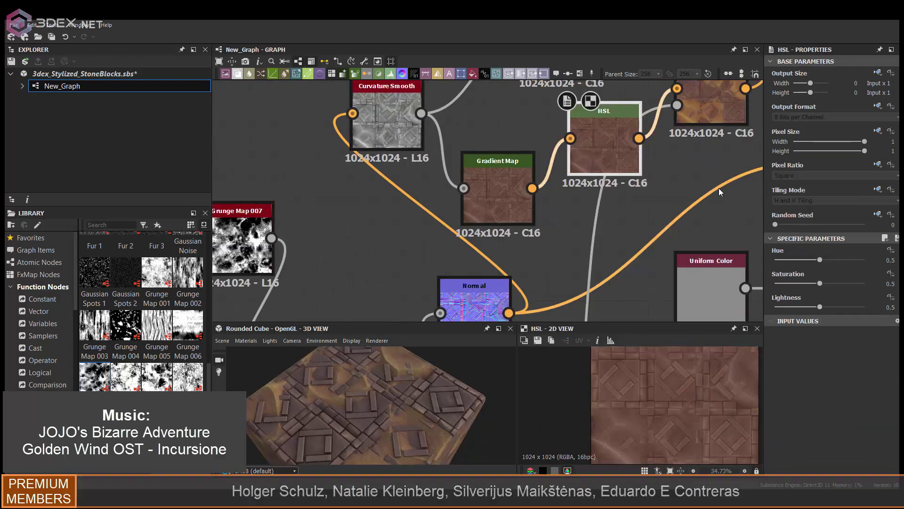
pyautogui.moveTo(821, 259)
pyautogui.mouseDown()
pyautogui.moveTo(841, 260)
pyautogui.moveTo(798, 283)
pyautogui.moveTo(822, 259)
pyautogui.mouseUp()
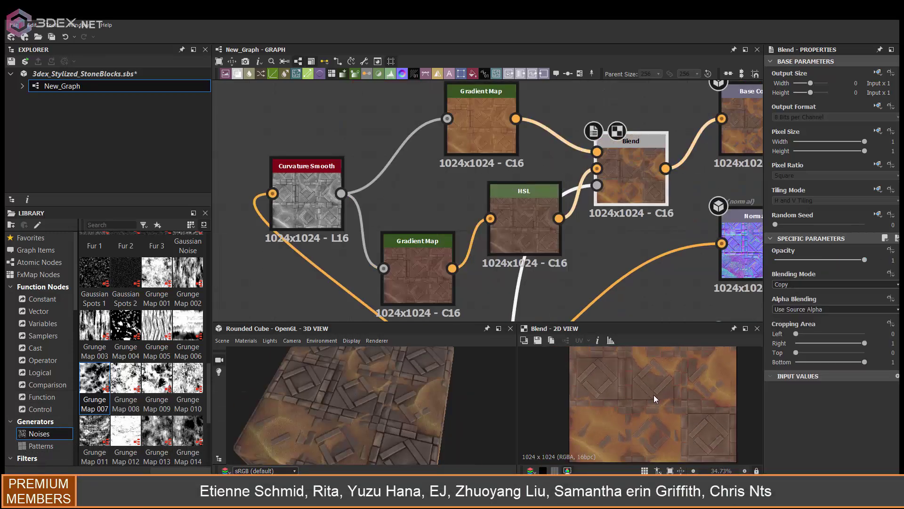
pyautogui.scroll(-2, 669, 411)
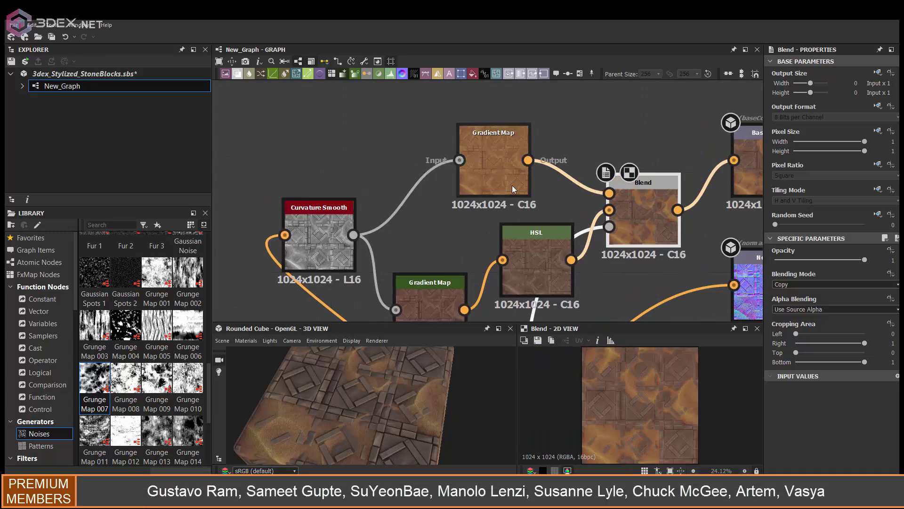
# - Darken the Gradient Map's gradient keys toward a deeper orange-brown
pyautogui.click(721, 264)
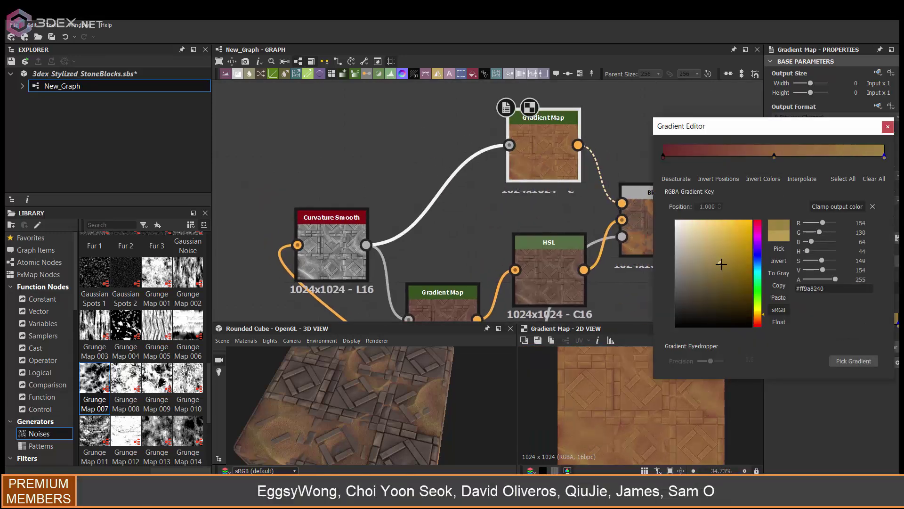
pyautogui.moveTo(728, 227); pyautogui.dragTo(716, 261)
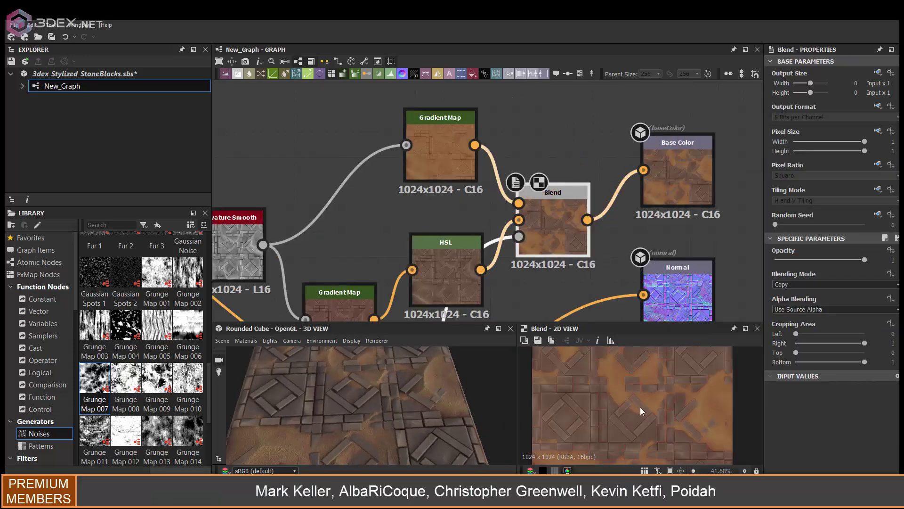
pyautogui.scroll(-1, 640, 411)
pyautogui.moveTo(358, 405); pyautogui.dragTo(461, 405)
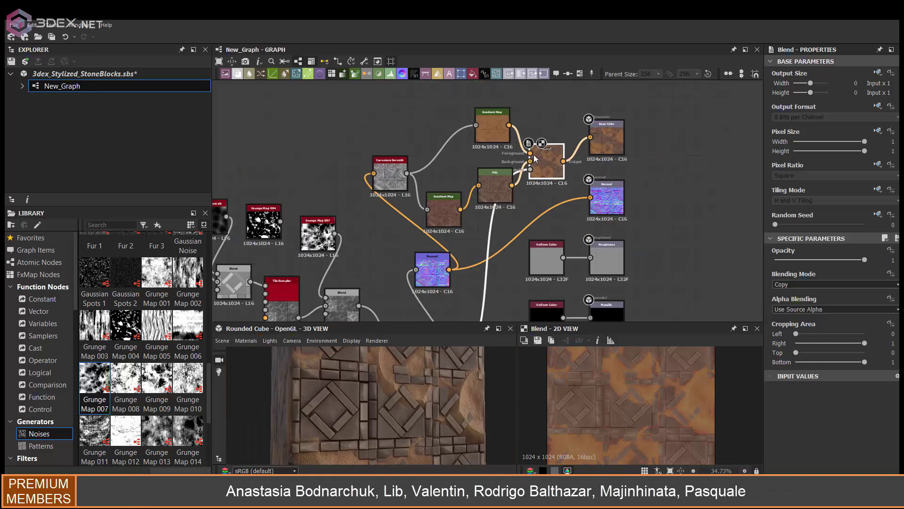
# - Add Grunge Map 011 and Grunge Map 010 nodes beside the roughness chain
pyautogui.scroll(-5, 561, 198)
pyautogui.scroll(2, 590, 208)
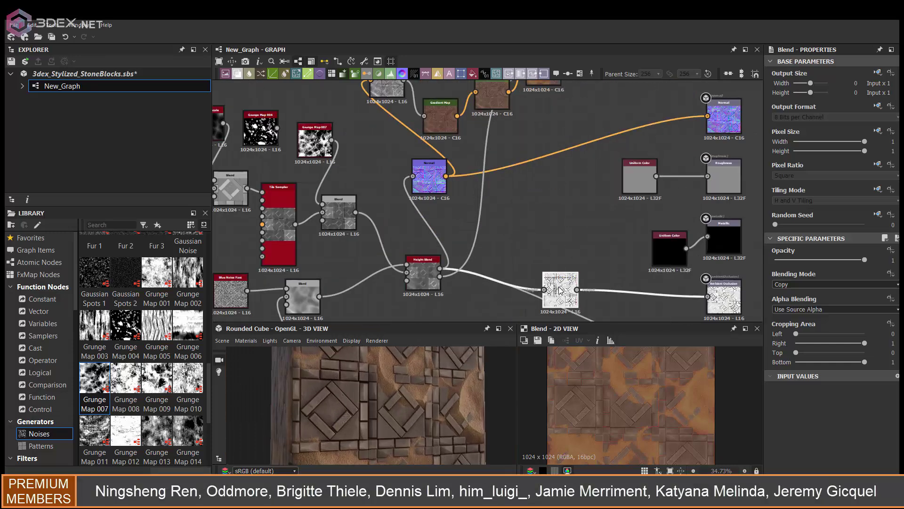
pyautogui.moveTo(561, 290); pyautogui.dragTo(538, 271, button='middle')
pyautogui.press('space')
pyautogui.write('gru')
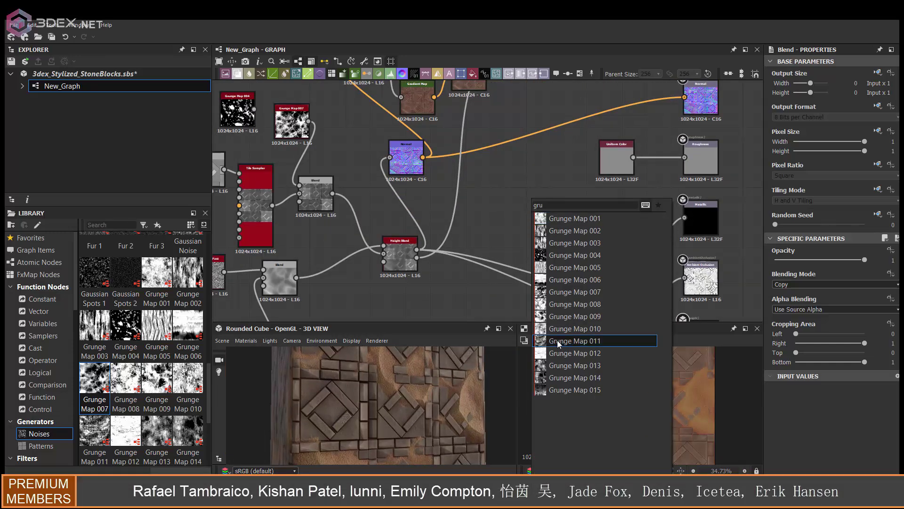
pyautogui.click(559, 342)
pyautogui.press('space')
pyautogui.click(573, 328)
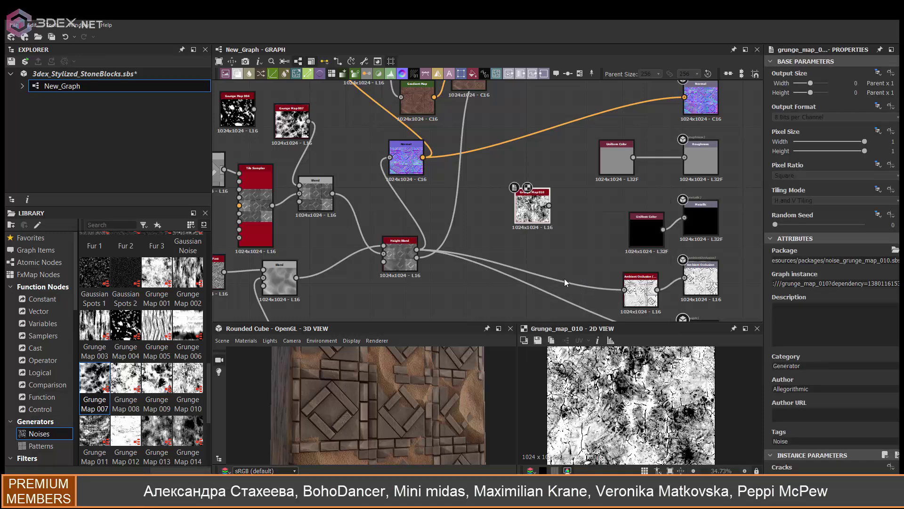
# - Insert a Levels node into the roughness chain
pyautogui.scroll(1, 531, 161)
pyautogui.press('space')
pyautogui.click(572, 196)
pyautogui.scroll(2, 572, 181)
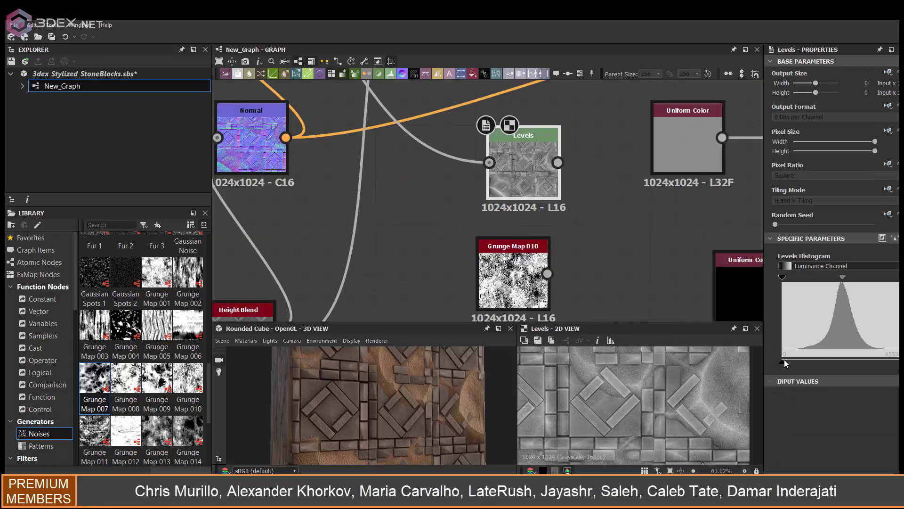
pyautogui.scroll(2, 724, 351)
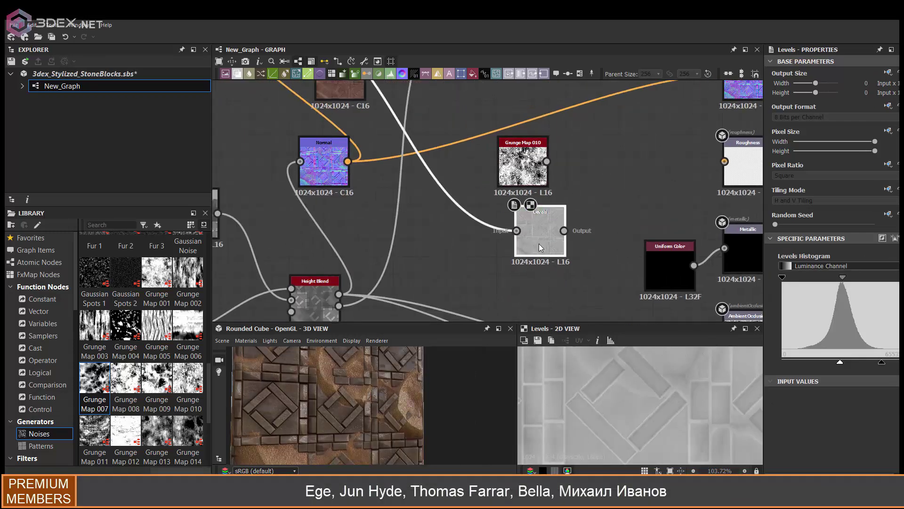
# - Blend the grunge over the Levels into Roughness at about 0.08 opacity
pyautogui.press('space')
pyautogui.click(579, 230)
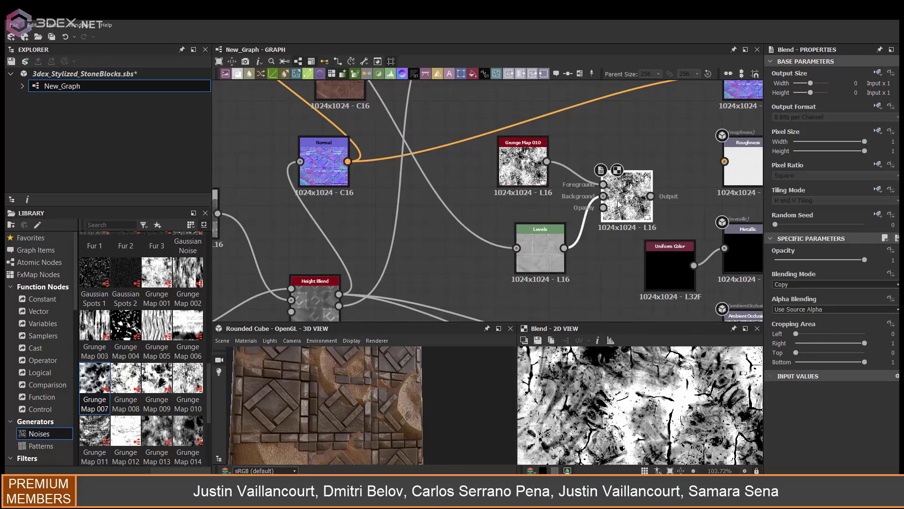
pyautogui.click(785, 260)
pyautogui.moveTo(388, 406)
pyautogui.mouseDown()
pyautogui.moveTo(342, 394)
pyautogui.moveTo(371, 390)
pyautogui.mouseUp()
pyautogui.moveTo(424, 400)
pyautogui.mouseDown()
pyautogui.moveTo(299, 400)
pyautogui.moveTo(406, 414)
pyautogui.moveTo(431, 404)
pyautogui.moveTo(400, 394)
pyautogui.mouseUp()
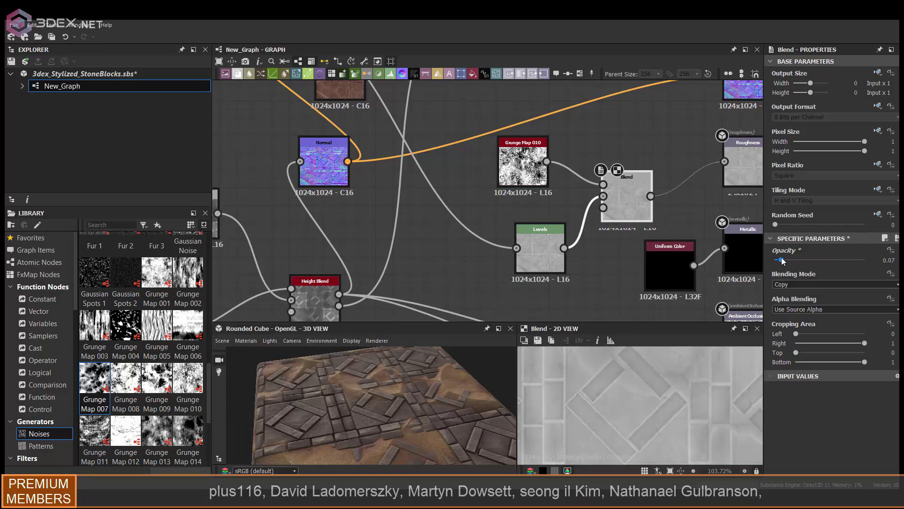
pyautogui.moveTo(775, 259); pyautogui.dragTo(782, 260)
pyautogui.moveTo(623, 176); pyautogui.dragTo(585, 221)
# - Preview the histogram range, Blue Noise Fast, Levels and roughness Blend outputs
pyautogui.scroll(-2, 585, 220)
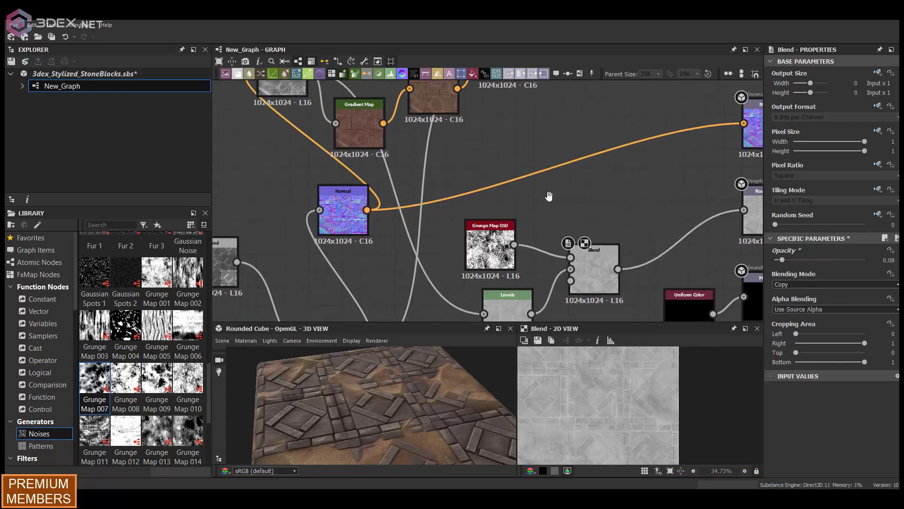
pyautogui.scroll(-4, 585, 220)
pyautogui.click(332, 308)
pyautogui.click(391, 229)
pyautogui.scroll(3, 613, 122)
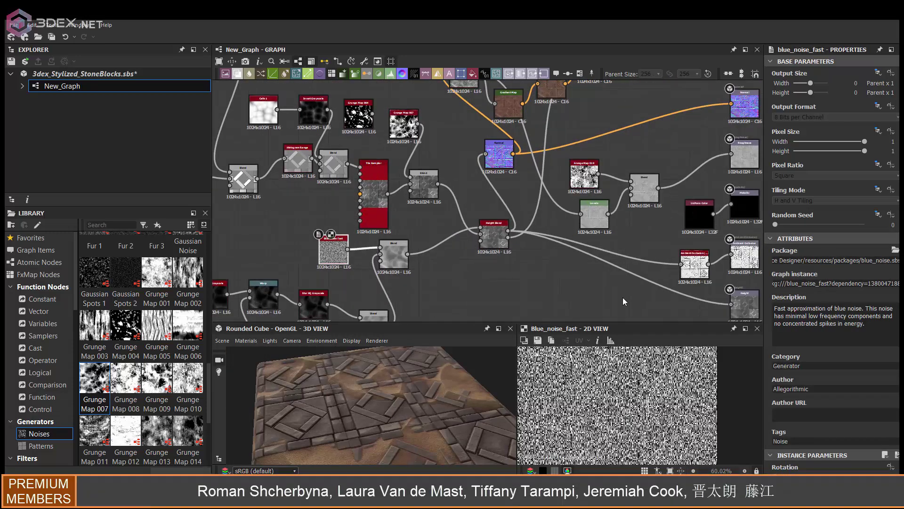
pyautogui.click(642, 150)
pyautogui.moveTo(642, 151); pyautogui.dragTo(623, 141, button='middle')
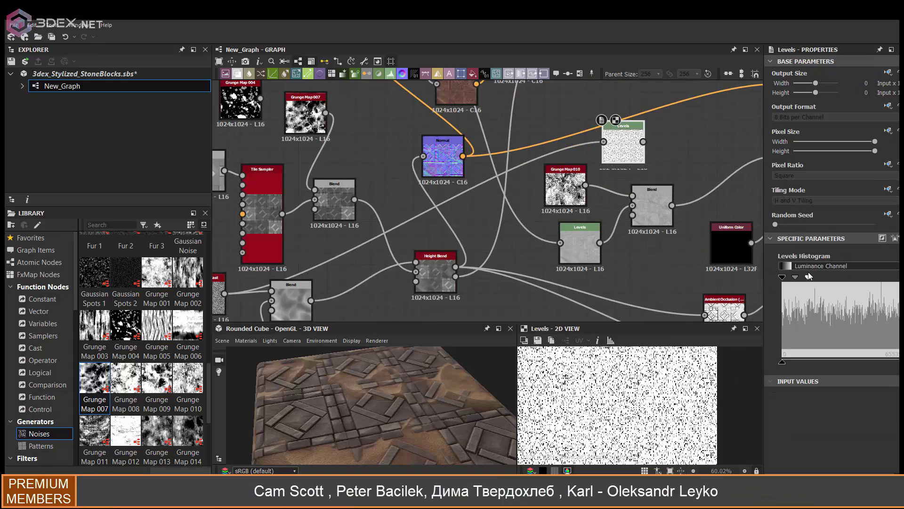
pyautogui.scroll(-2, 430, 162)
pyautogui.click(573, 189)
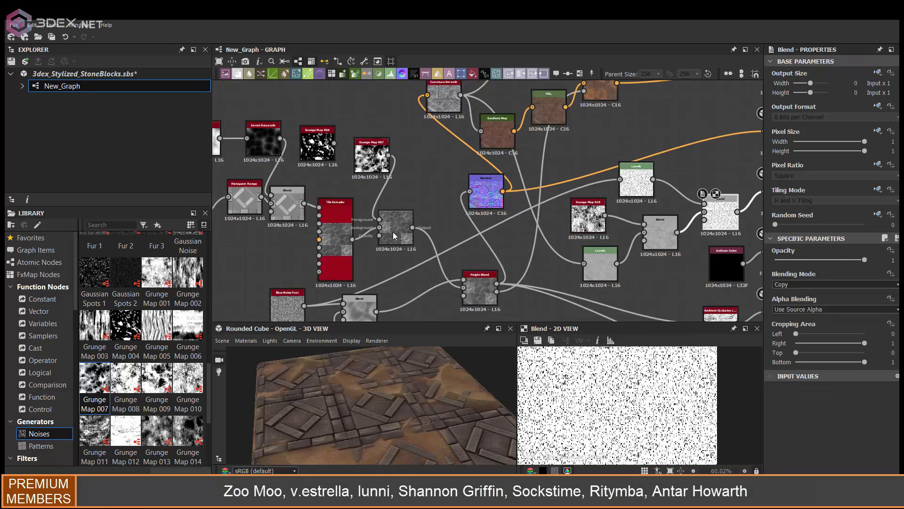
pyautogui.scroll(3, 518, 202)
pyautogui.moveTo(401, 379); pyautogui.dragTo(405, 363)
# - Brighten the roughness Levels' white points, then preview the Base Color output
pyautogui.click(510, 132)
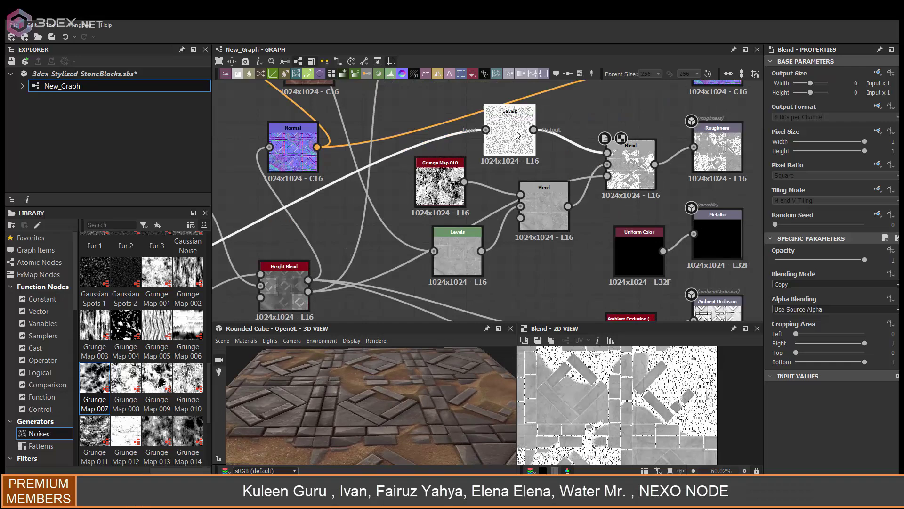
pyautogui.moveTo(842, 279); pyautogui.dragTo(837, 279)
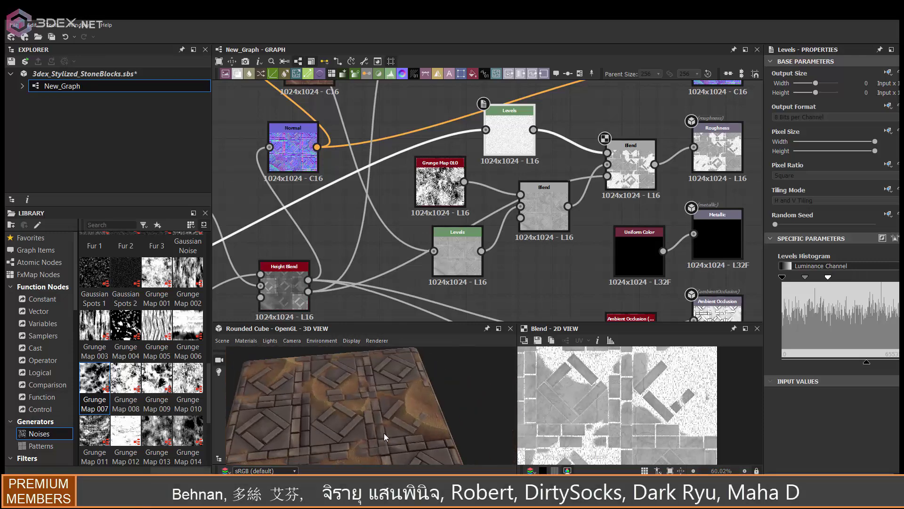
pyautogui.moveTo(887, 363); pyautogui.dragTo(892, 363)
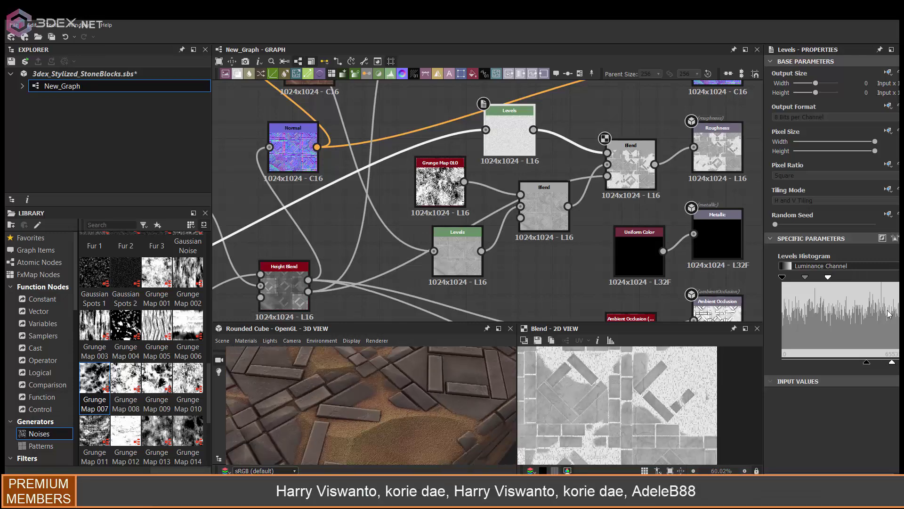
pyautogui.moveTo(848, 279); pyautogui.dragTo(826, 278)
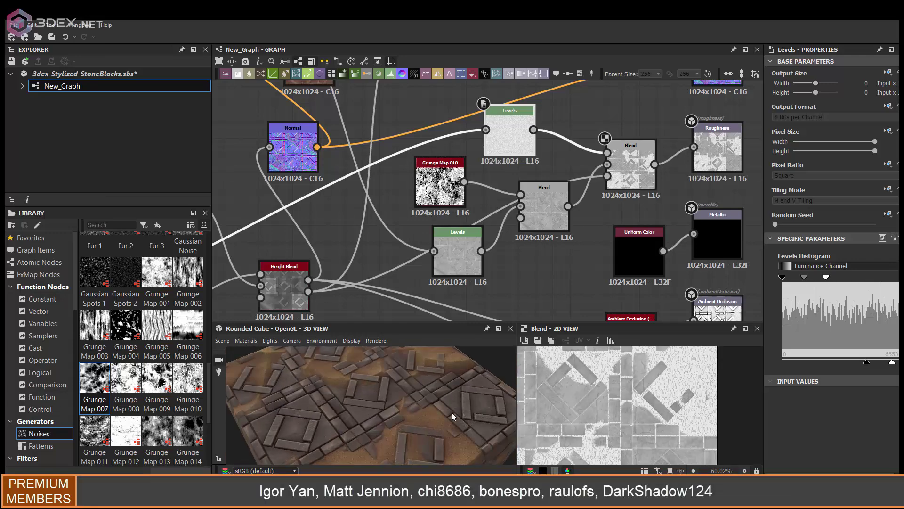
pyautogui.moveTo(701, 122); pyautogui.dragTo(589, 217, button='middle')
pyautogui.scroll(-1, 678, 264)
pyautogui.doubleClick(619, 101)
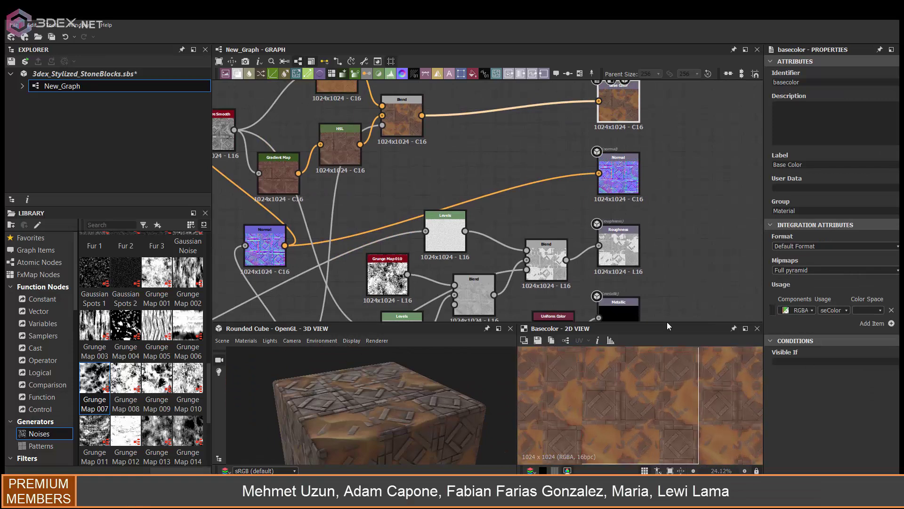
# - Preview the material on the hi-res plane mesh
pyautogui.press('f')
pyautogui.moveTo(377, 361); pyautogui.dragTo(326, 365)
pyautogui.click(222, 341)
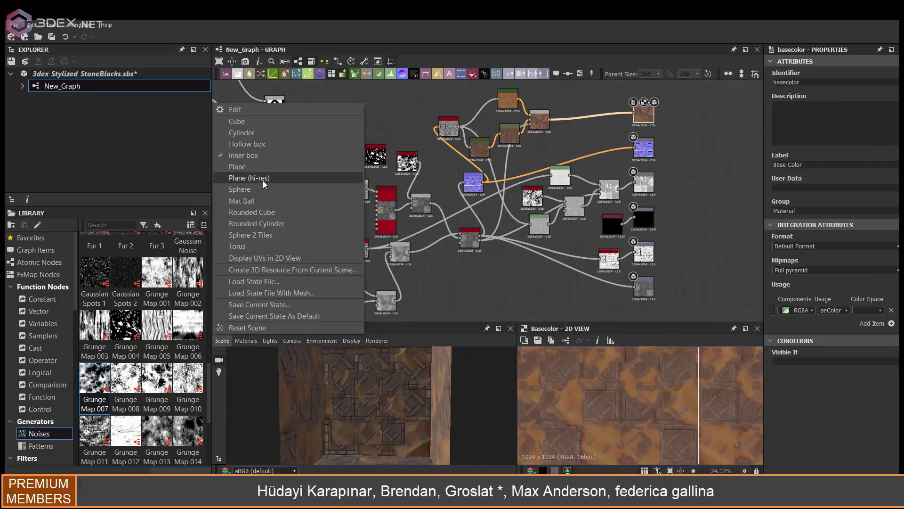
pyautogui.click(240, 178)
pyautogui.moveTo(376, 390)
pyautogui.mouseDown()
pyautogui.moveTo(359, 410)
pyautogui.moveTo(391, 399)
pyautogui.mouseUp()
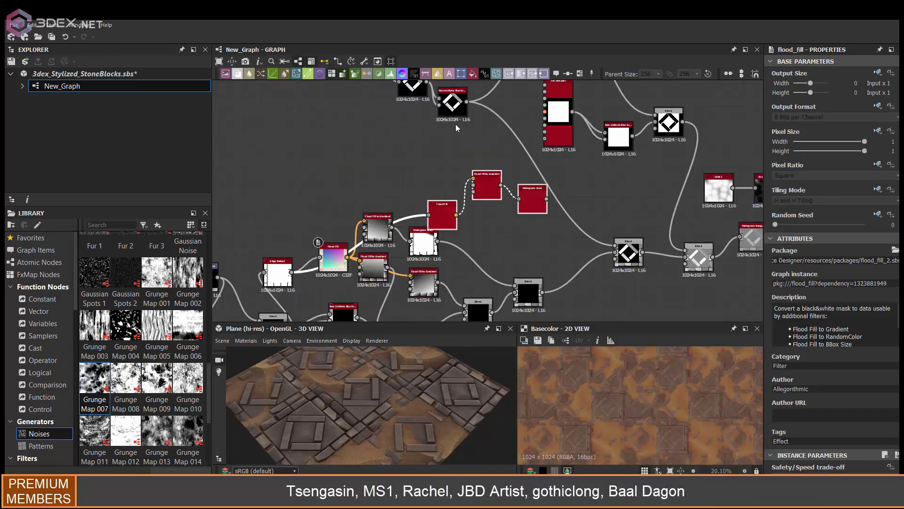
# - Insert a Blend between the two Blends, trying Multiply and Subtract modes
pyautogui.press('space')
pyautogui.write('bl')
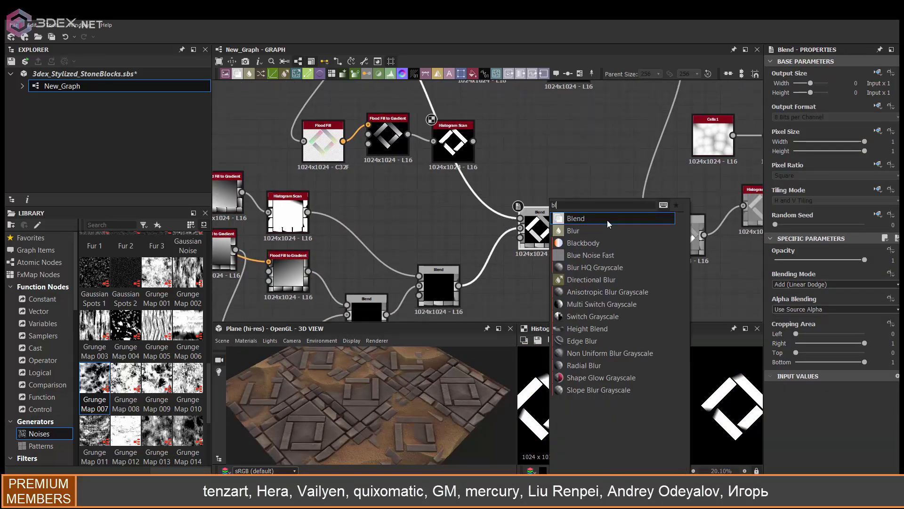
pyautogui.click(609, 222)
pyautogui.click(811, 284)
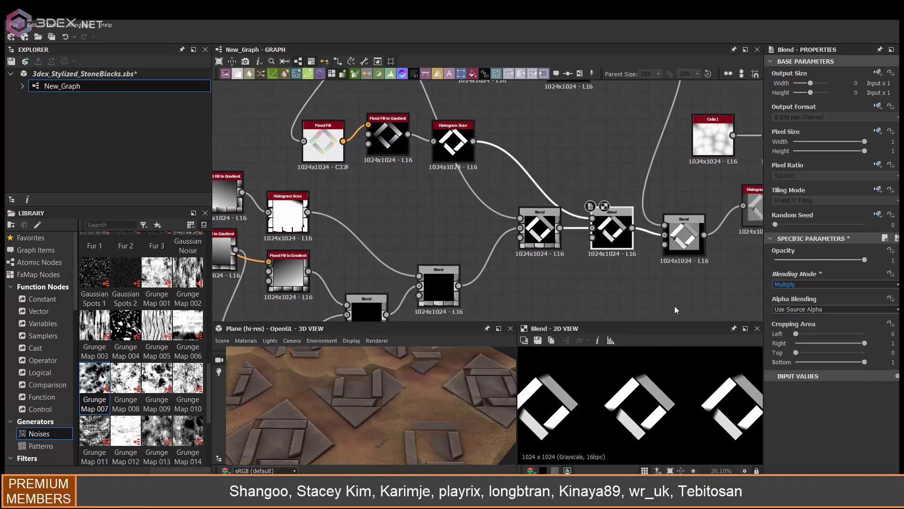
pyautogui.moveTo(865, 260)
pyautogui.mouseDown()
pyautogui.moveTo(786, 260)
pyautogui.moveTo(816, 261)
pyautogui.moveTo(806, 260)
pyautogui.mouseUp()
pyautogui.click(810, 285)
pyautogui.moveTo(624, 223); pyautogui.dragTo(658, 256, button='middle')
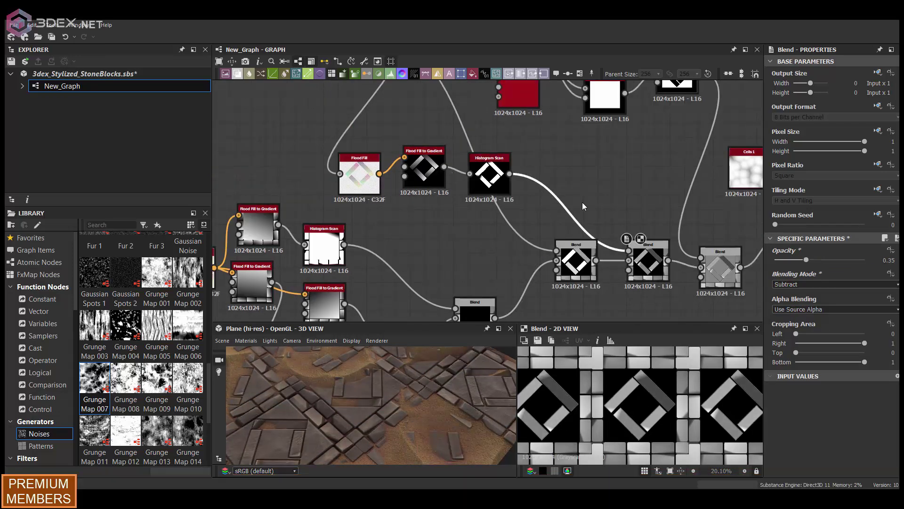
# - Discard a trial Invert Grayscale and set the middle Blend's opacity to about 0.09
pyautogui.click(658, 256)
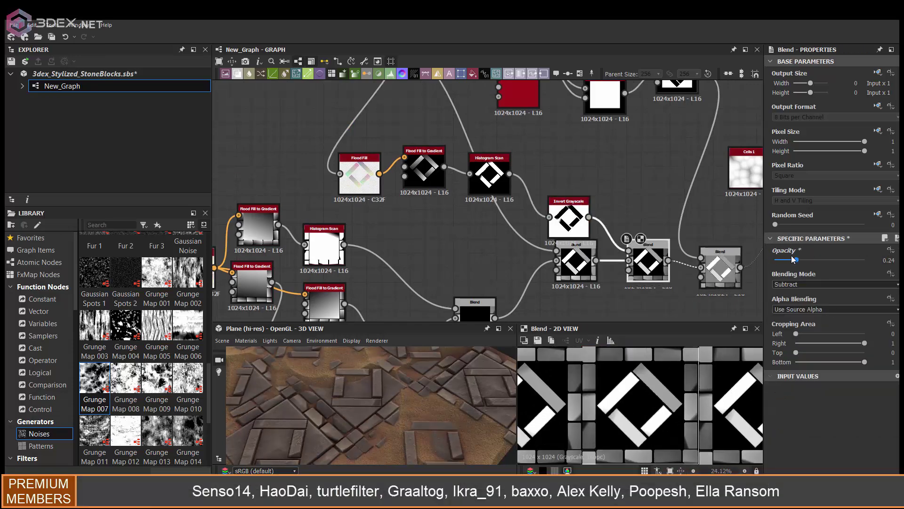
pyautogui.click(584, 217)
pyautogui.press('Delete')
pyautogui.click(647, 255)
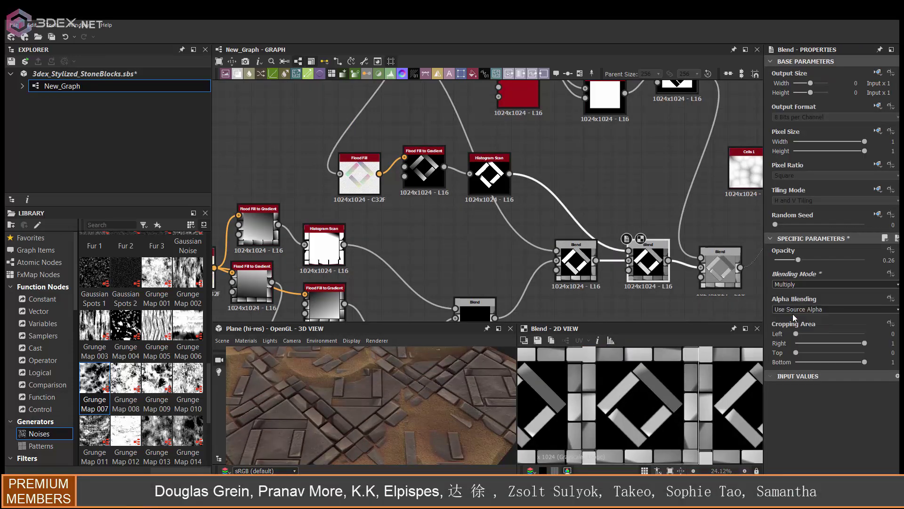
pyautogui.moveTo(807, 260); pyautogui.dragTo(784, 260)
# - Duplicate the Histogram Scan and wire the copy into the Blend
pyautogui.scroll(-2, 561, 184)
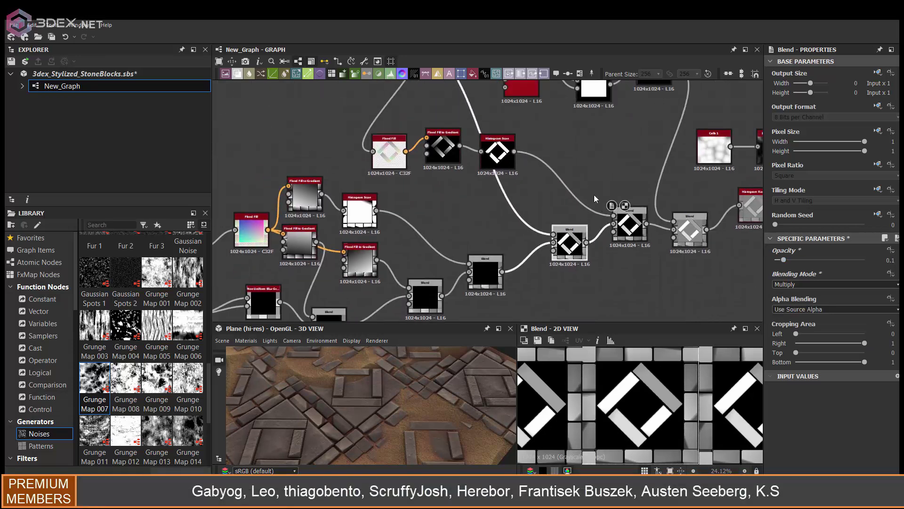
pyautogui.click(494, 148)
pyautogui.scroll(2, 494, 148)
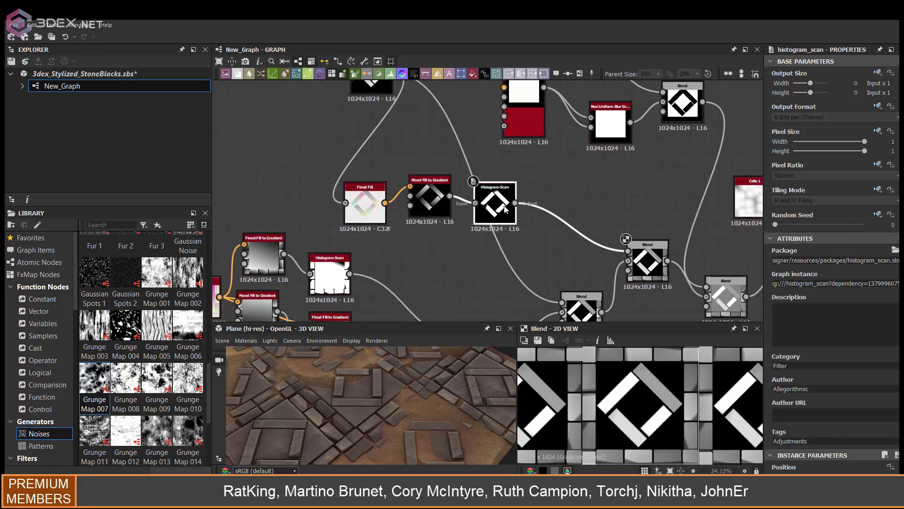
pyautogui.hotkey('ctrl', 'd')
pyautogui.click(602, 207)
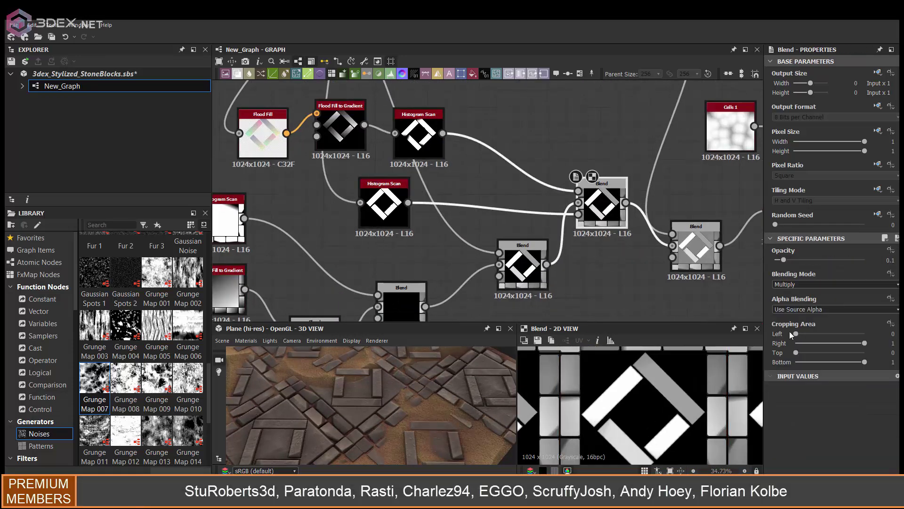
pyautogui.moveTo(781, 260); pyautogui.dragTo(791, 262)
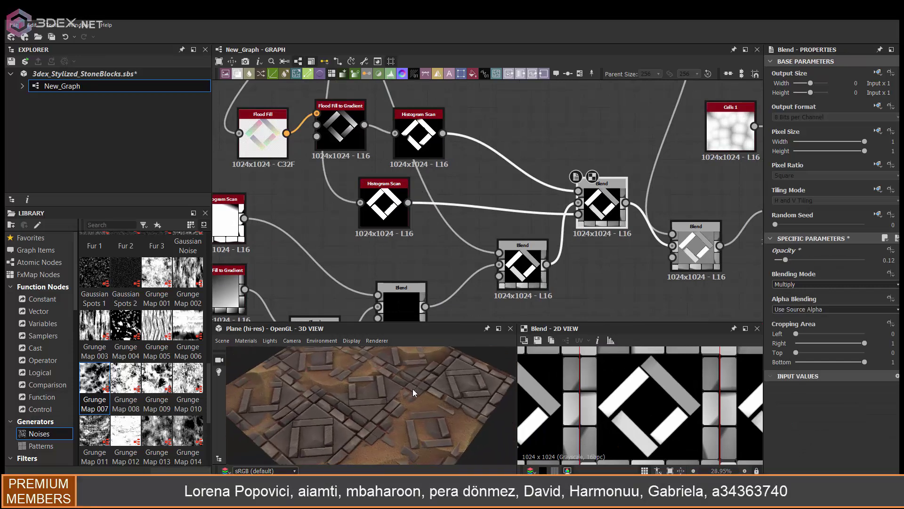
pyautogui.scroll(-3, 521, 209)
pyautogui.scroll(2, 553, 212)
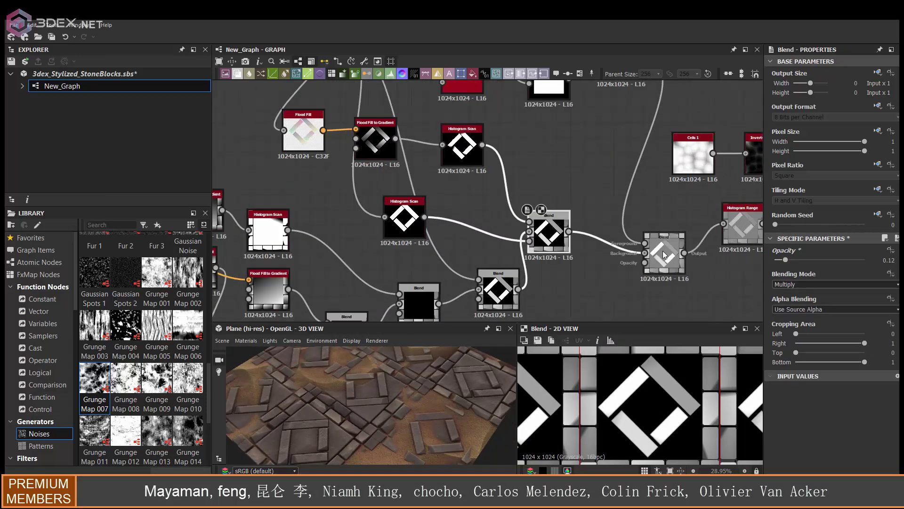
# - Add a Multiply Blend fed by Flood Fill to Gradient; lower the slab Blend to 0.27
pyautogui.rightClick(626, 213)
pyautogui.click(631, 217)
pyautogui.moveTo(396, 138)
pyautogui.mouseDown()
pyautogui.moveTo(584, 157)
pyautogui.moveTo(595, 193)
pyautogui.mouseUp()
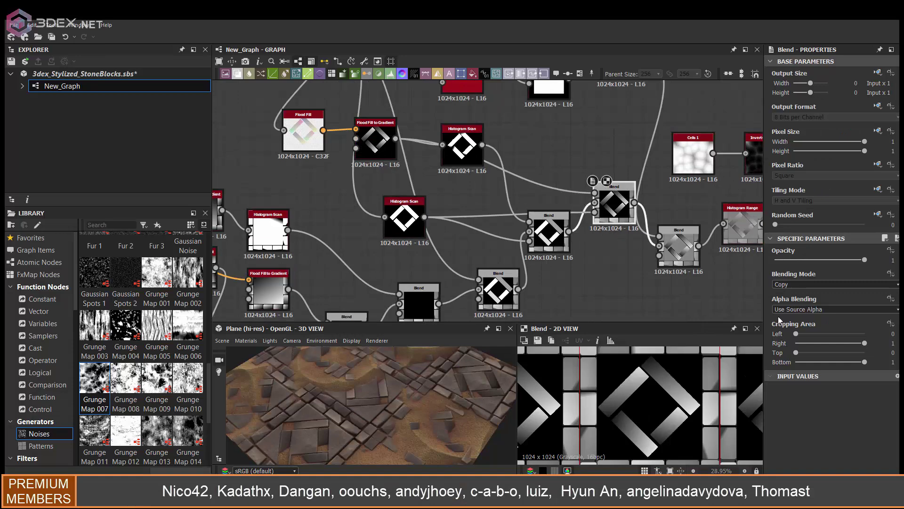
pyautogui.click(834, 284)
pyautogui.click(803, 311)
pyautogui.click(785, 260)
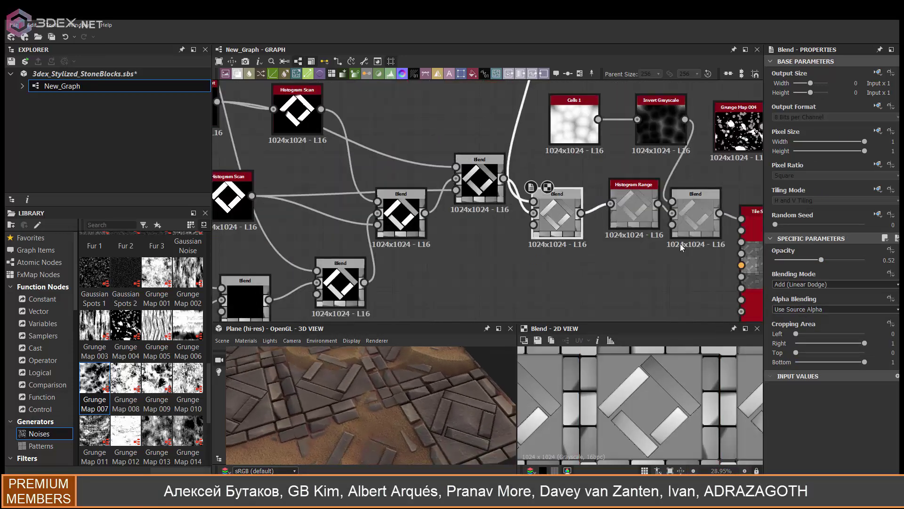
pyautogui.moveTo(821, 260); pyautogui.dragTo(800, 260)
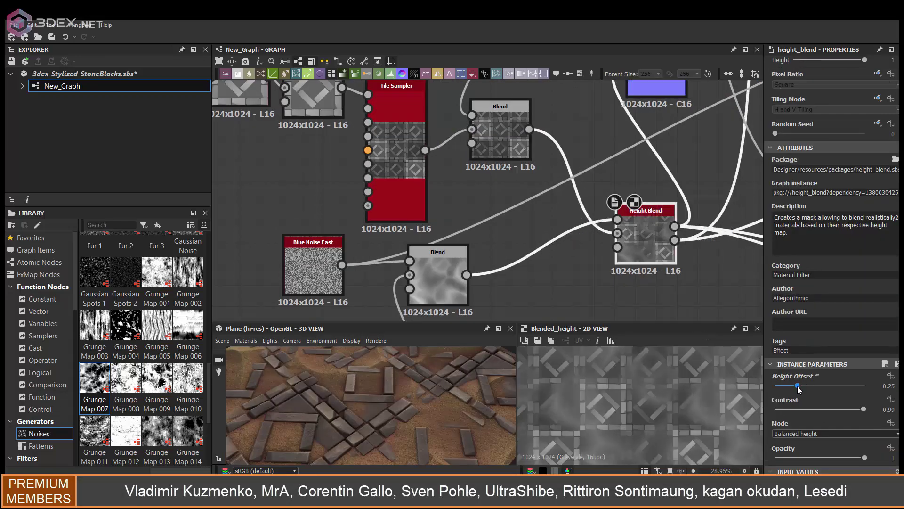
# - Drag the Height Blend's height offset up toward 0.36
pyautogui.moveTo(798, 386)
pyautogui.mouseDown()
pyautogui.moveTo(808, 386)
pyautogui.moveTo(796, 386)
pyautogui.mouseUp()
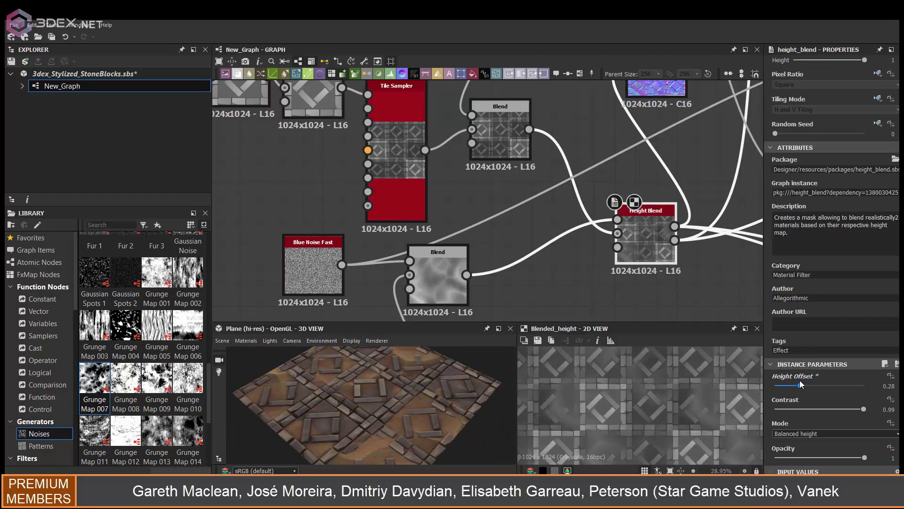